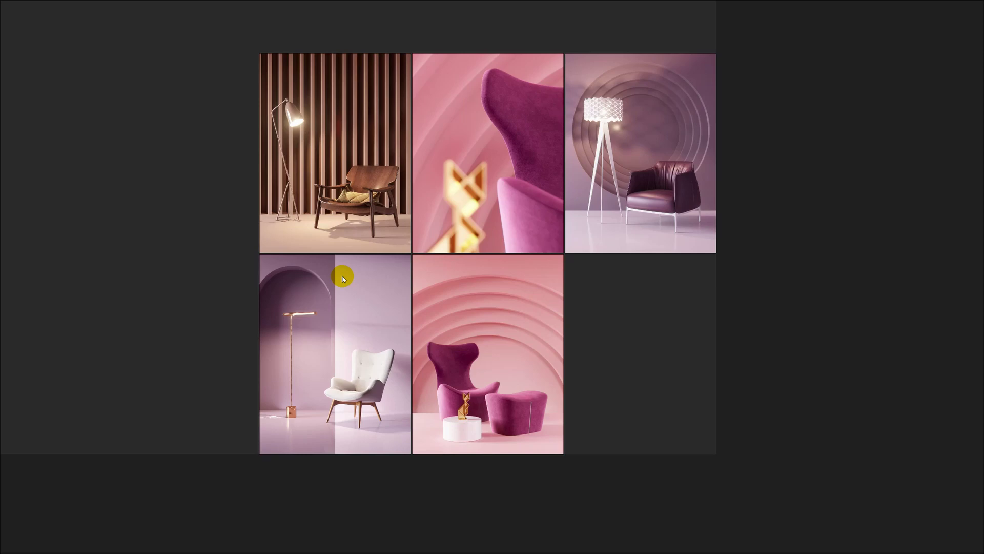
Open the reference photo of the wooden armchair and slatted wall, and tile it in a narrow window beside 3ds Max
key("alt+Tab")
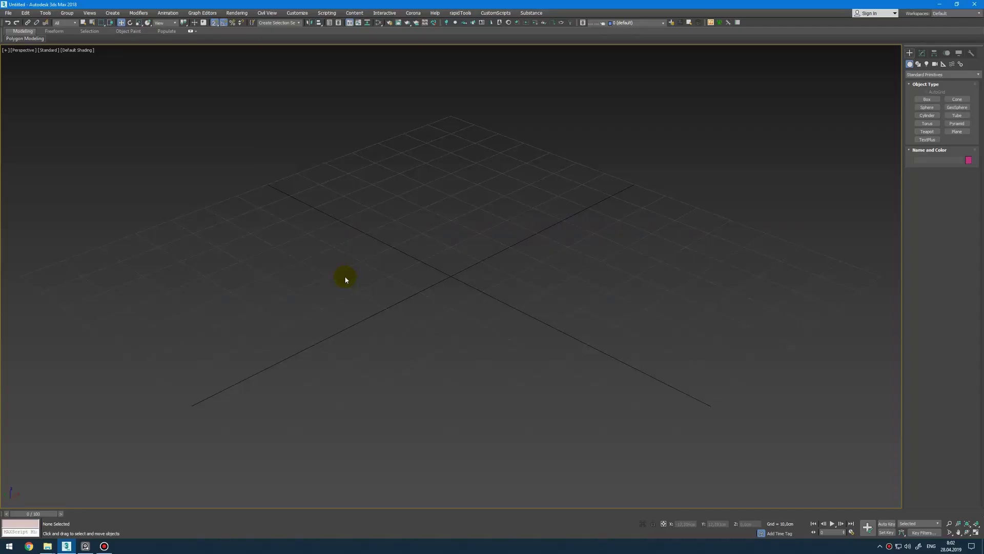
key("alt+Tab")
double_click(246, 148)
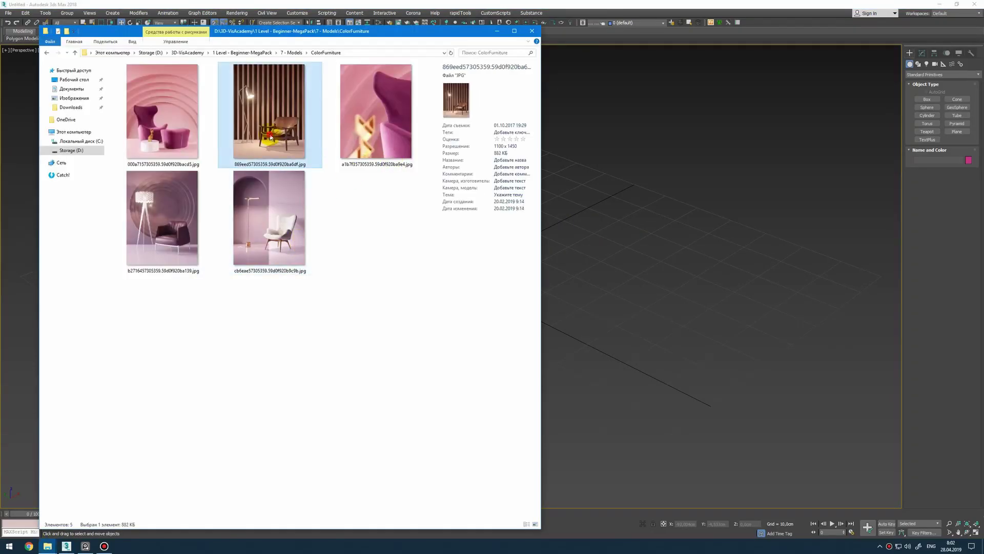
left_click_drag(487, 58, 5, 121)
left_click(774, 156)
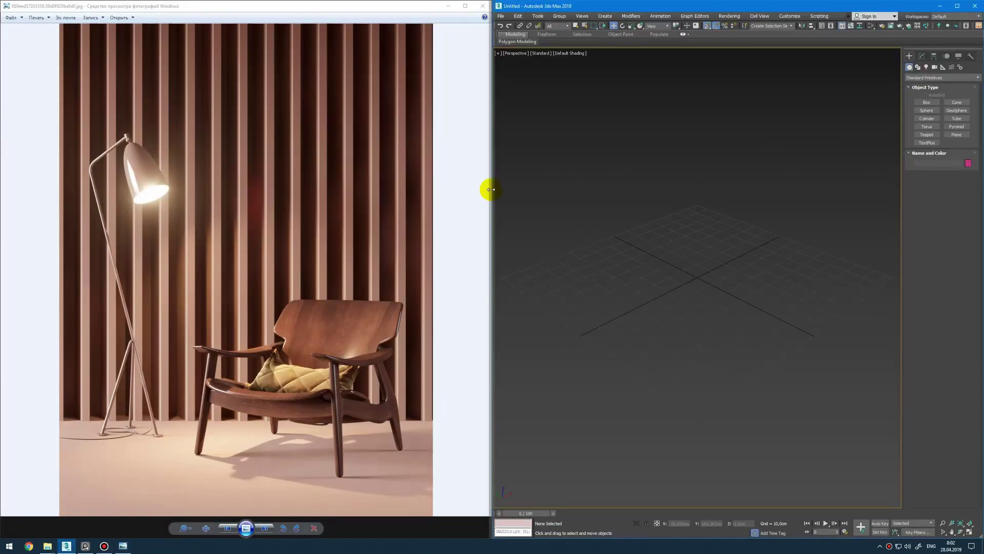
left_click_drag(491, 189, 269, 182)
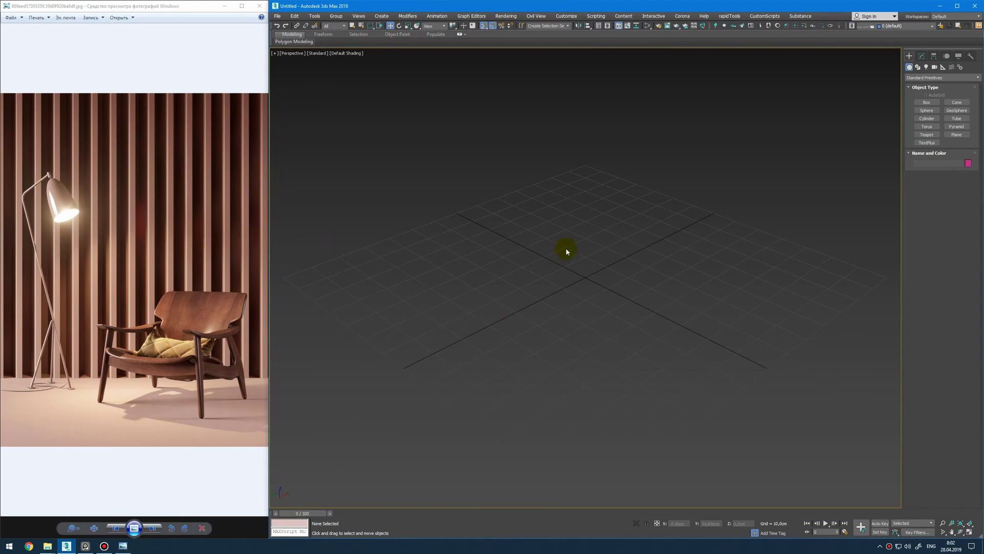
Create a tall, narrow box standing on the grid as a single wall slat
middle_click_drag(566, 250, 541, 256, "alt")
right_click(581, 246, "ctrl")
left_click(598, 229)
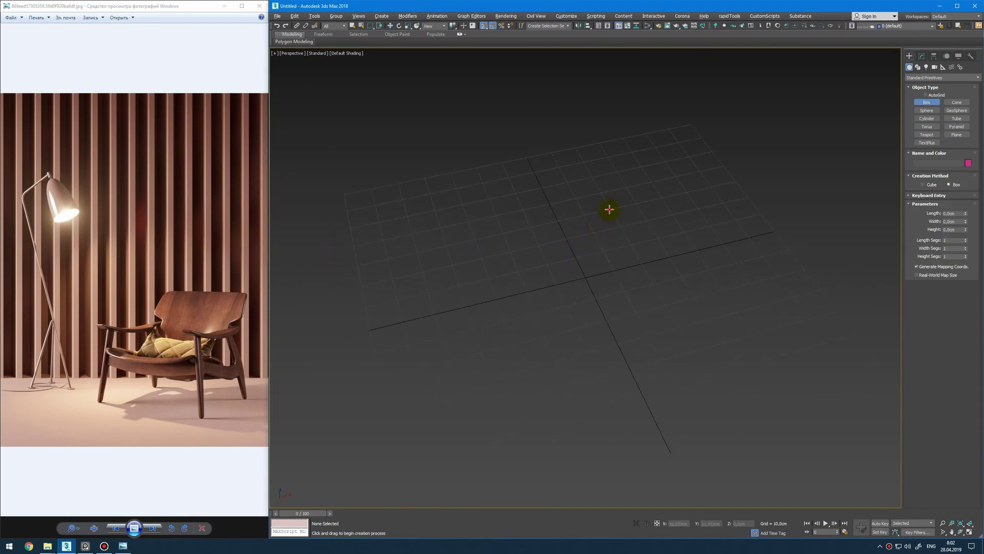
left_click_drag(609, 209, 626, 227)
left_click(651, 70)
right_click(650, 73)
Create a large plane across the grid as the floor under the box
middle_click_drag(621, 328, 602, 285, "alt")
middle_click_drag(589, 353, 640, 253)
right_click(591, 311, "ctrl")
left_click(612, 278)
left_click_drag(321, 253, 963, 528)
right_click(663, 309)
Copy the floor plane rotated 90 degrees to stand upright, and move the copy behind the slat as the back wall
middle_click_drag(664, 309, 553, 347, "alt")
key("e")
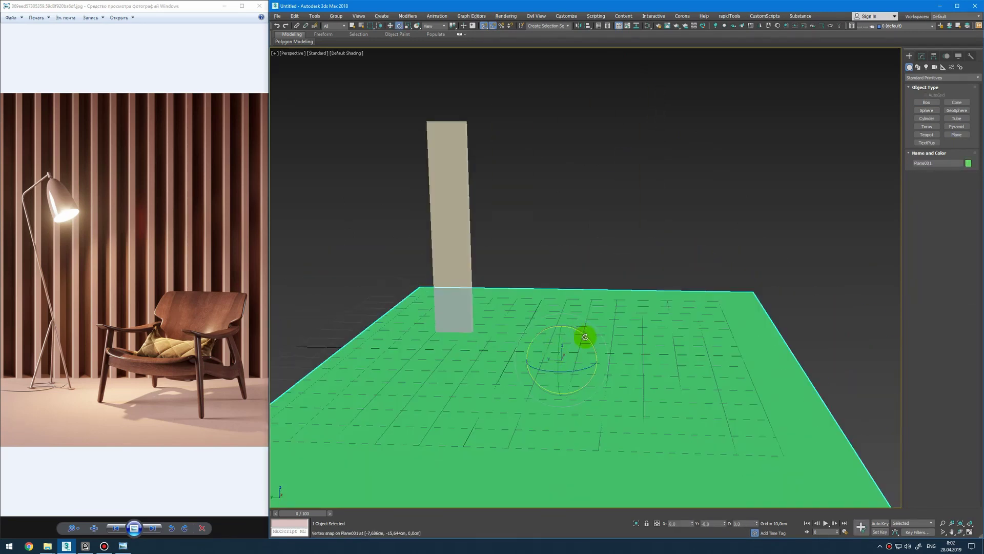
mouse_move(585, 337)
left_mouse_down("shift")
mouse_move(567, 323)
mouse_move(562, 333)
mouse_move(570, 309)
left_mouse_up("shift")
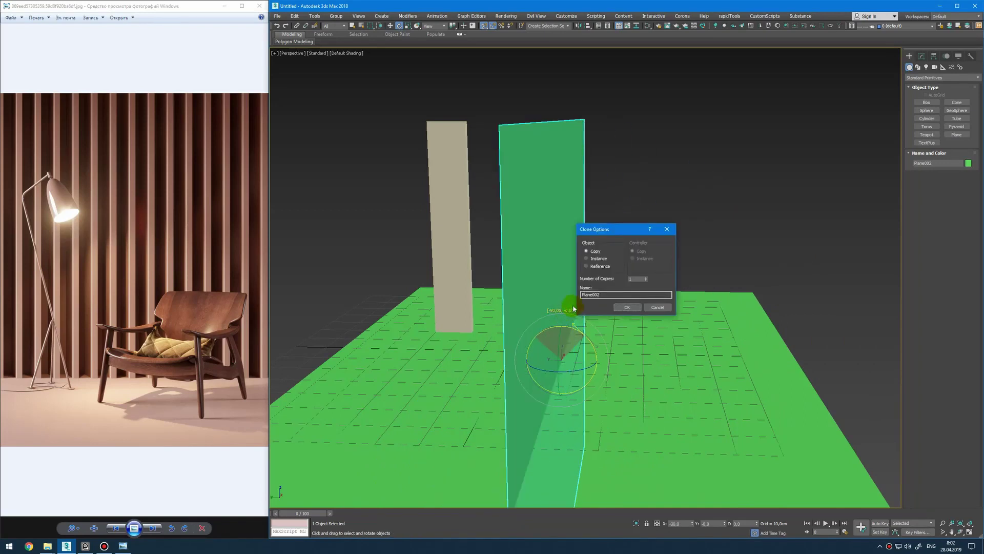
left_click(627, 307)
key("w")
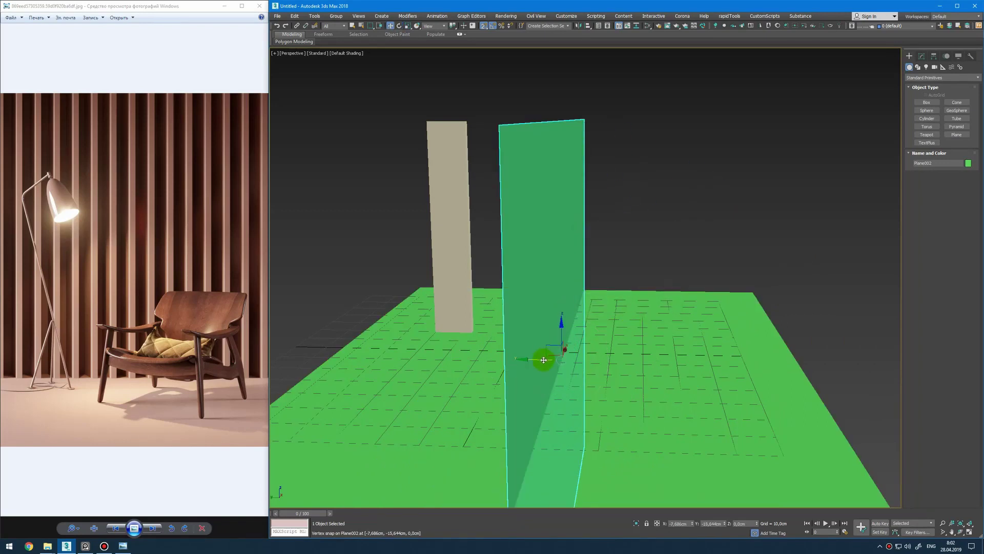
left_click_drag(543, 359, 410, 359)
Select the box slat, turn snapping off, and open the Array tool for it with the preview enabled
key("s")
left_click(442, 239)
middle_click_drag(485, 285, 702, 290, "alt")
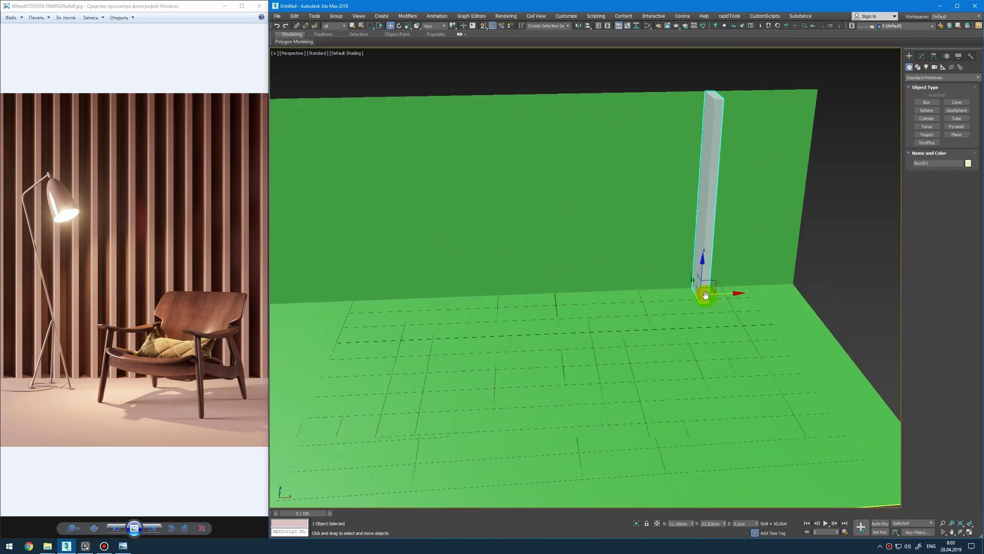
left_click(314, 15)
left_click(351, 169)
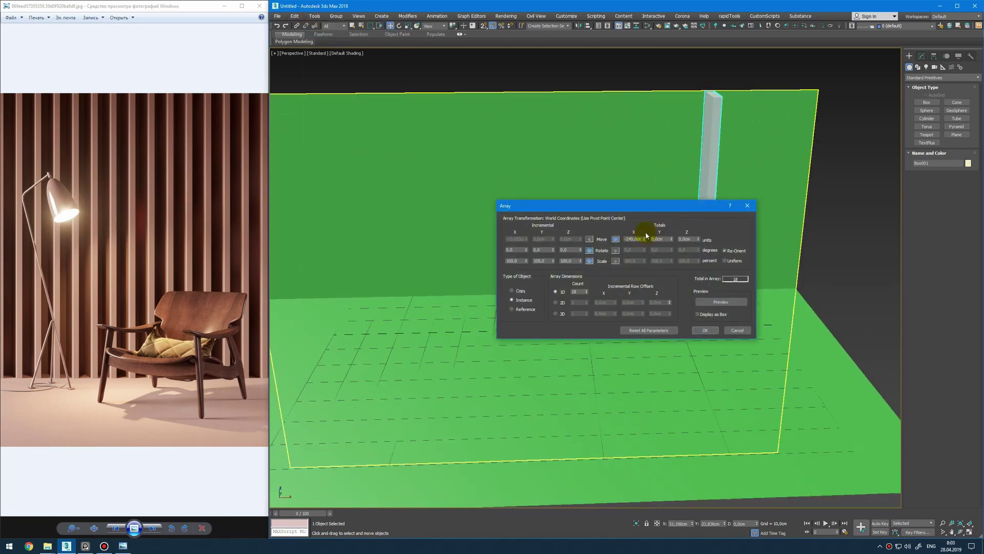
left_click(739, 302)
Set the array's total X movement to about -242 cm so the slats spread along the back wall
double_click(636, 238)
type("-300")
key("Return")
type("0")
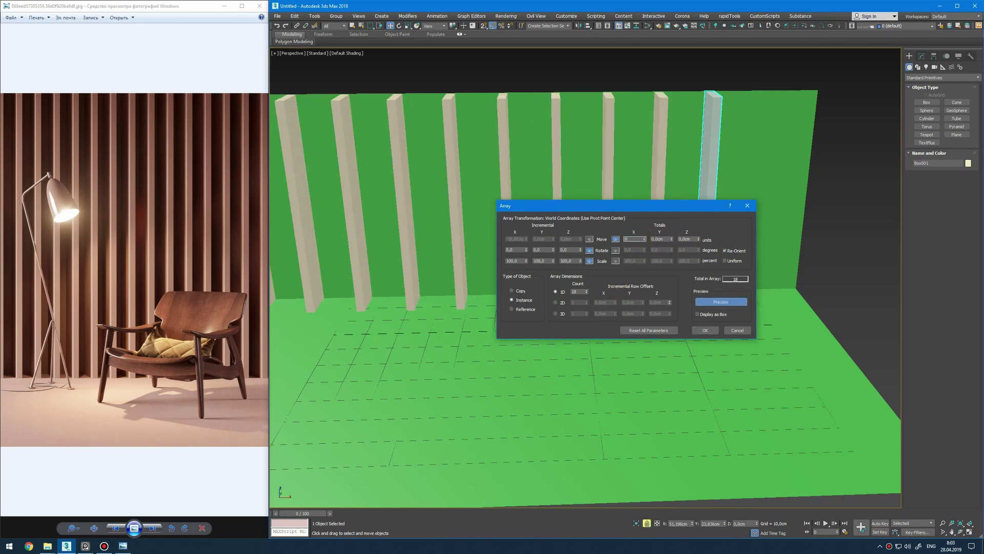
key("Return")
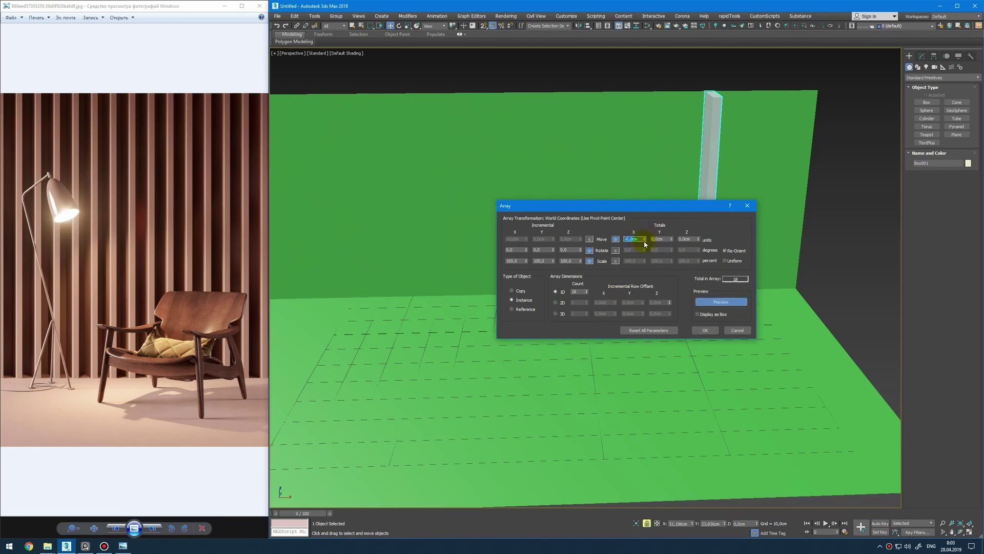
left_click_drag(645, 244, 674, 297)
Raise the 1D array count to 23 for denser spacing and create the row of slats
double_click(575, 291)
type("10")
key("Return")
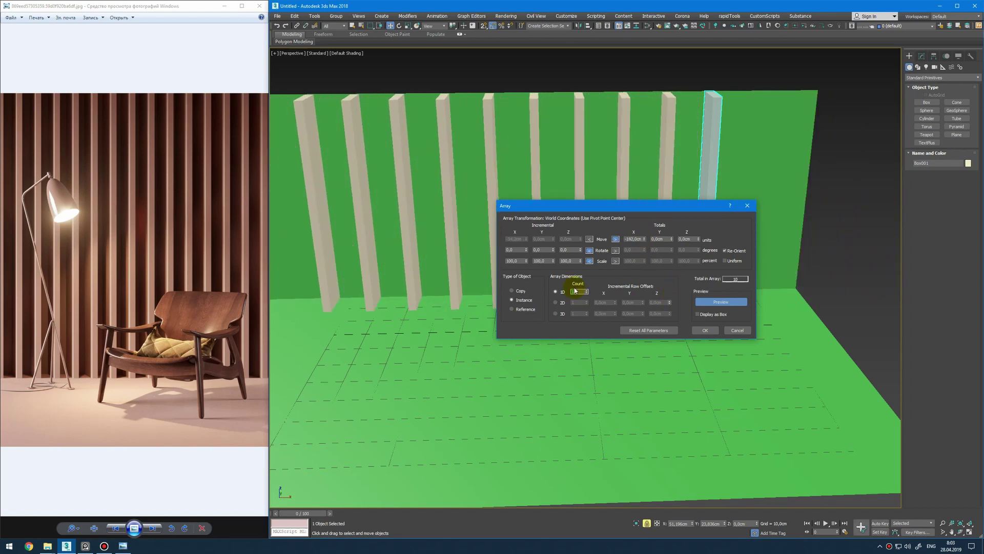
left_click_drag(588, 296, 585, 283)
middle_click_drag(361, 260, 376, 226, "alt")
left_click(717, 332)
Select all the slats in the row in front of the back wall
middle_click_drag(698, 360, 699, 343, "alt")
left_click_drag(699, 341, 698, 378)
left_click(751, 116)
middle_click_drag(761, 160, 588, 176, "alt")
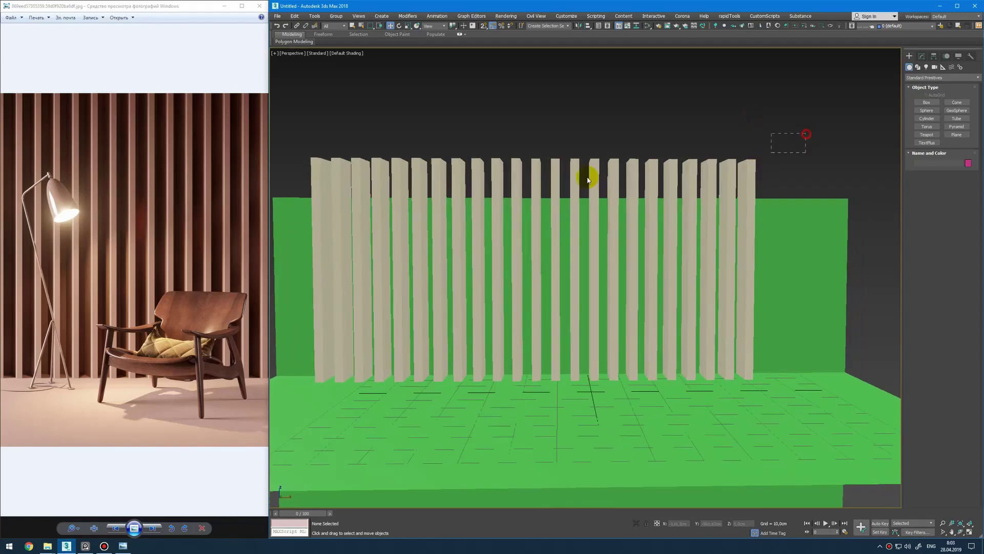
left_click_drag(806, 133, 296, 182)
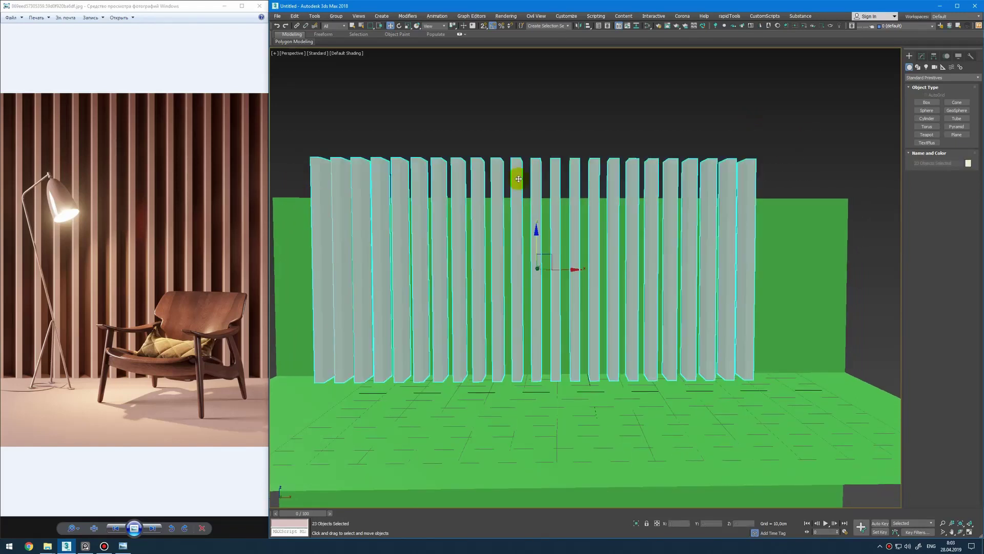
middle_click_drag(517, 175, 517, 186, "alt")
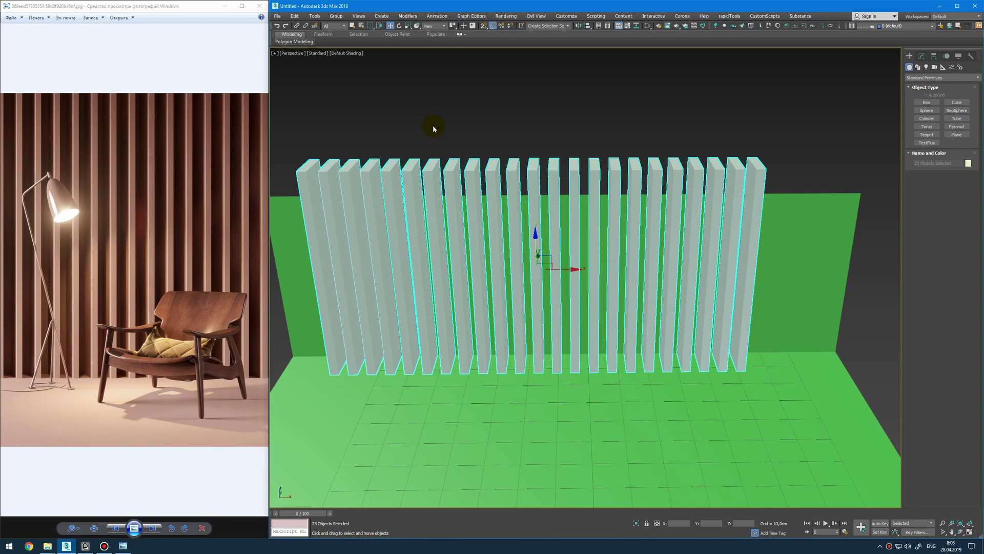
Activate Rotate and switch the transform centre between the pivot point centre and the selection centre
key("e")
left_click(452, 27)
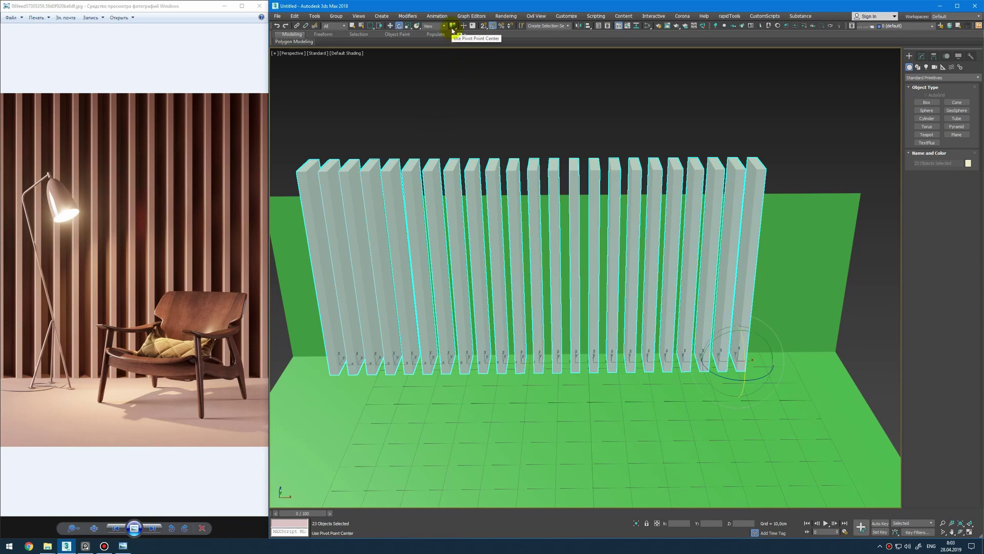
left_click(455, 29)
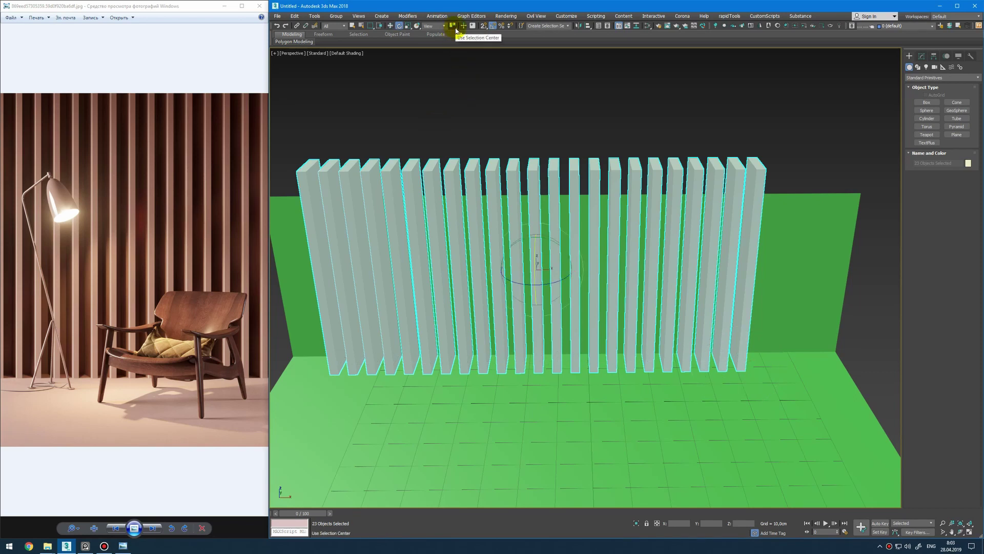
left_click_drag(456, 27, 455, 35)
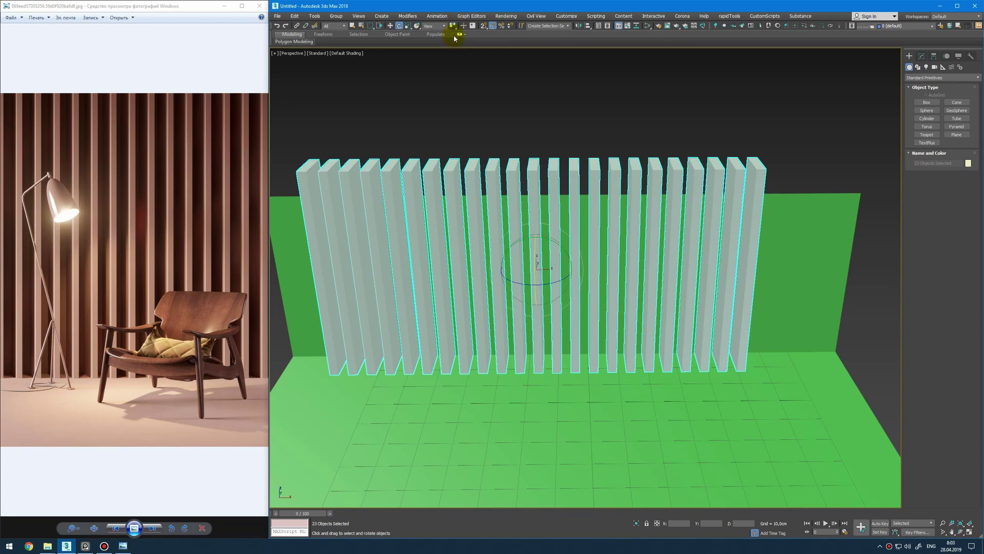
Try rotating the selected slats around their individual pivot points, and undo the rotation
middle_click_drag(584, 143, 583, 108, "alt")
scroll(533, 384, "up", 3)
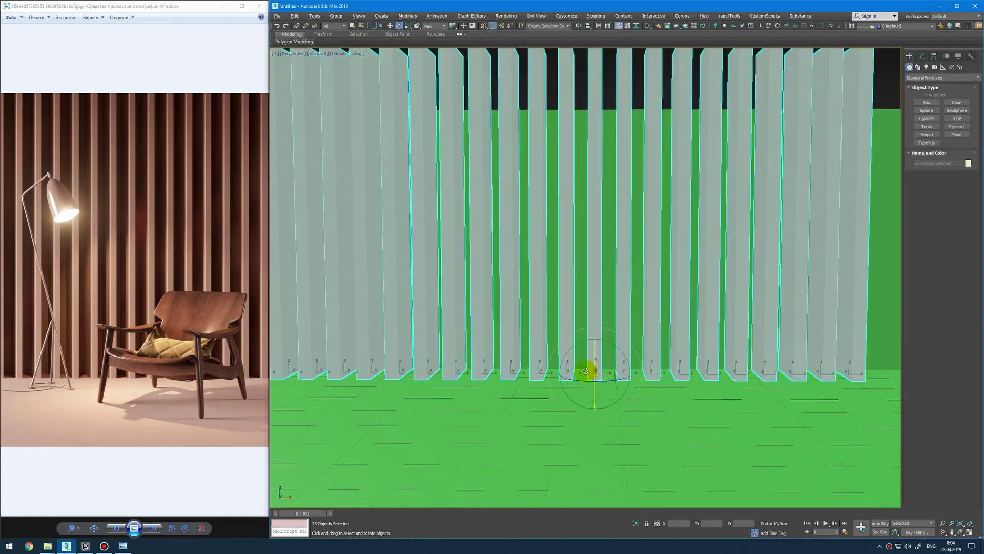
scroll(587, 374, "up", 3)
left_click_drag(582, 379, 599, 384)
key("ctrl+z")
scroll(600, 382, "down", 5)
middle_click_drag(610, 364, 617, 340, "alt")
Bring up the reference photo with the leather armchair and stepped circular niche, and move to an empty area in the front view
left_click(183, 210)
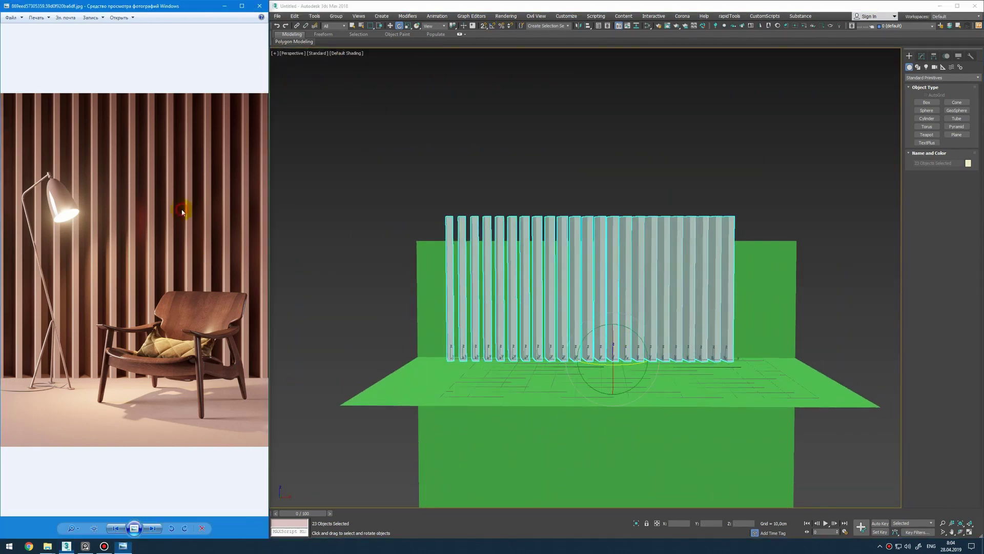
scroll(182, 211, "down", 2)
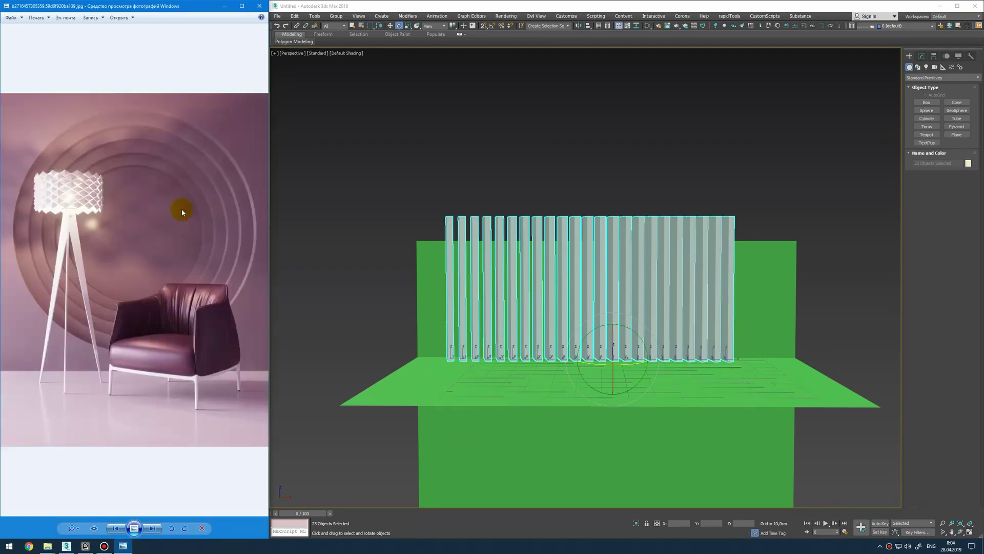
middle_click_drag(748, 260, 627, 243)
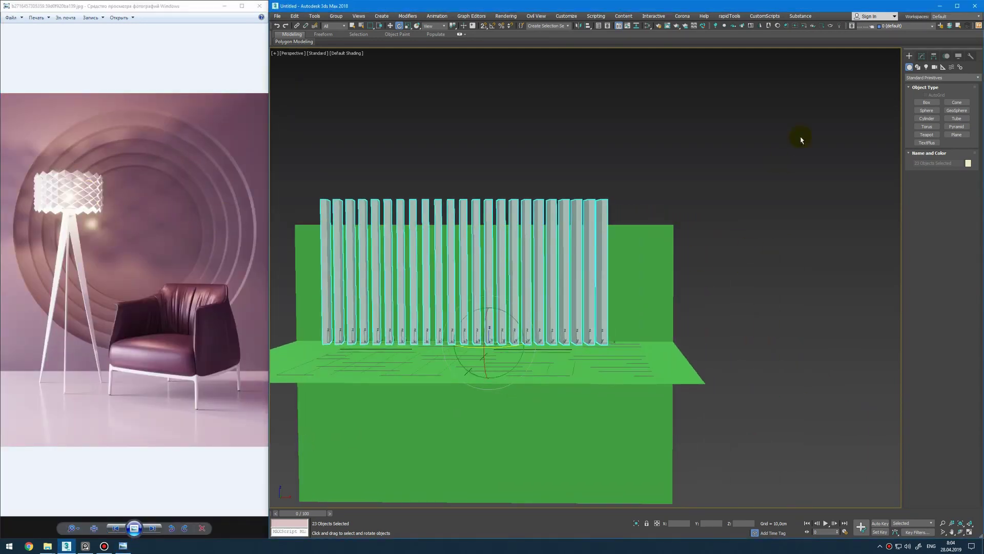
key("f")
key("z")
middle_click_drag(869, 210, 159, 113)
middle_click_drag(710, 223, 682, 251)
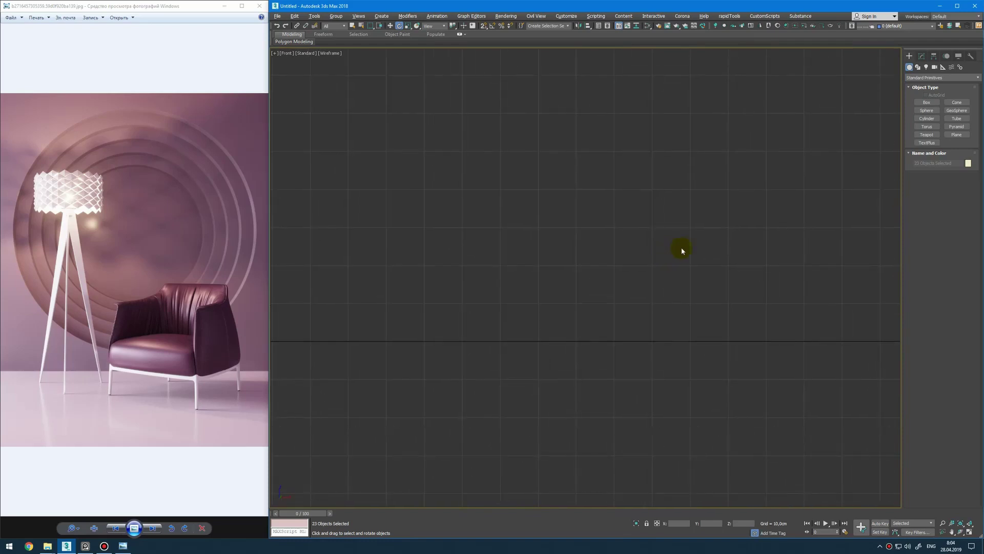
Create a flat cylinder with a radius of about 29 cm in the front view, and frame it in the top view
right_click(687, 246)
left_click(712, 237)
left_click_drag(567, 261, 667, 218)
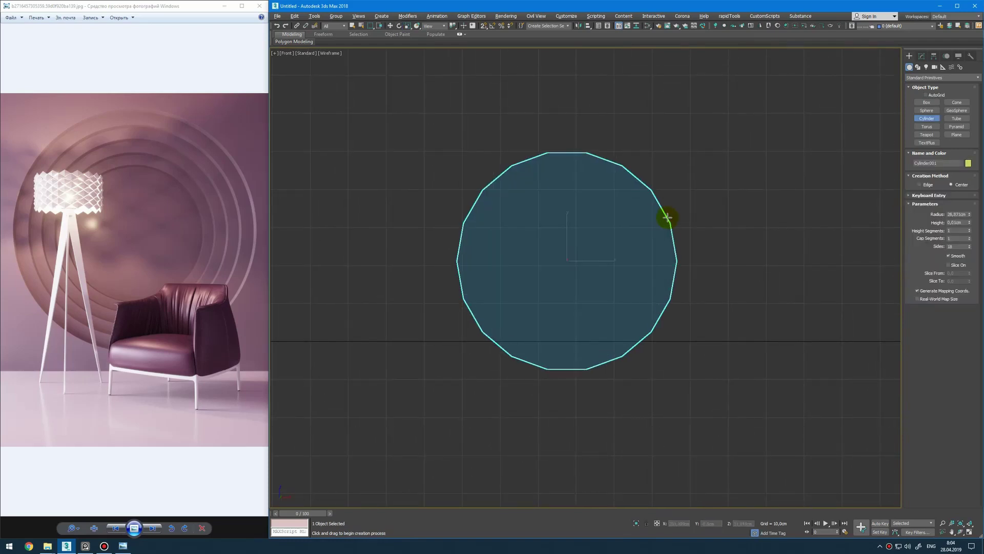
right_click(679, 200)
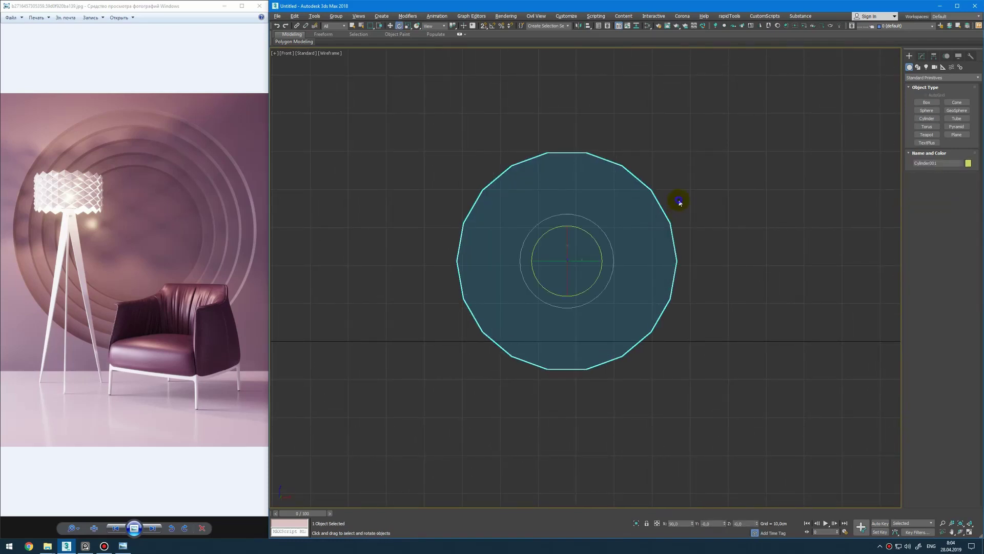
key("alt+w")
middle_click(446, 154)
key("alt+w")
key("z")
Set the cylinder's radius to 30 cm and its height to 5 cm
left_click(923, 57)
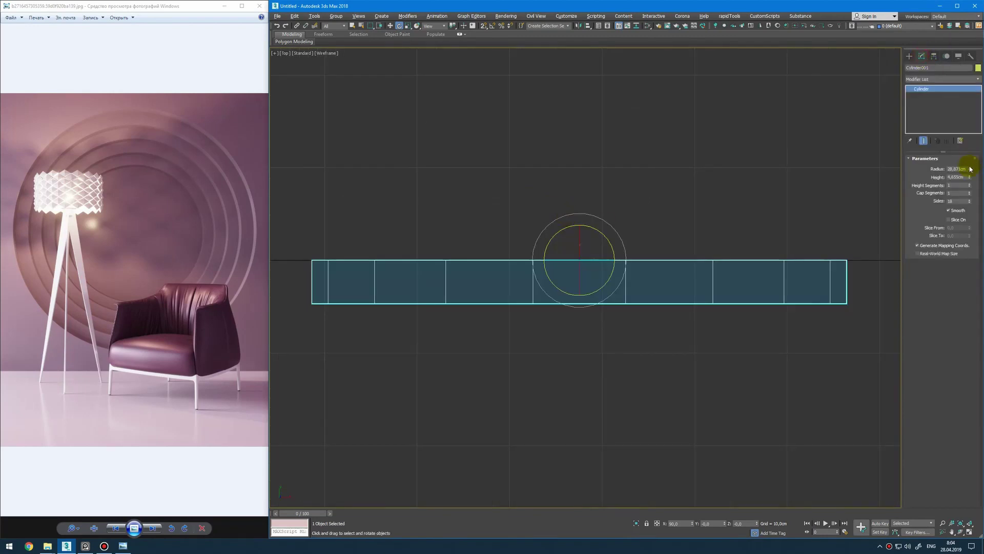
type("30")
key("Tab")
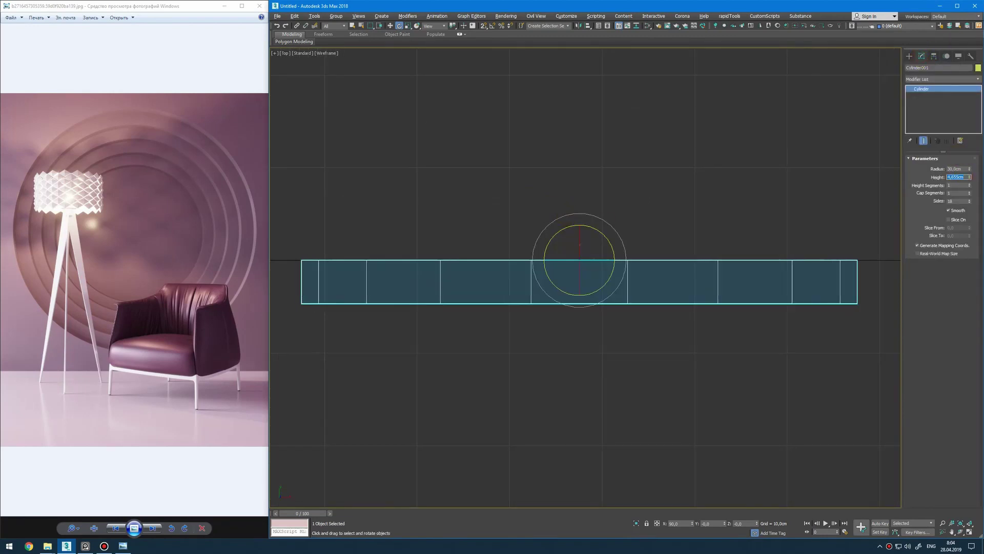
type("5")
key("Return")
Copy the 30 cm cylinder against its front face with vertex snapping, and set the copy's radius to 40 cm
middle_click_drag(556, 207, 558, 187)
key("w")
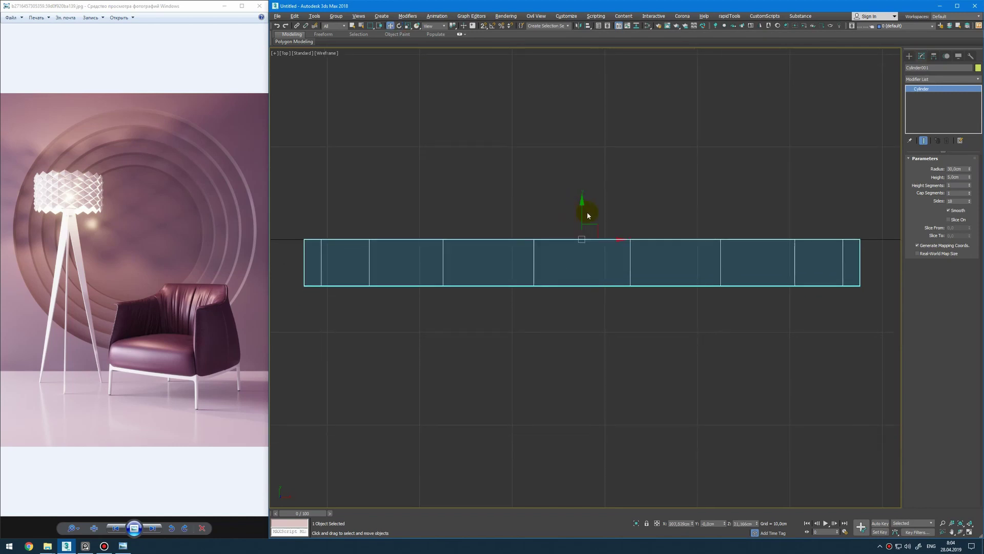
mouse_move(583, 212)
left_mouse_down("shift")
mouse_move(582, 355)
mouse_move(583, 285)
left_mouse_up("shift")
left_click(628, 307)
key("s")
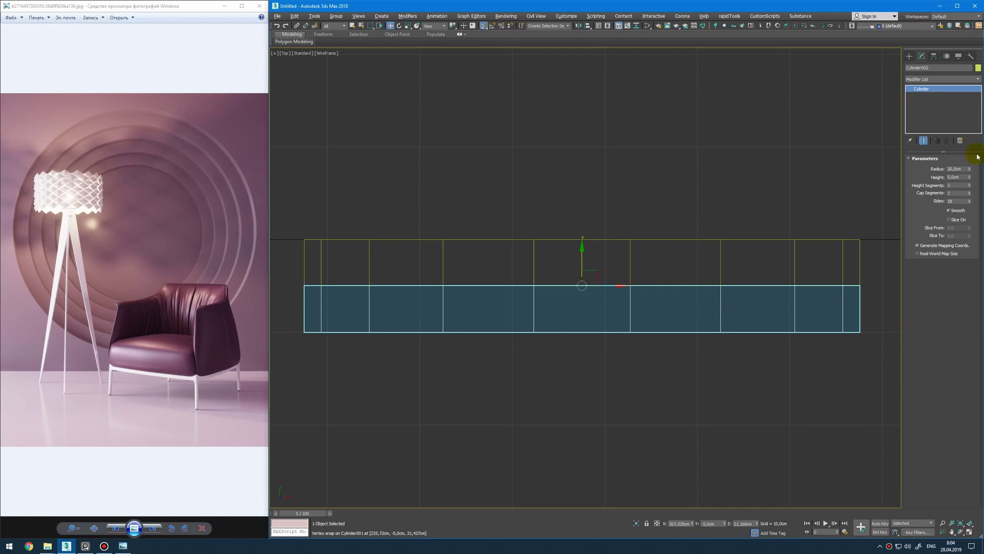
type("40")
key("Return")
Copy the 40 cm cylinder against its front face, and set the new copy's radius to 50 cm
left_click_drag(621, 238, 590, 329, "shift")
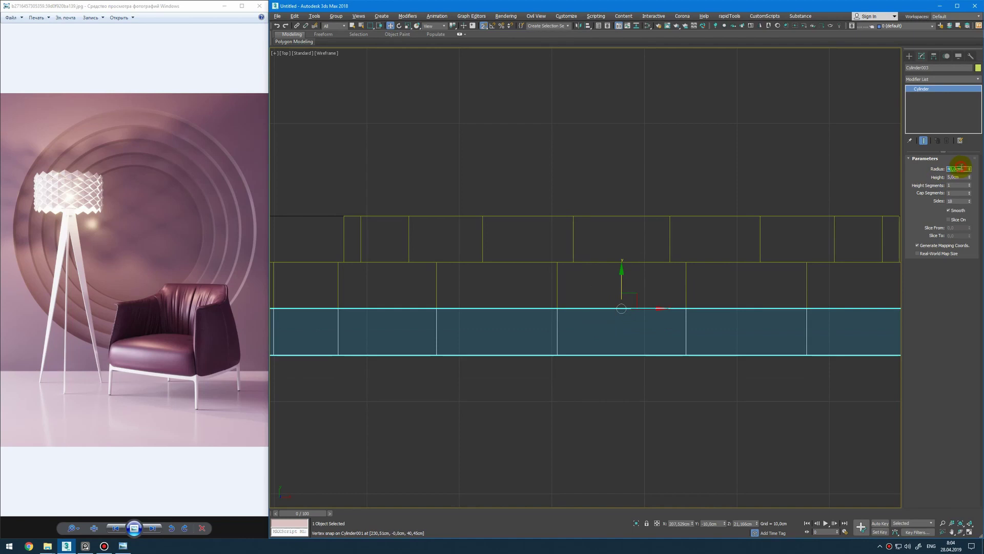
type("50")
key("Return")
Add a copy of the 50 cm cylinder snapped against its front face, with its radius set to 60 cm
scroll(564, 277, "down", 4)
left_click_drag(594, 280, 559, 299, "shift")
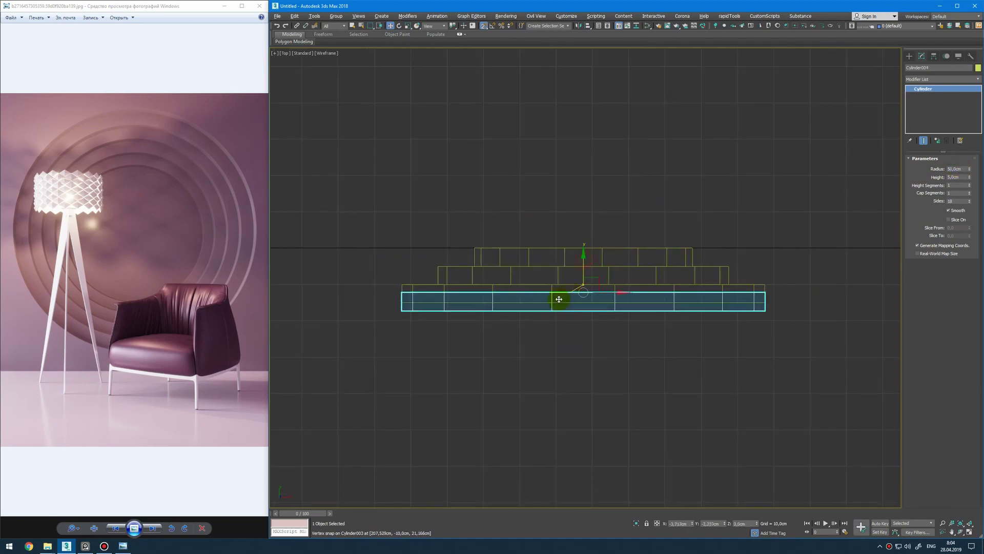
type("60")
key("Return")
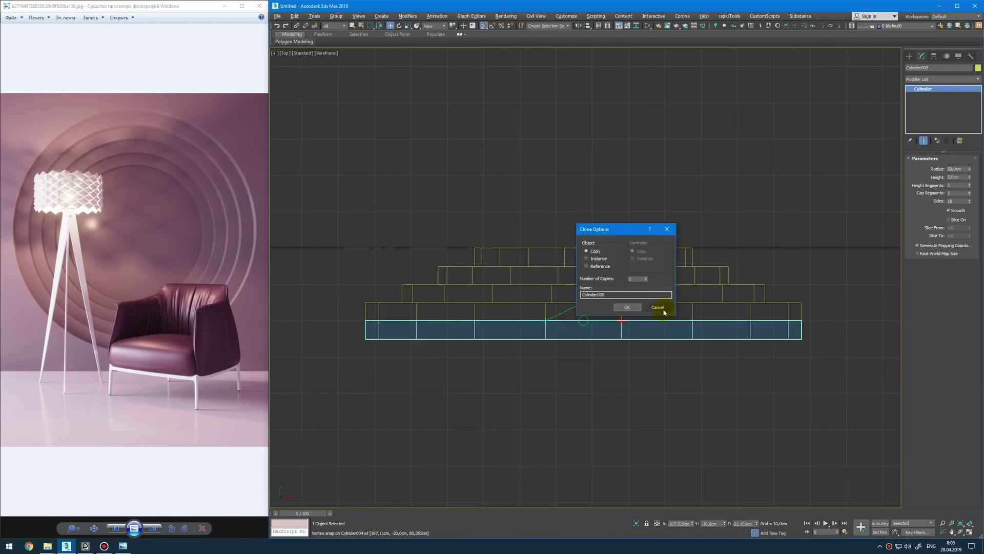
Complete the copy of the 60 cm cylinder in front of it, and set its radius to 70 cm
left_click(636, 308)
left_click(626, 307)
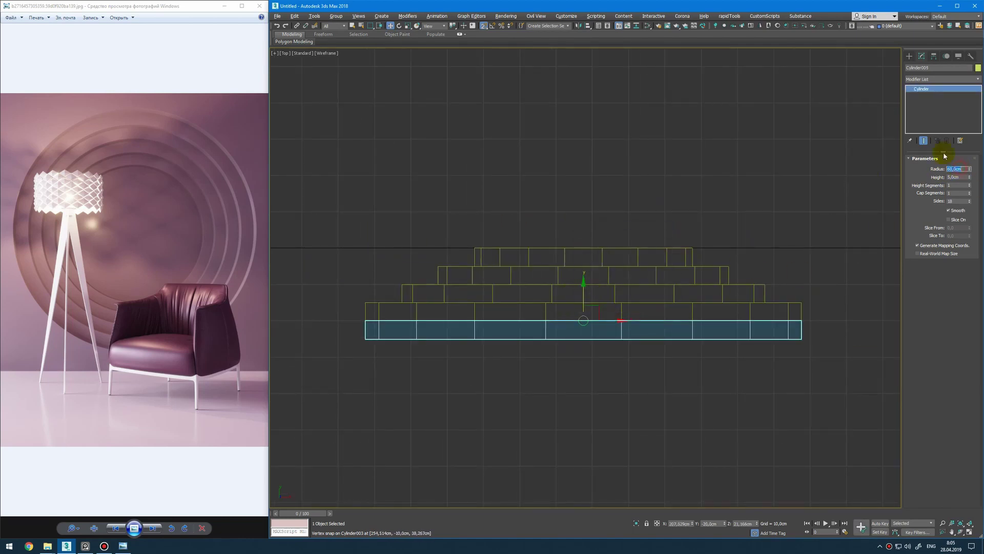
double_click(957, 169)
type("79")
key("Return")
type("70")
key("Return")
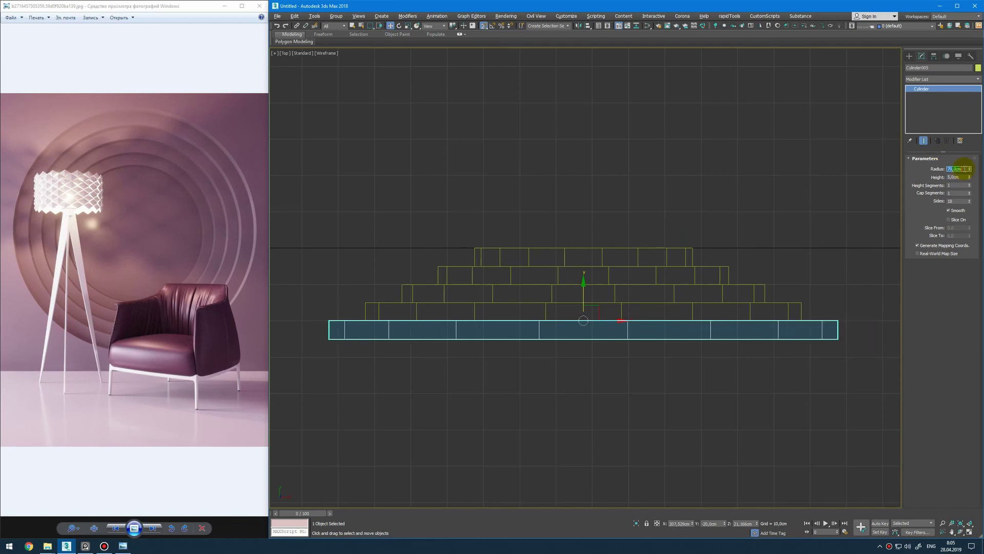
Copy the 70 cm cylinder against its front face with vertex snapping, and set the copy's radius to 80 cm
left_click_drag(621, 321, 626, 339, "shift")
left_click(626, 307)
double_click(957, 169)
type("80")
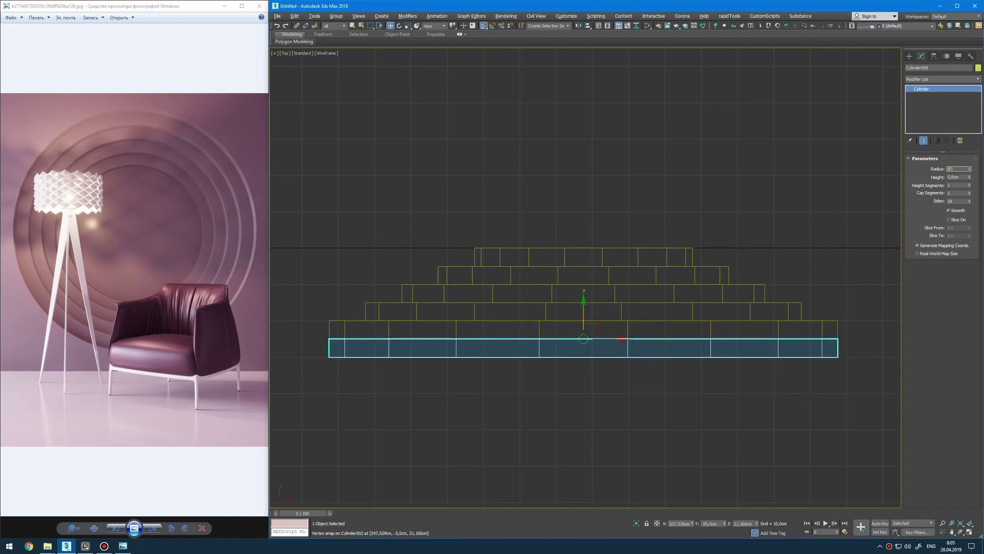
key("Return")
Draw a line from the centre of the smallest cylinder's back edge along the stepped right corners to the 80 cm cylinder's back corner
middle_click_drag(718, 196, 675, 187)
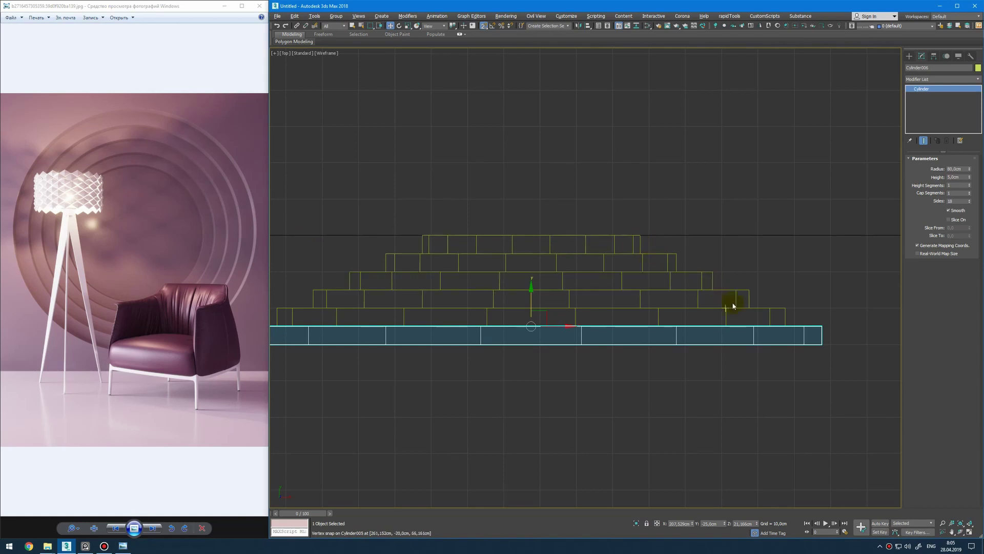
mouse_move(623, 273)
middle_mouse_down()
mouse_move(655, 264)
mouse_move(626, 273)
middle_mouse_up()
right_click(681, 189)
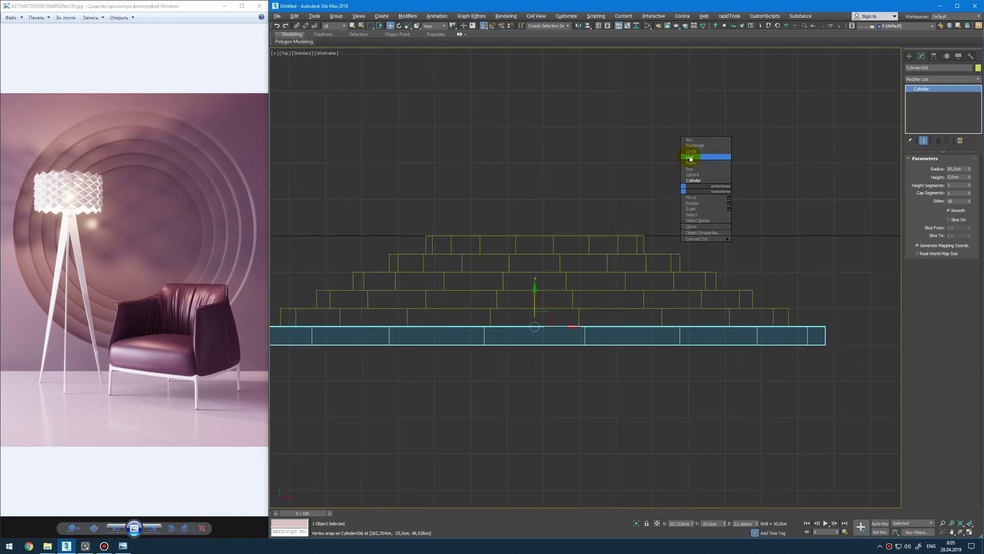
left_click(690, 157)
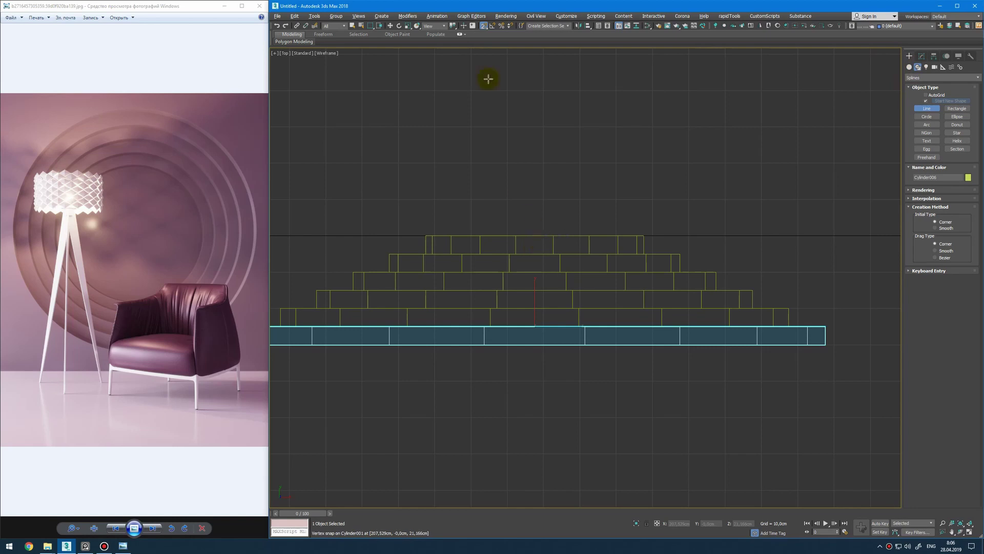
left_click(482, 26)
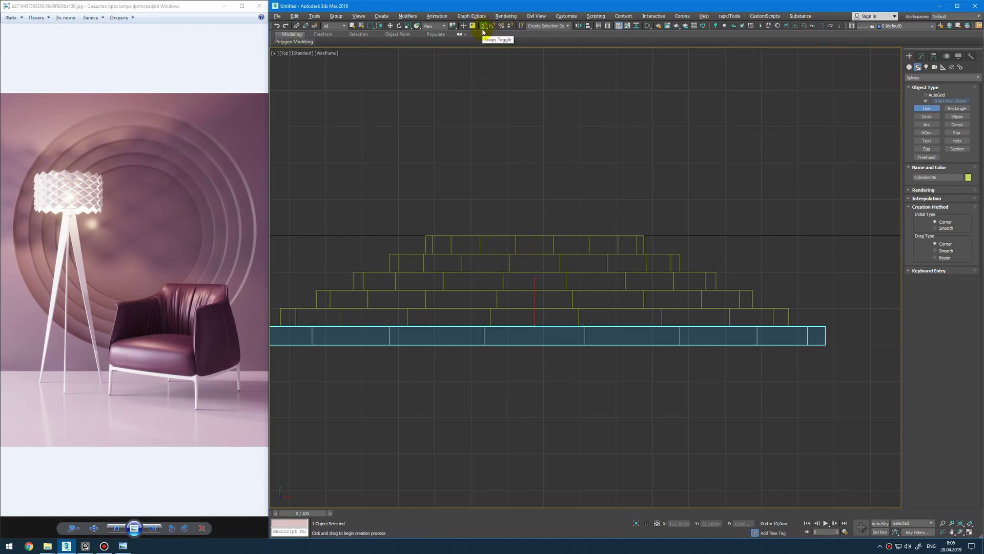
left_click(535, 235)
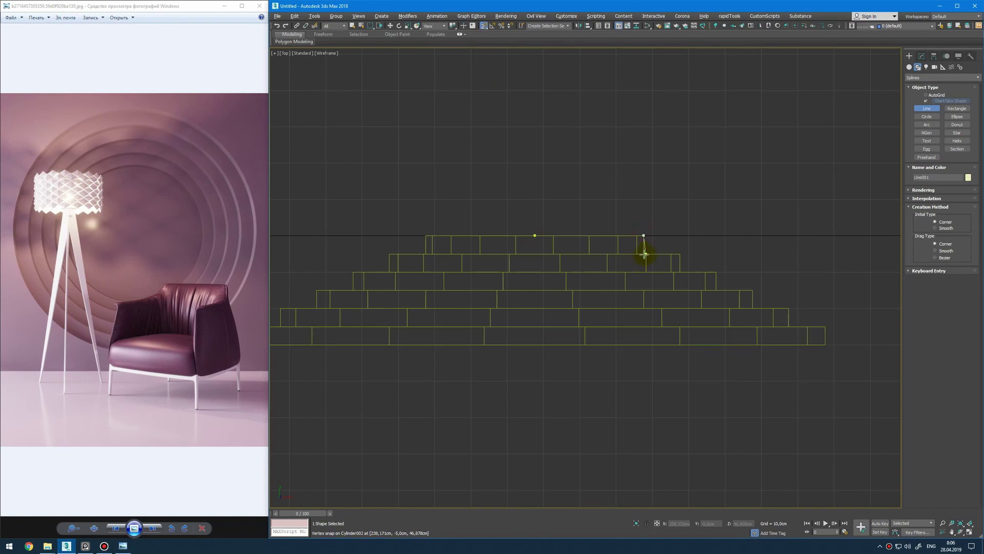
left_click(680, 272)
left_click(716, 272)
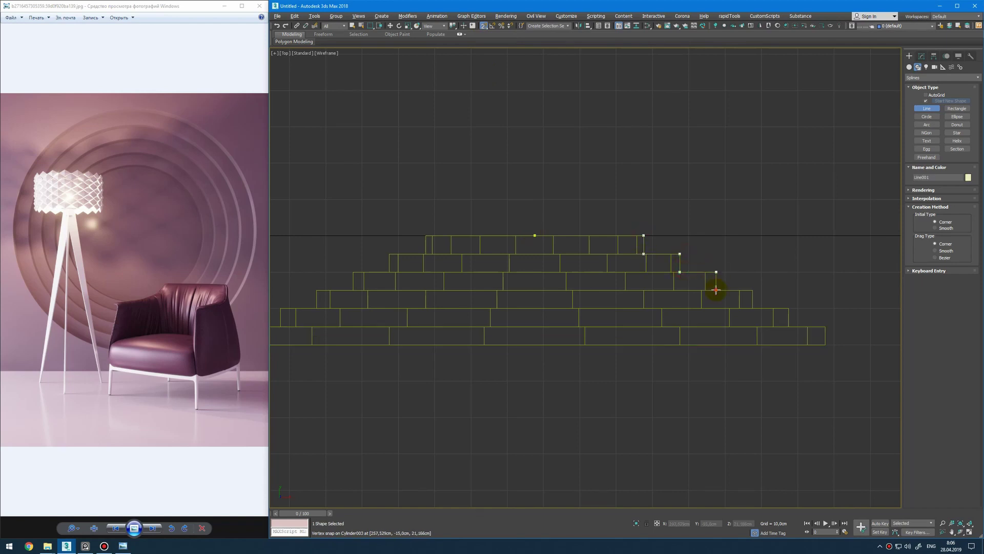
left_click(788, 327)
middle_click_drag(846, 331, 771, 325)
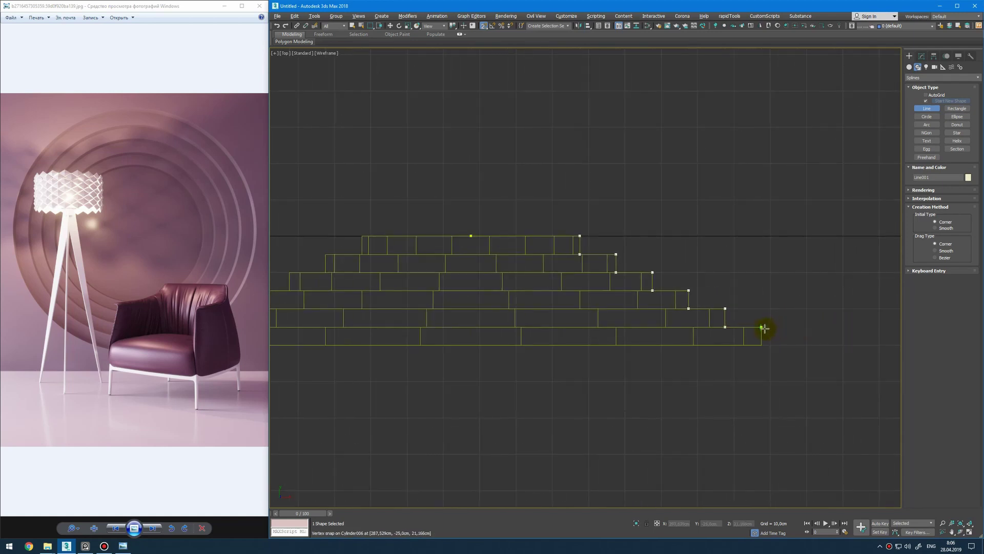
left_click(762, 327)
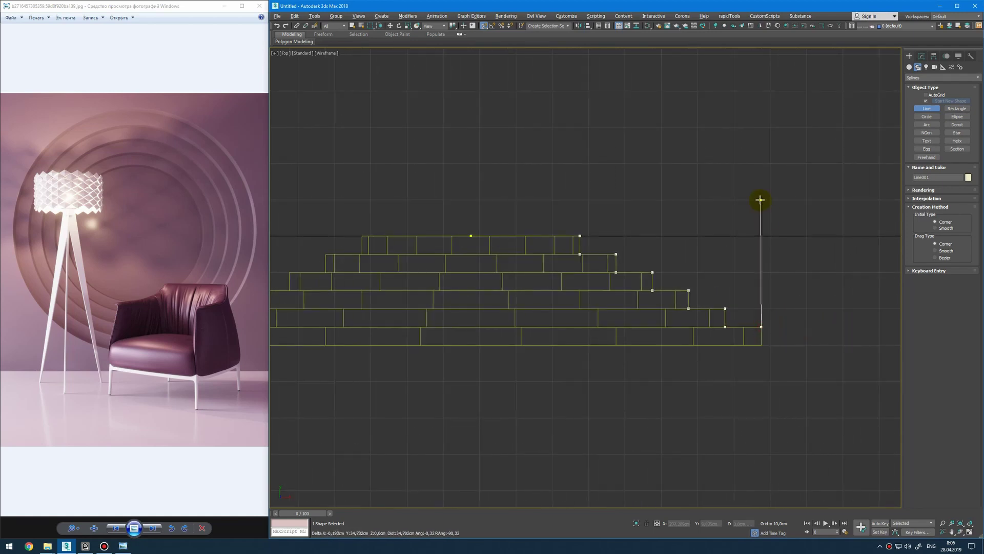
Complete the profile with straight segments about 17 cm behind the smallest cylinder's back edge, and close the spline at its start point
left_click(761, 174)
left_click(469, 174)
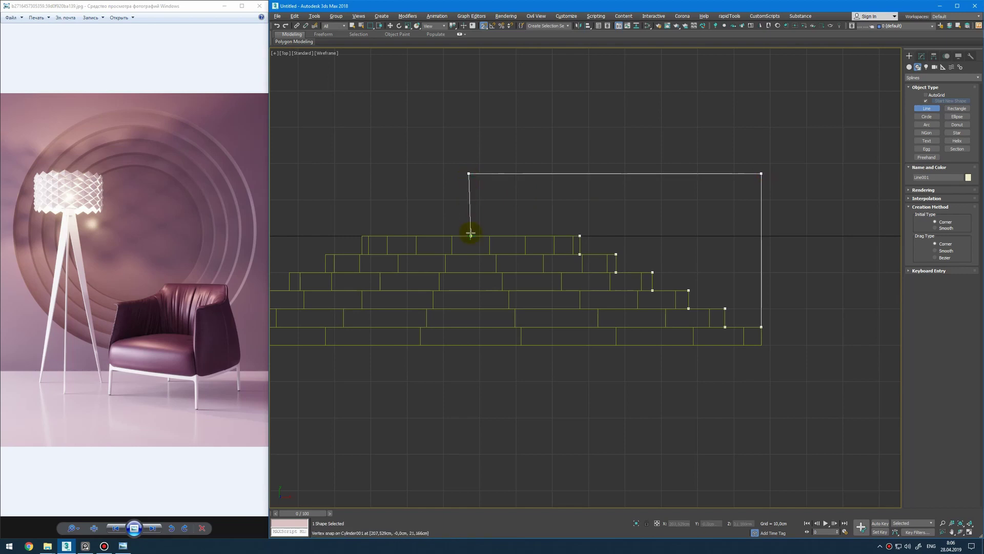
left_click(471, 236)
left_click(482, 297)
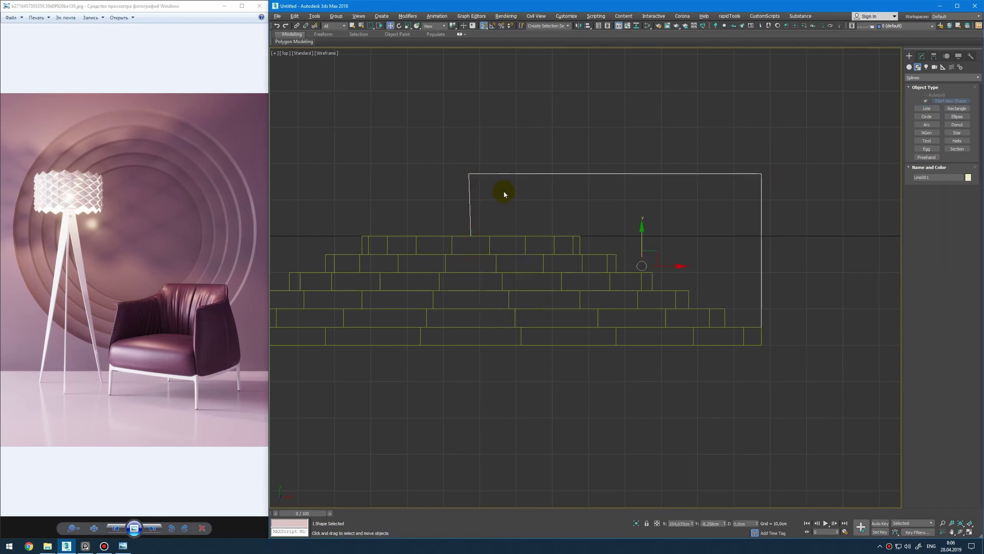
Snap the profile's rear centre vertex into vertical alignment with the start vertex, and check the axis constraint option for snapping
key("1")
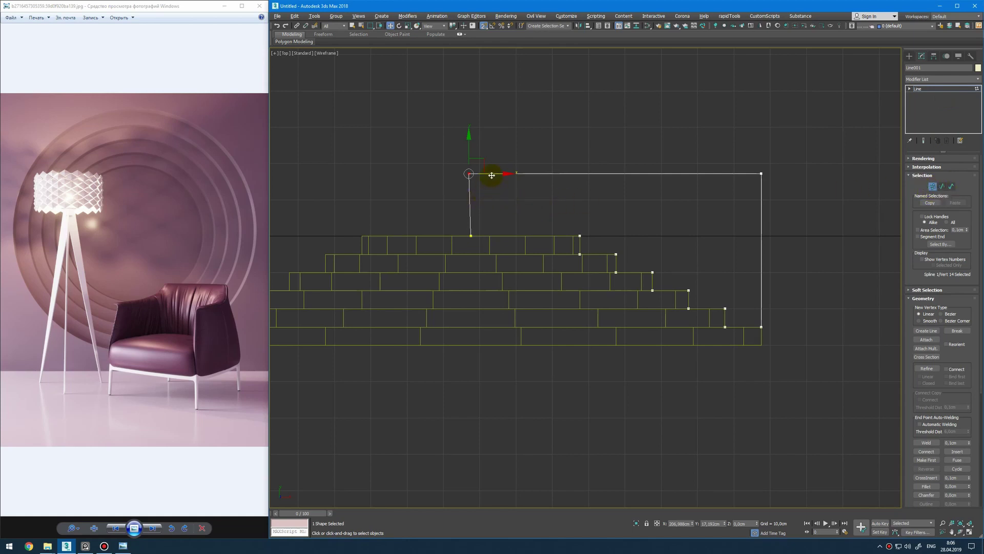
left_click_drag(488, 176, 469, 233)
right_click(483, 28)
left_click(595, 233)
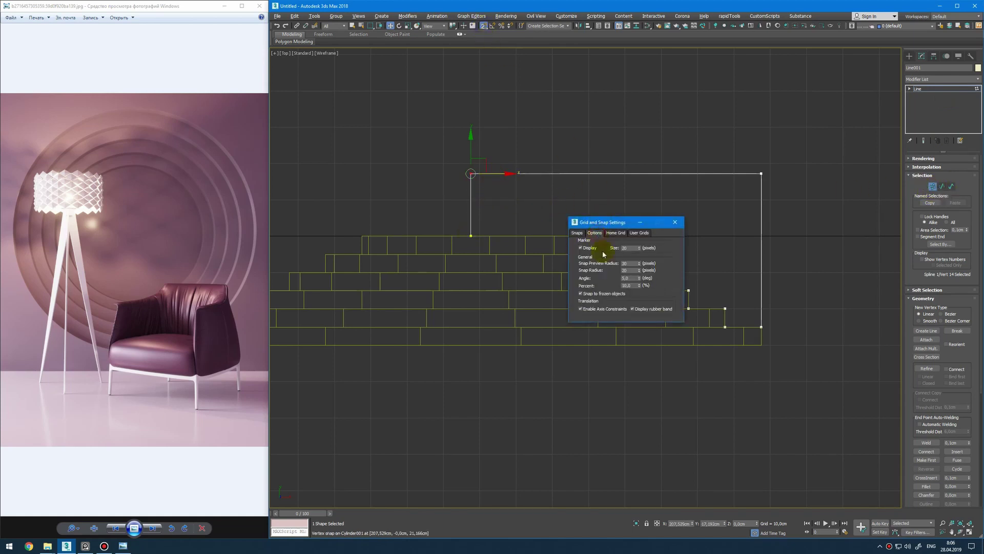
left_click(675, 222)
left_click_drag(501, 174, 471, 236)
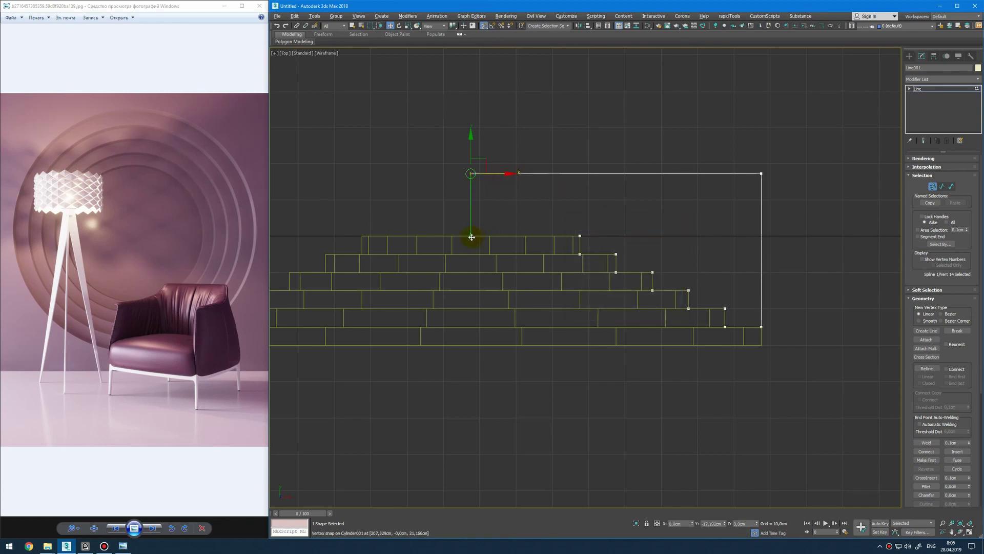
Delete the short vertical segment on the profile's centre axis, and return to object level
key("2")
left_click_drag(517, 194, 442, 197)
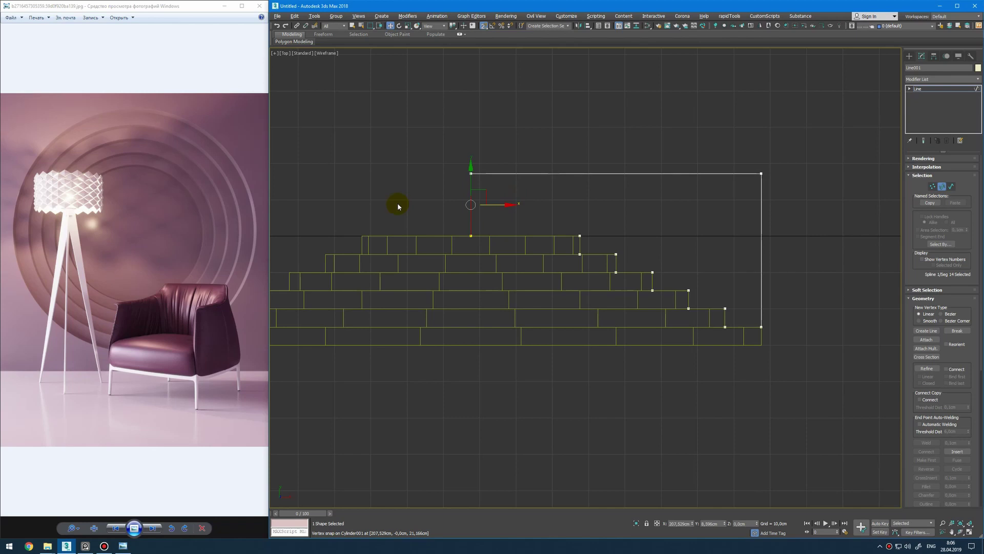
key("Delete")
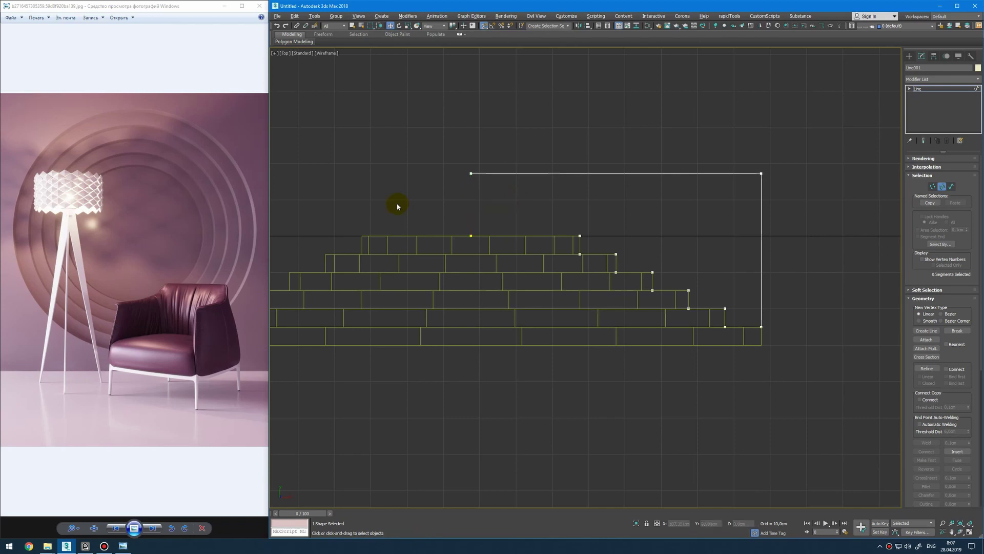
key("1")
key("1")
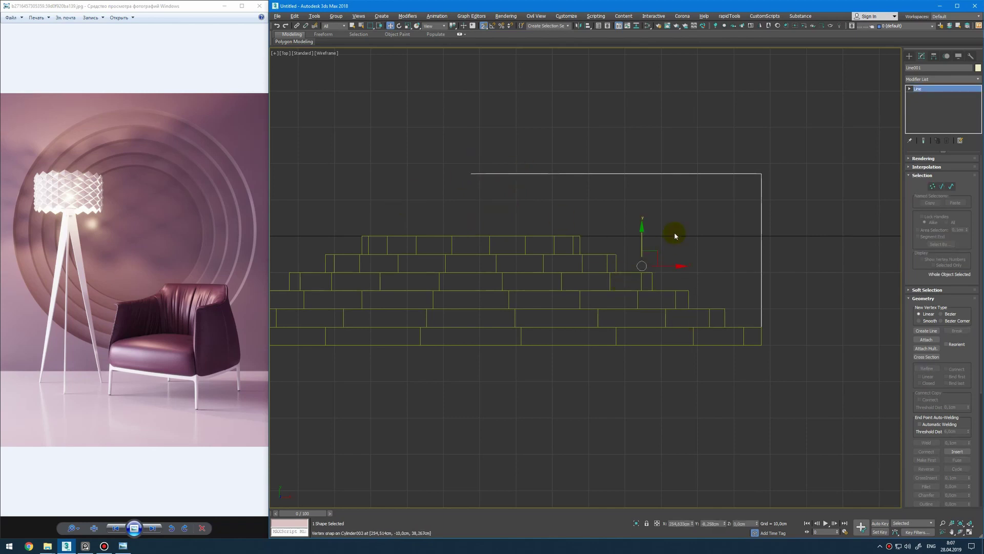
Isolate the stepped profile line and show it framed in the maximized Perspective view
key("alt+q")
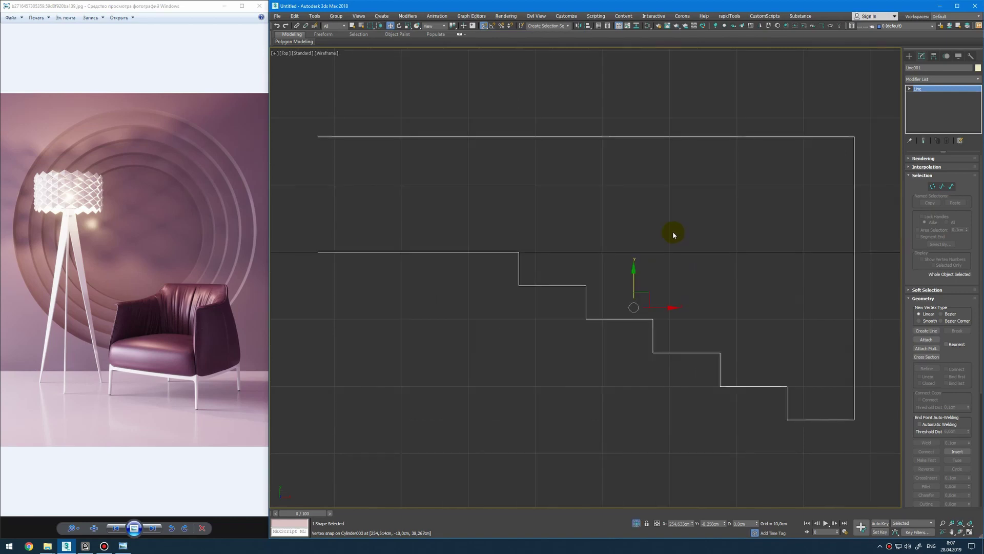
key("alt+w")
right_click(713, 377)
key("alt+w")
key("z")
middle_click_drag(697, 324, 700, 353, "alt")
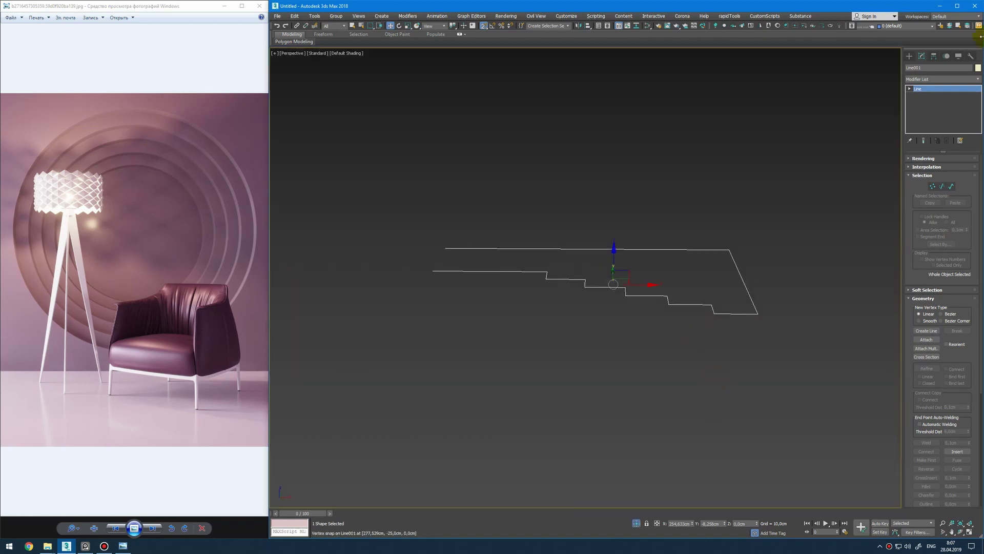
Apply a Lathe modifier to the profile, display edged faces, and align the rotation axis to Min
left_click(978, 79)
key("l")
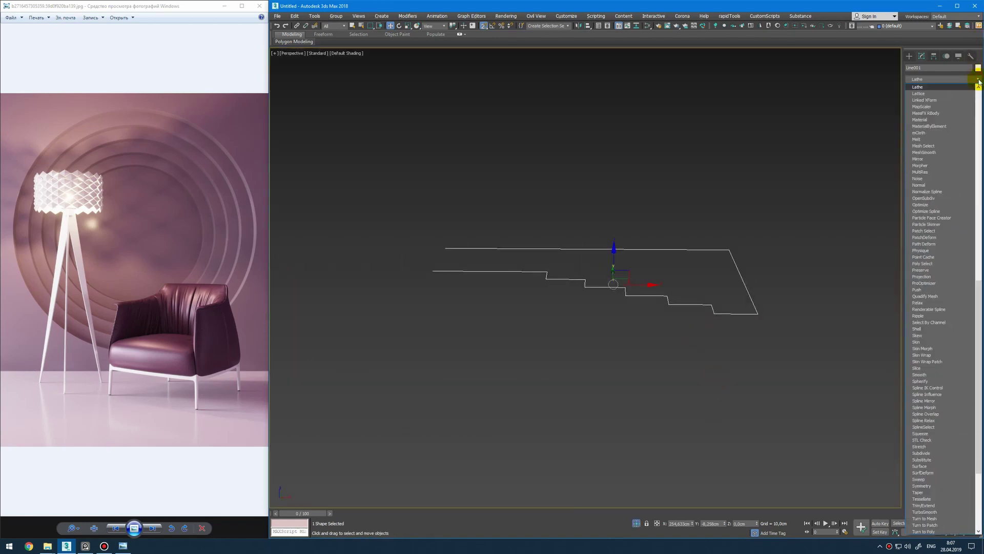
key("Return")
mouse_move(790, 203)
middle_mouse_down("alt")
mouse_move(688, 204)
mouse_move(779, 199)
middle_mouse_up("alt")
key("F4")
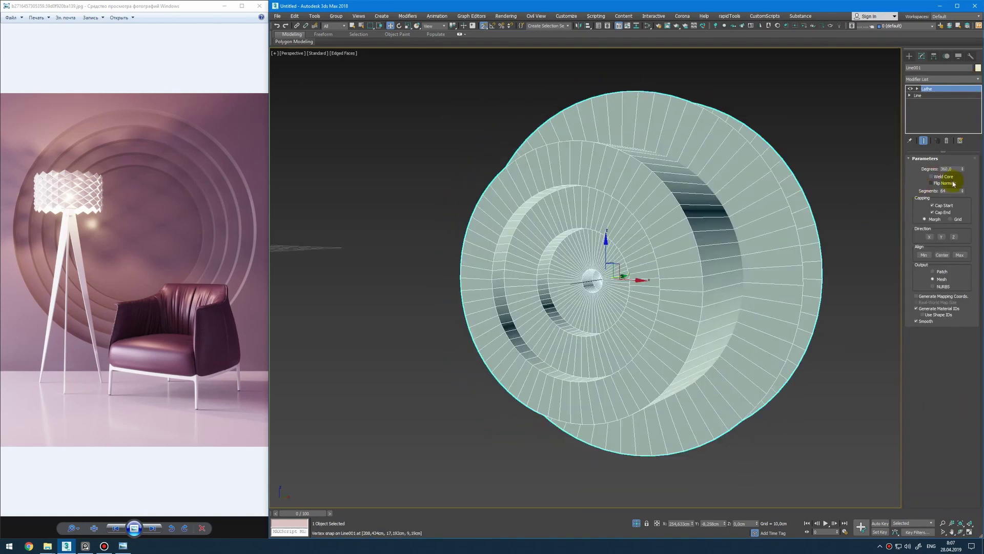
left_click(929, 257)
middle_click_drag(585, 239, 666, 237)
middle_click_drag(667, 237, 694, 232, "alt")
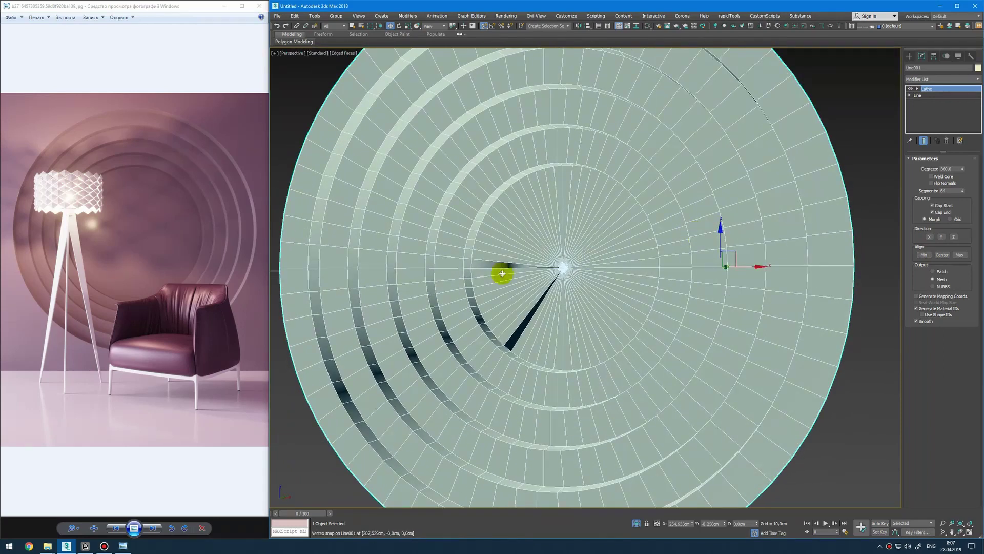
Enable Weld Core on the lathe and set its segments to 16
left_click(932, 177)
middle_click_drag(549, 279, 591, 289, "alt")
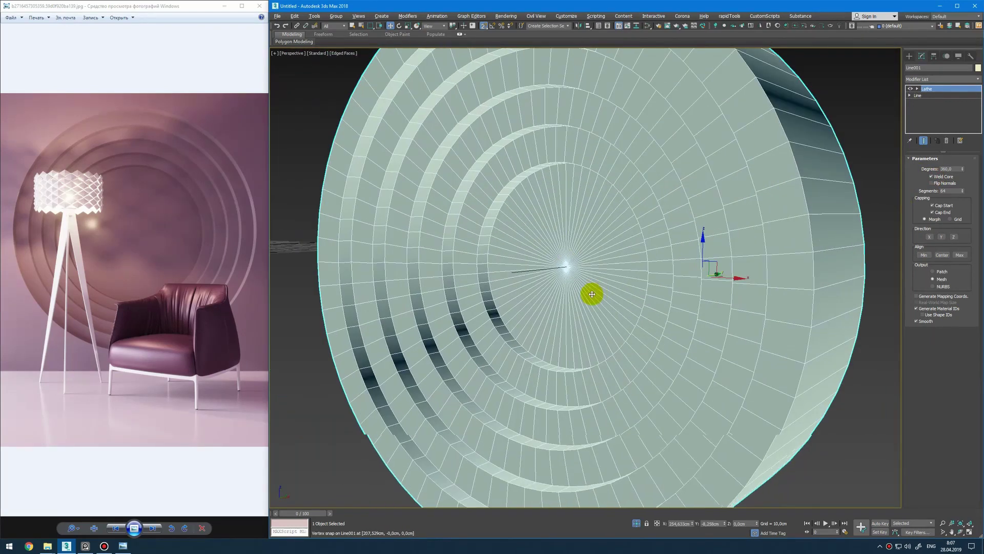
double_click(954, 190)
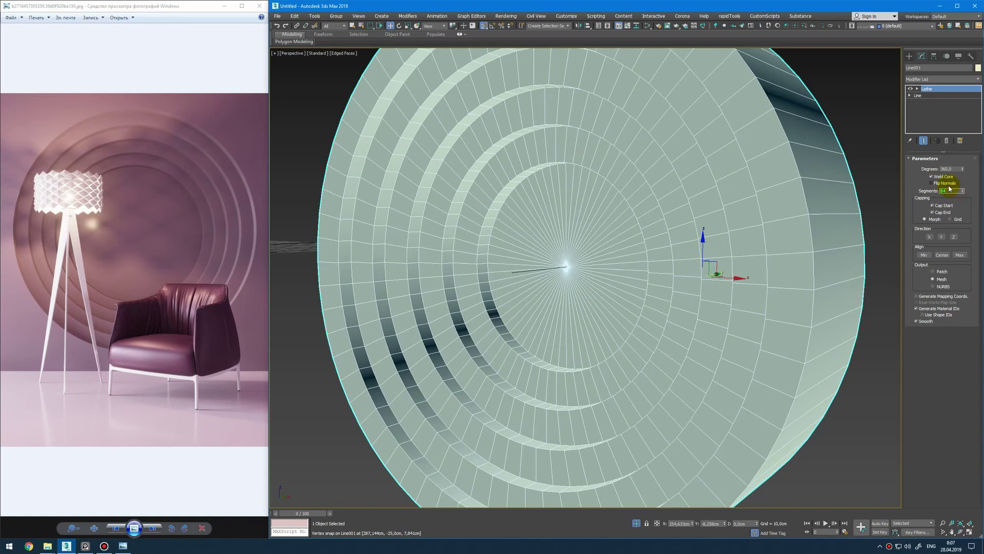
type("16")
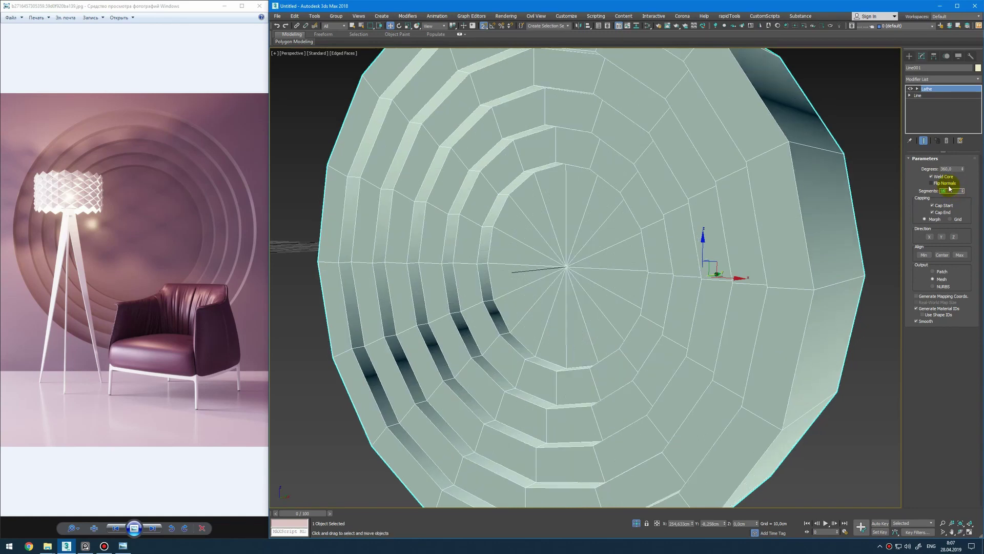
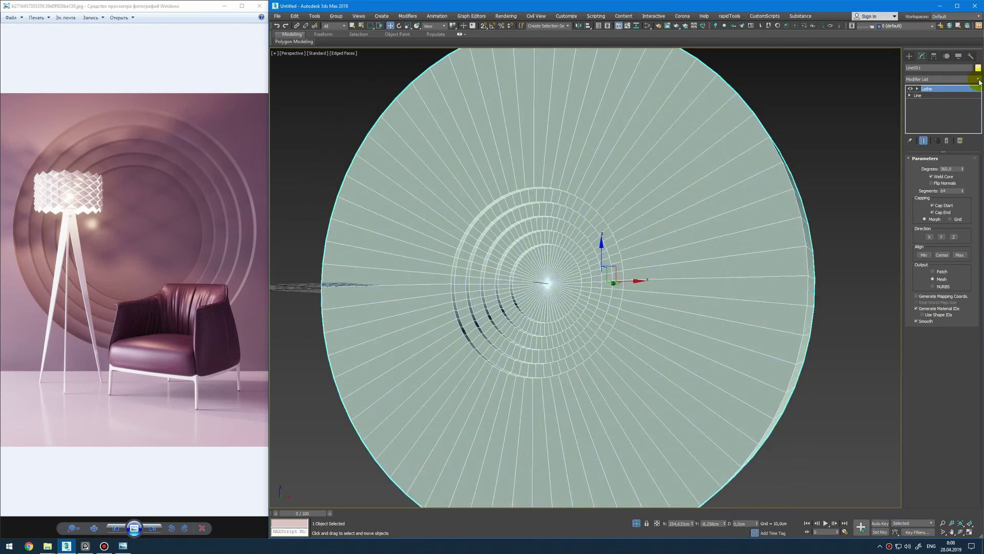
Add a Slice modifier set to Remove Bottom, and lower its plane below the stepped circles
left_click(979, 80)
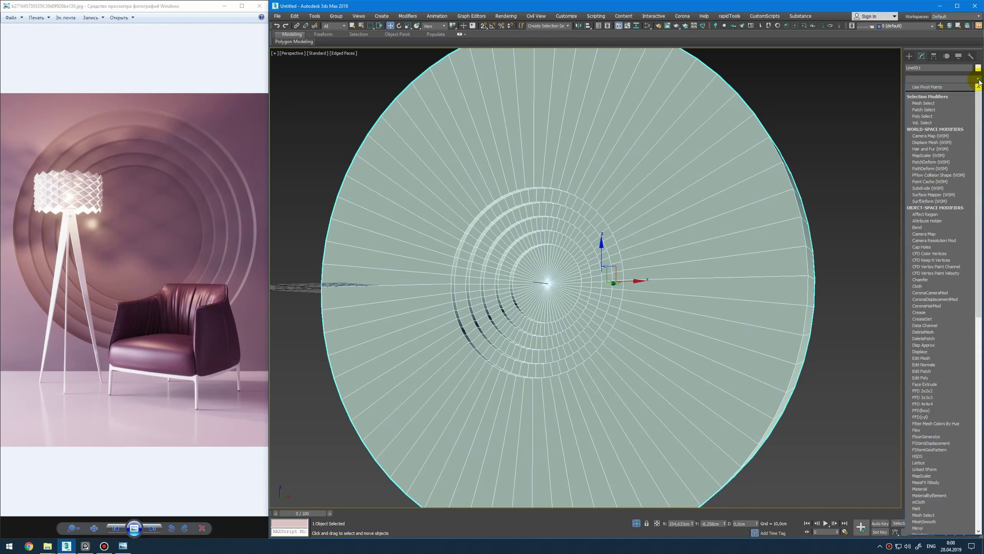
type("sl")
key("Return")
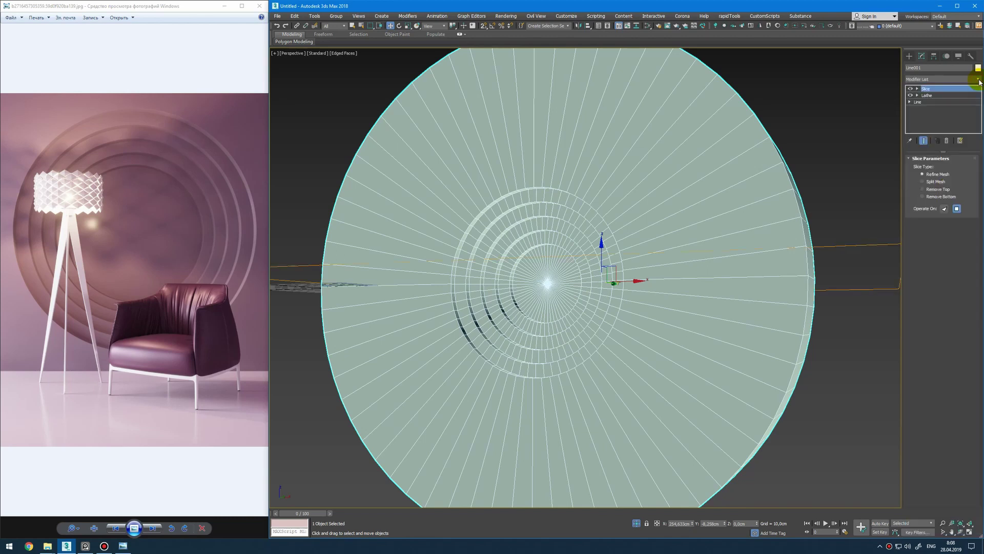
left_click(946, 196)
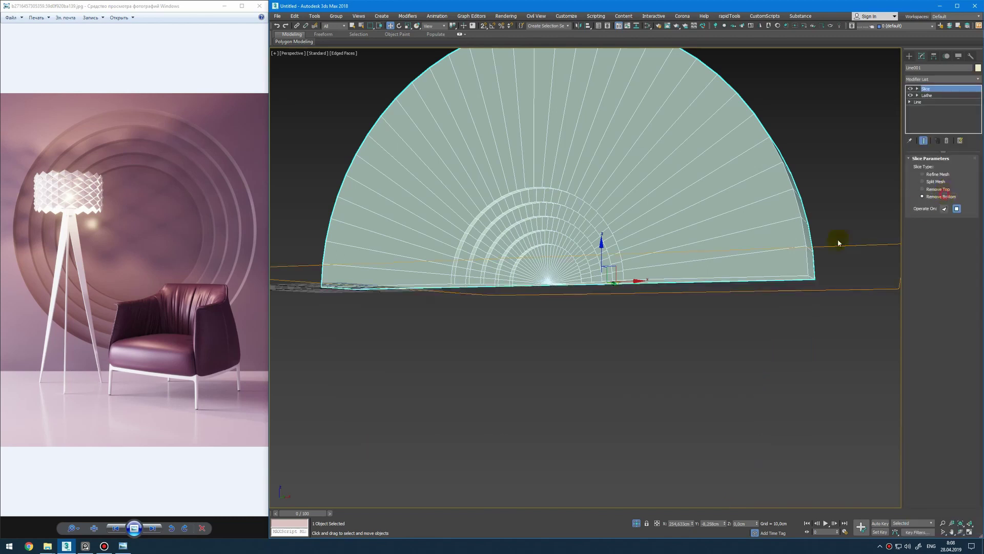
left_click(600, 309)
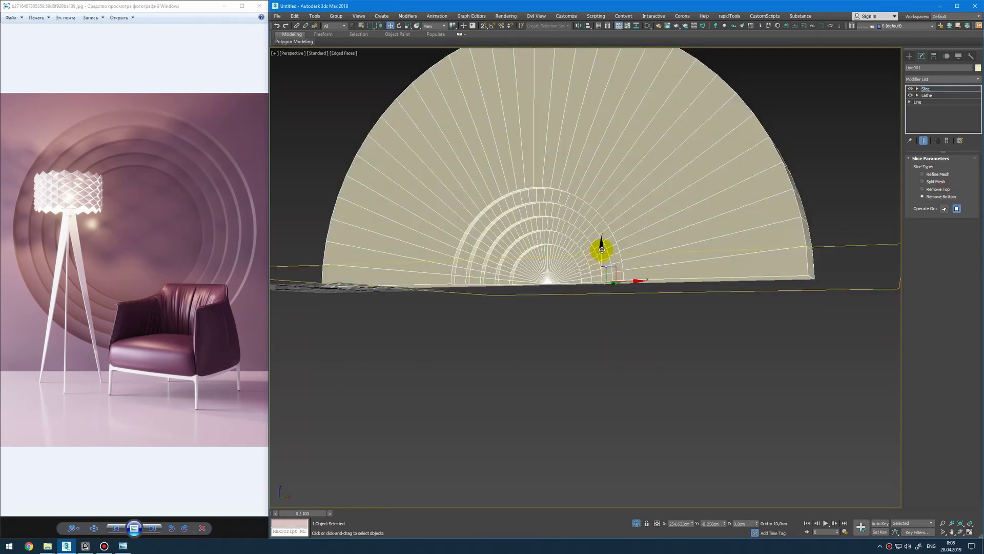
middle_click_drag(604, 251, 597, 355, "alt")
Duplicate the Slice modifier in the stack, raise the copy's plane above the stepped circles, and set it to Remove Top
right_click(942, 90)
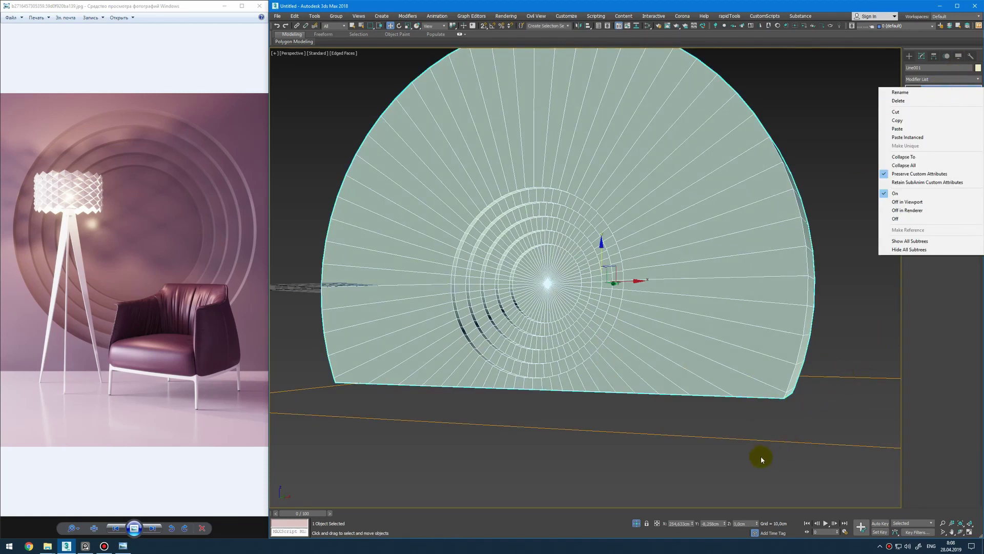
left_click(921, 119)
right_click(930, 89)
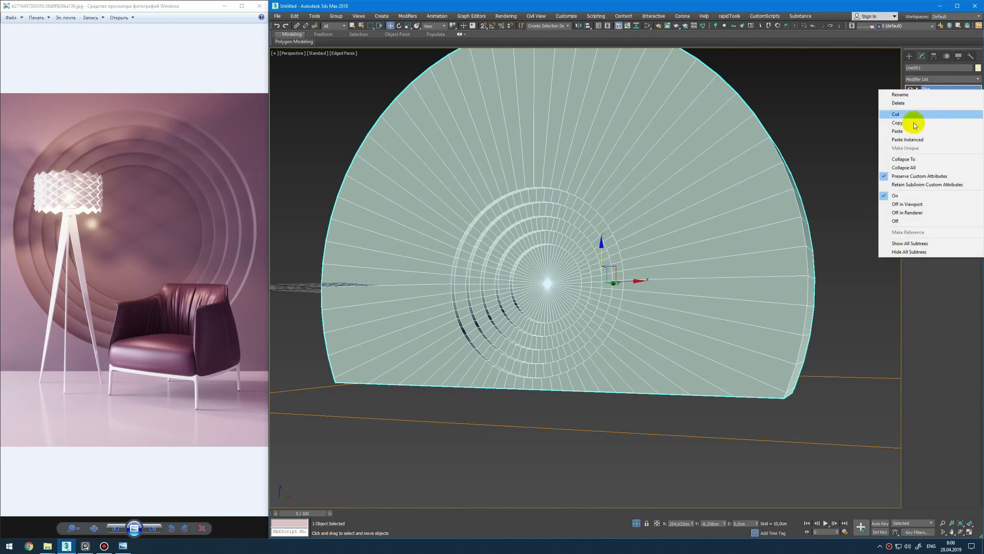
left_click(902, 131)
left_click_drag(603, 368, 608, 148)
left_click(929, 190)
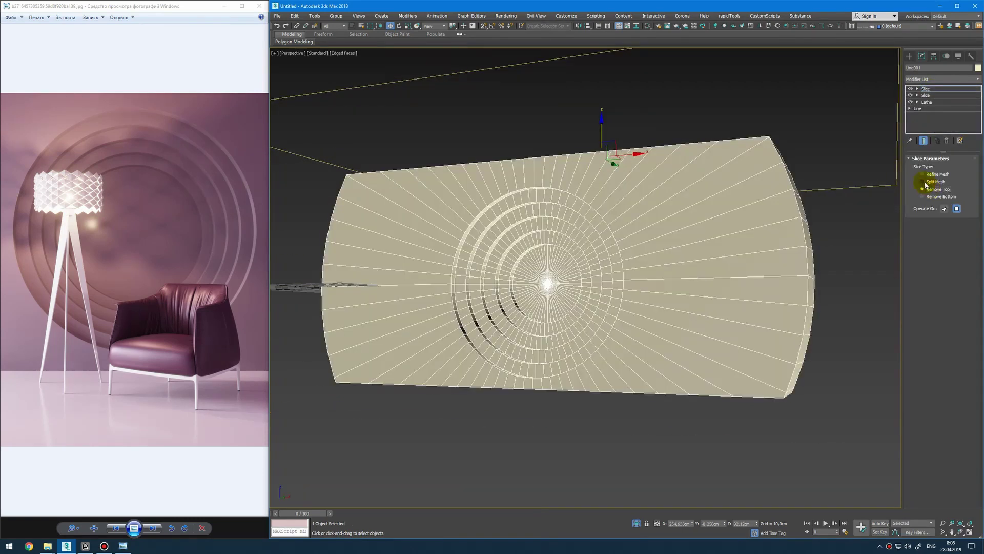
Duplicate the Remove Bottom Slice modifier, turn the copy's plane vertical, and move it just outside the circles' right edge
left_click(925, 88)
right_click(936, 90)
left_click(915, 131)
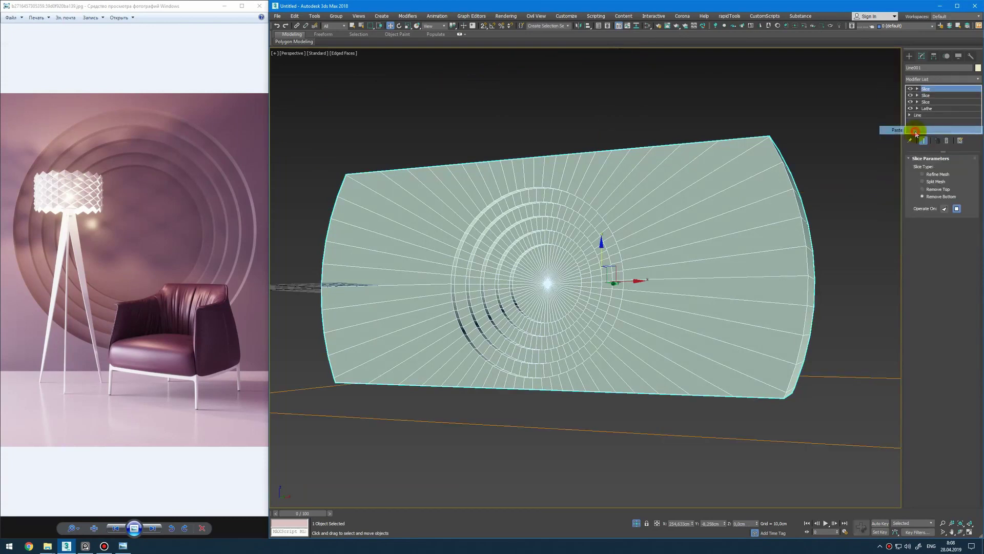
key("e")
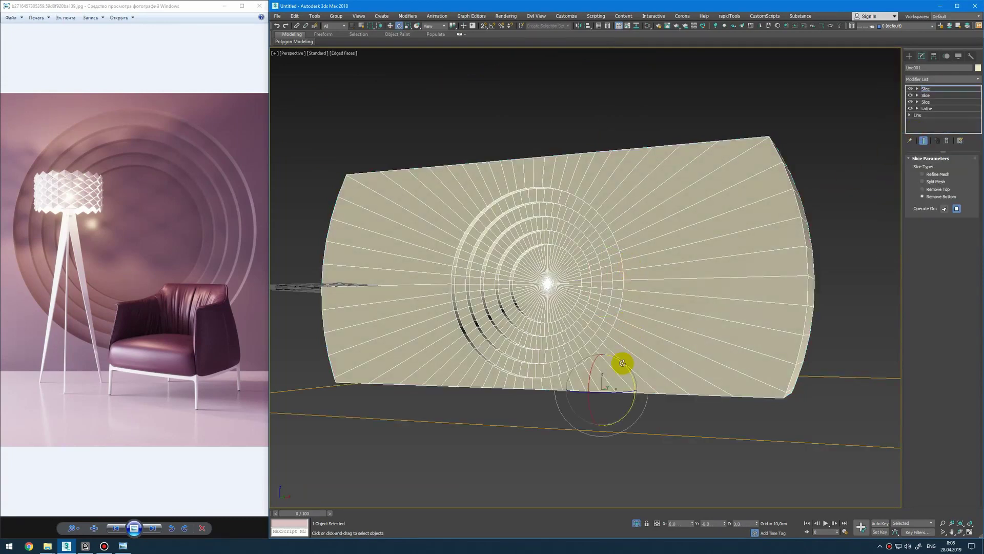
left_click_drag(622, 363, 600, 337)
key("a")
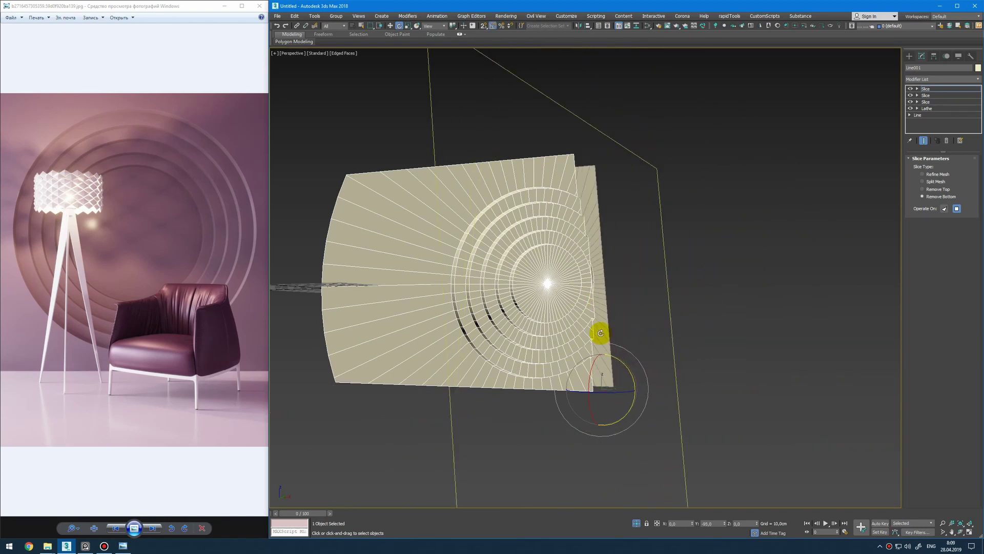
key("w")
left_click_drag(623, 388, 692, 402)
scroll(689, 375, "up", 3)
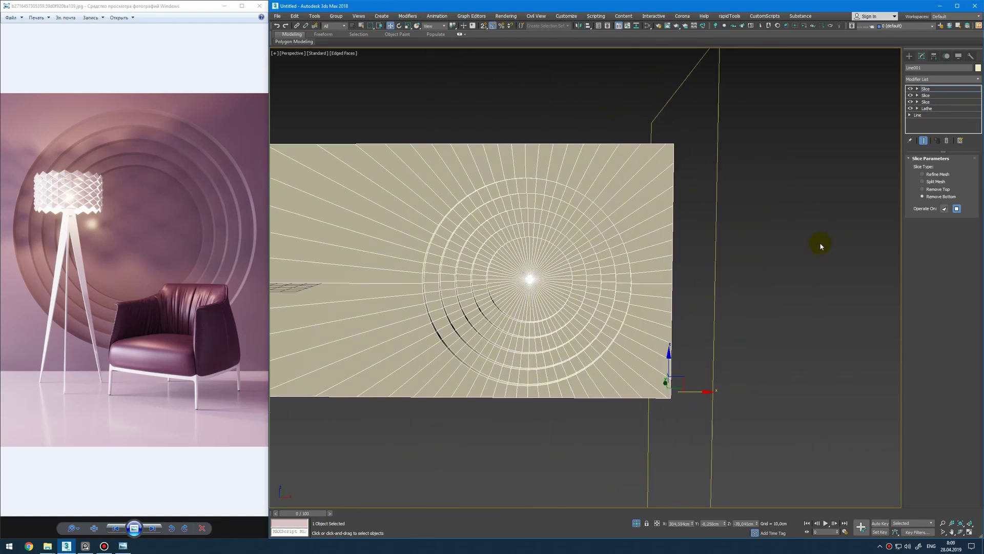
Duplicate the vertical Slice modifier, move the copy's plane to the opposite side of the circles, and set it to Remove Top
key("ctrl+b")
right_click(952, 88)
left_click(933, 118)
right_click(945, 88)
left_click(918, 129)
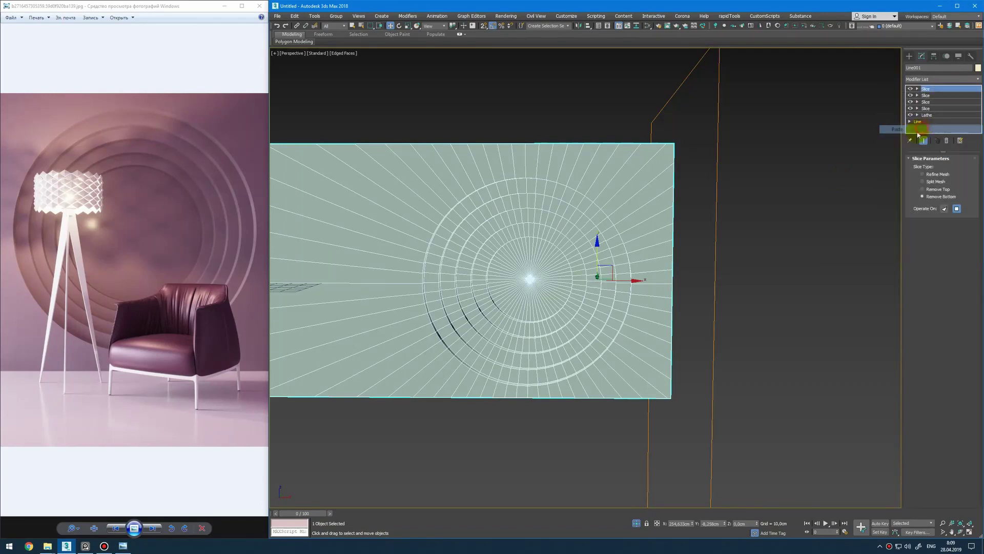
key("1")
left_click_drag(641, 394, 414, 395)
left_click(947, 192)
key("1")
Add an Edit Poly modifier, select all open borders of the sliced wall, and bridge them
middle_click_drag(618, 193, 645, 219, "alt")
scroll(645, 220, "down", 1)
left_click(978, 79)
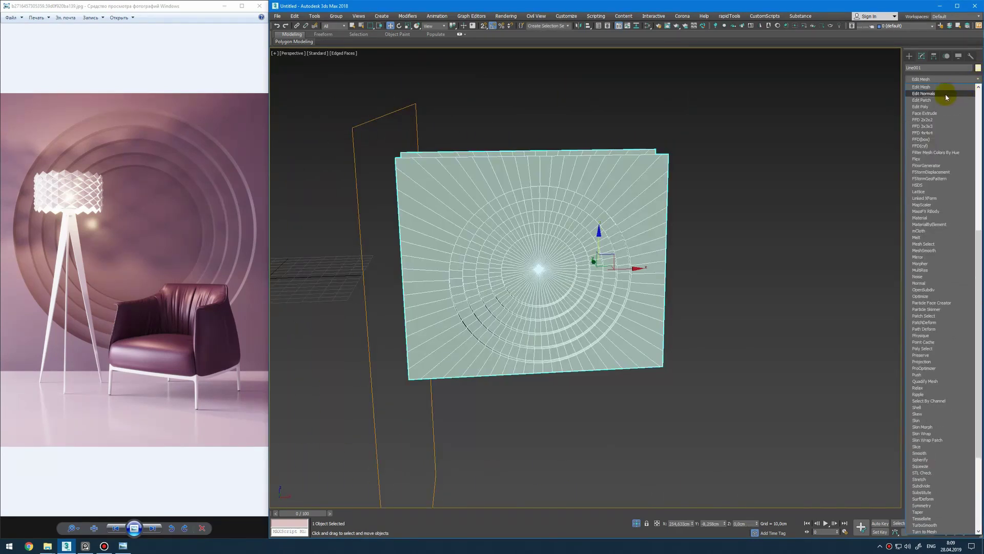
left_click(926, 109)
mouse_move(778, 129)
middle_mouse_down("alt")
mouse_move(762, 131)
mouse_move(790, 135)
middle_mouse_up("alt")
scroll(762, 132, "up", 1)
key("3")
key("ctrl+a")
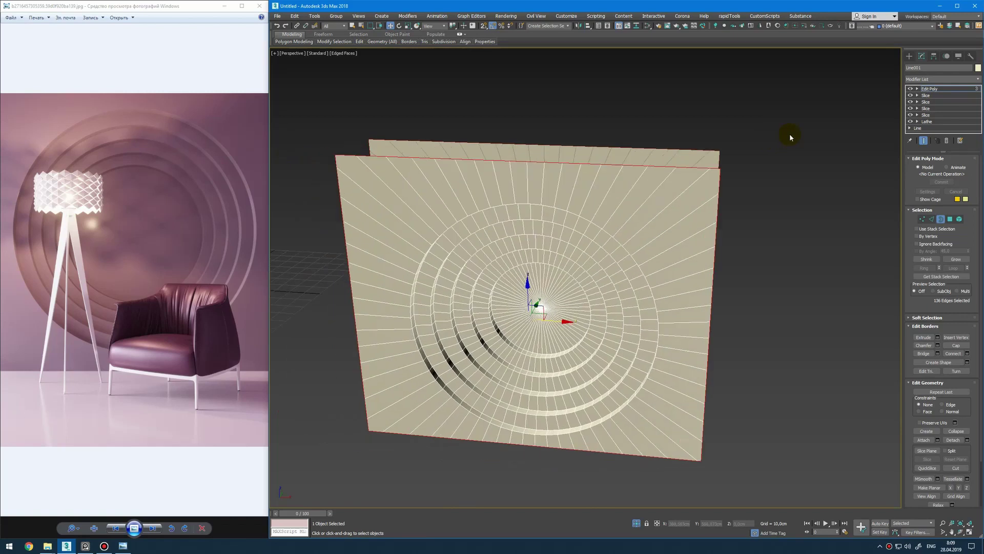
middle_click_drag(731, 152, 703, 172, "alt")
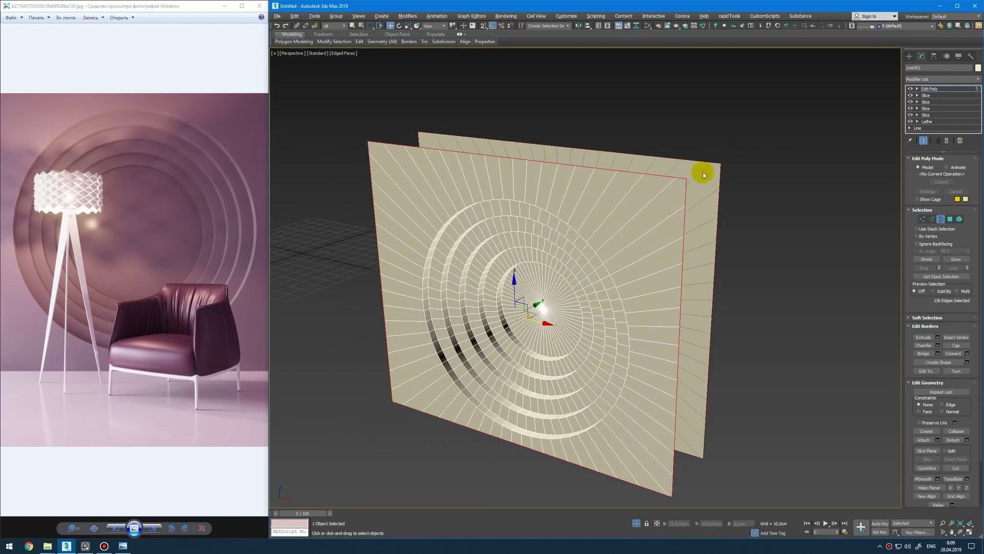
left_click(924, 353)
middle_click_drag(757, 214, 795, 207, "alt")
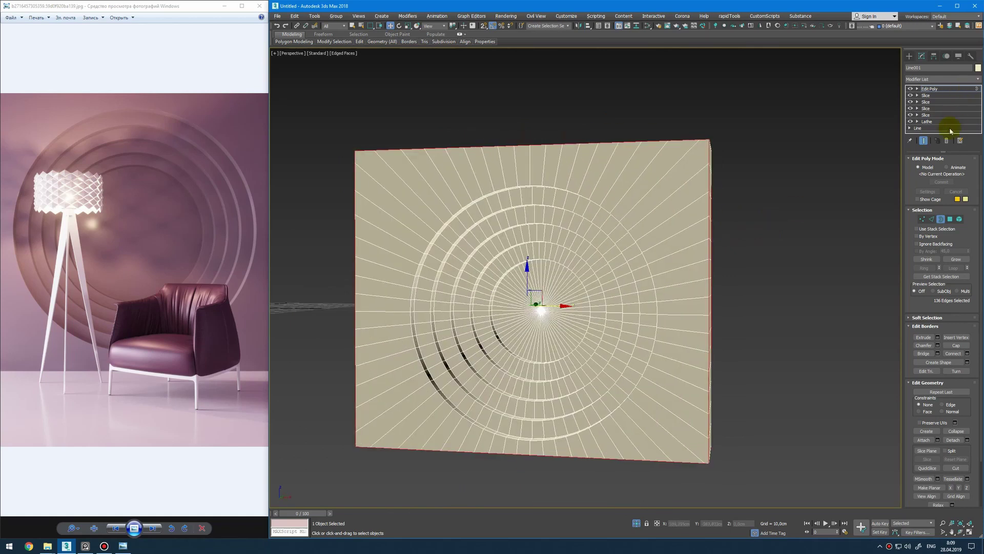
Remove the Edit Poly modifier and inspect the base profile spline
key("3")
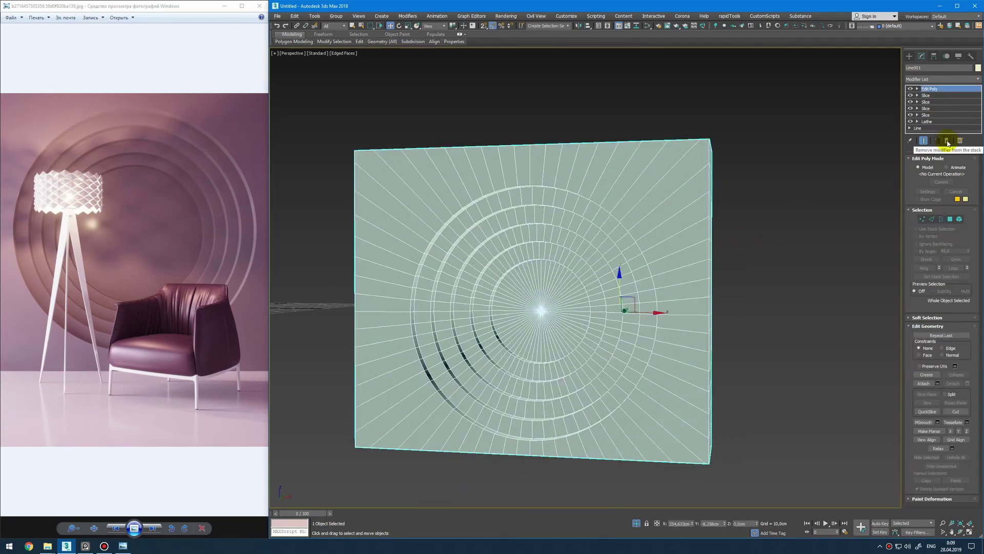
left_click(948, 143)
left_click(918, 121)
middle_click_drag(791, 256, 451, 221)
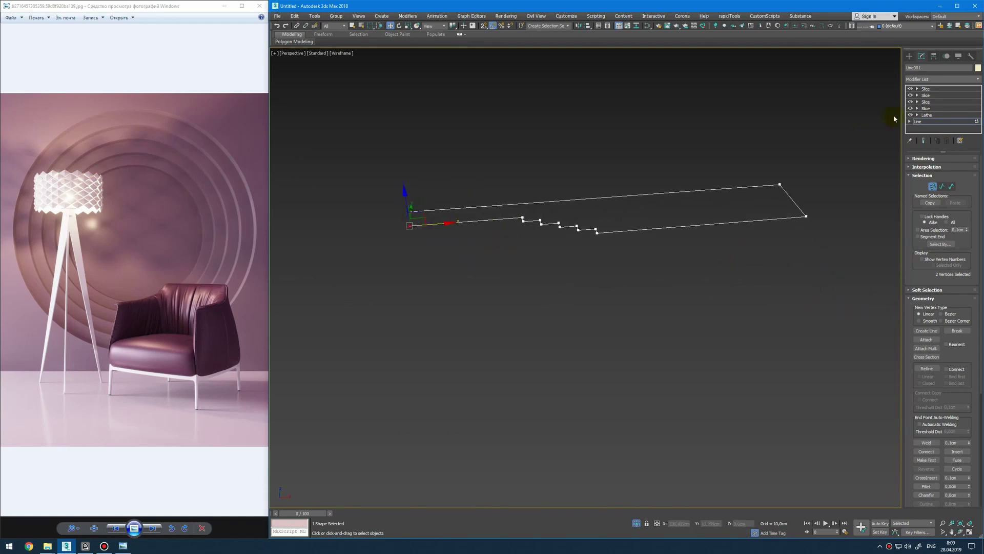
Shift the lathe's rotation axis sideways away from the profile to enlarge the stepped circles
left_click(947, 90)
left_click(940, 115)
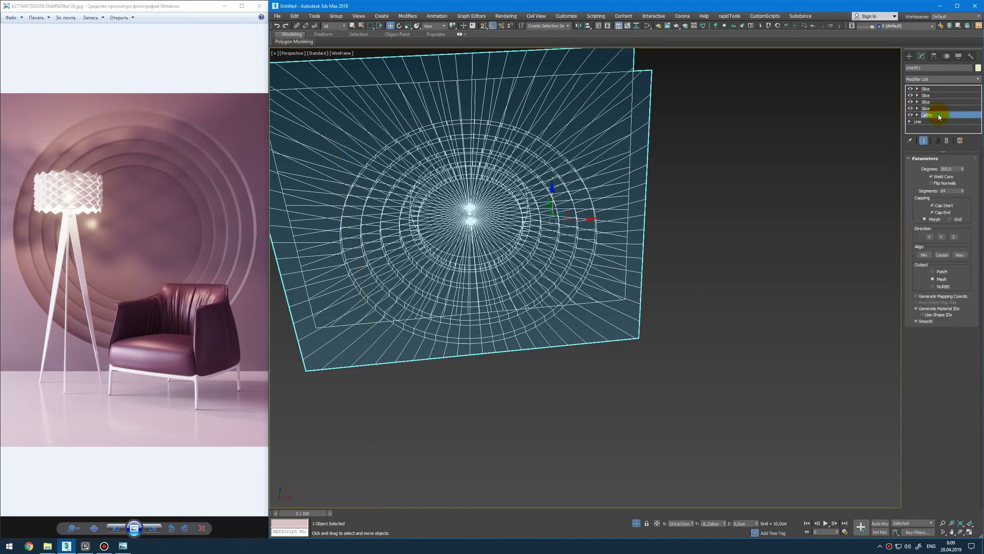
key("F3")
key("F4")
key("F3")
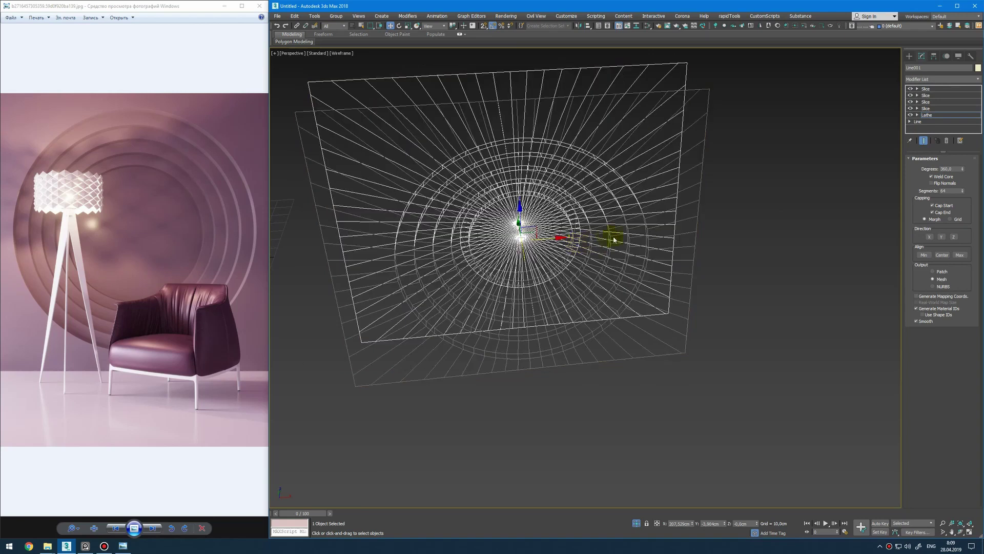
middle_click_drag(613, 237, 597, 267, "alt")
left_click(927, 257)
middle_click_drag(729, 211, 830, 175, "alt")
key("F3")
key("1")
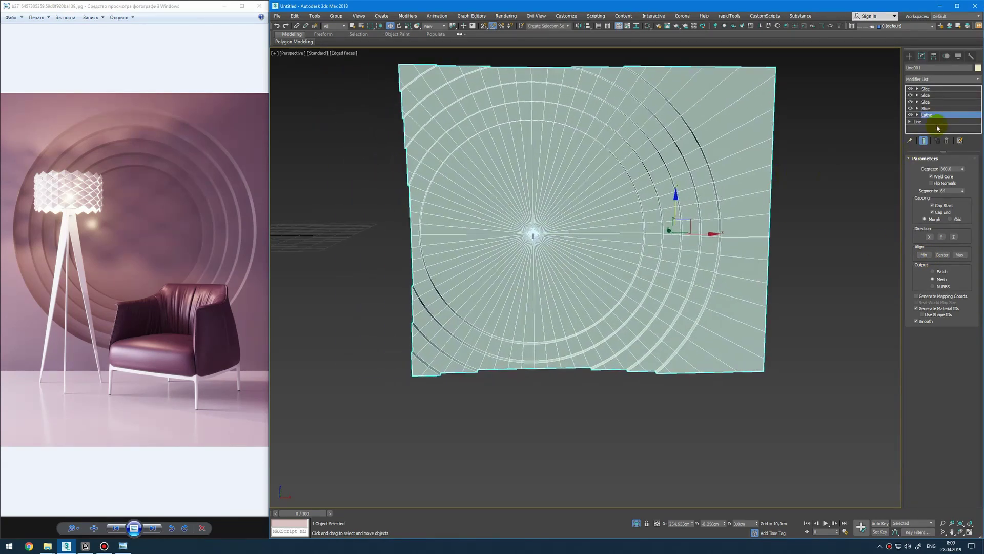
Lower the horizontal Remove Bottom slice plane and raise the Remove Top plane to clear the enlarged circles
left_click(928, 108)
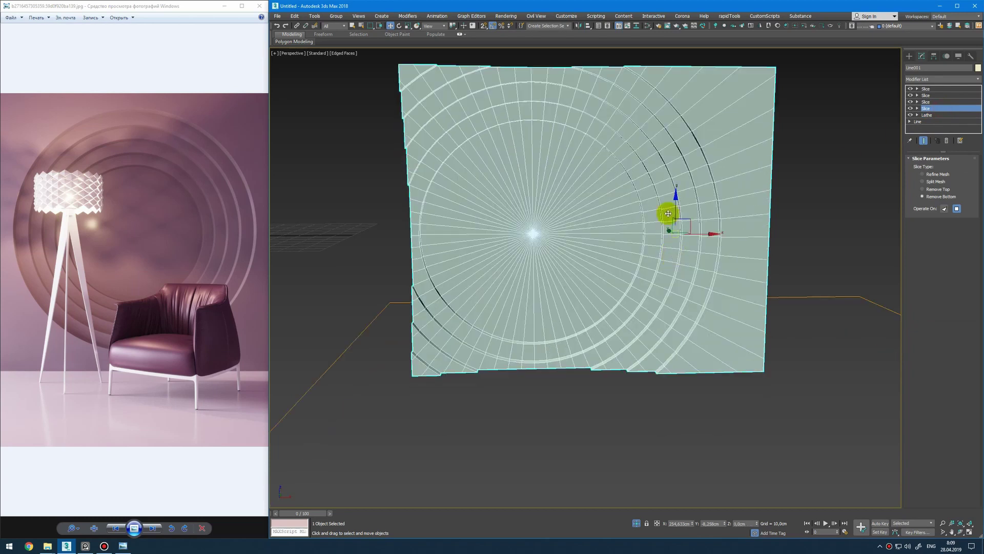
left_click_drag(671, 305, 669, 410)
left_click(928, 102)
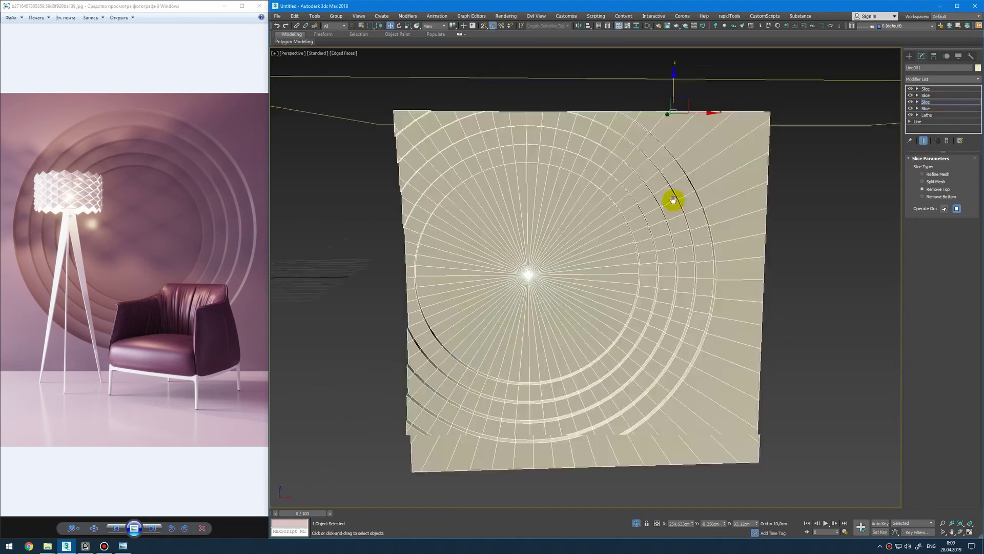
left_click_drag(675, 198, 676, 71)
Move the vertical Remove Top slice plane outward so the wall extends past the circles' left edge
left_click(926, 95)
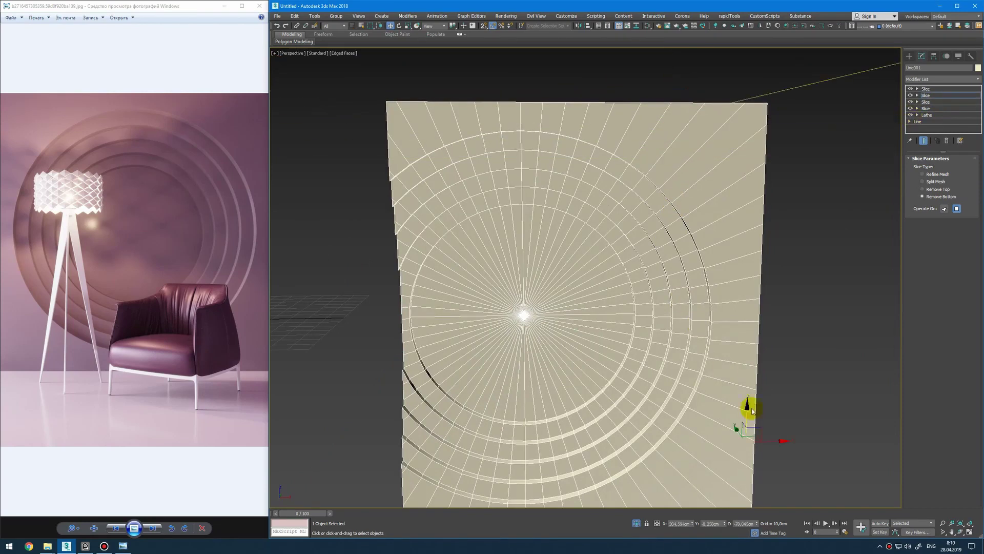
mouse_move(774, 441)
left_mouse_down()
mouse_move(700, 441)
mouse_move(774, 441)
left_mouse_up()
left_click(926, 88)
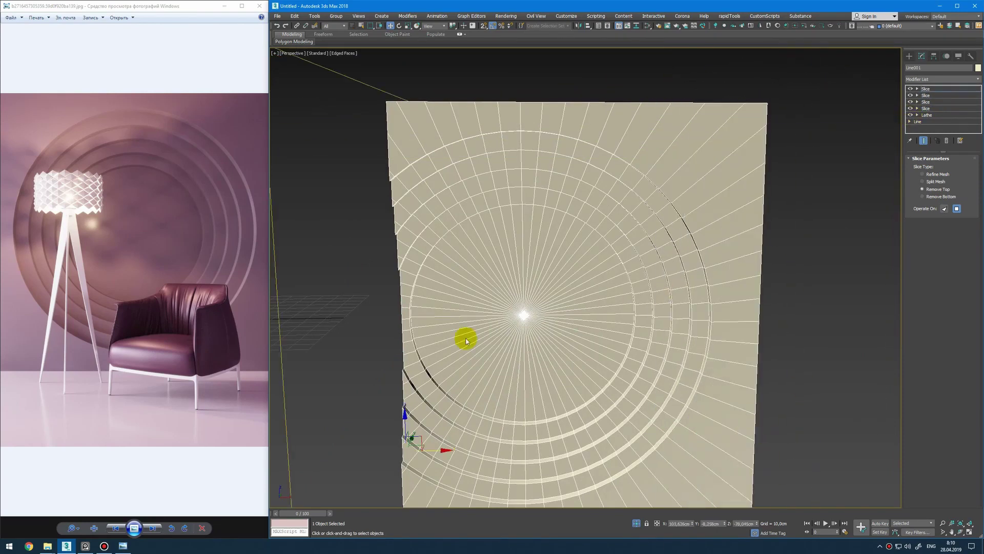
left_click_drag(426, 449, 340, 450)
key("1")
middle_click_drag(549, 347, 619, 311, "alt")
scroll(595, 267, "down", 5)
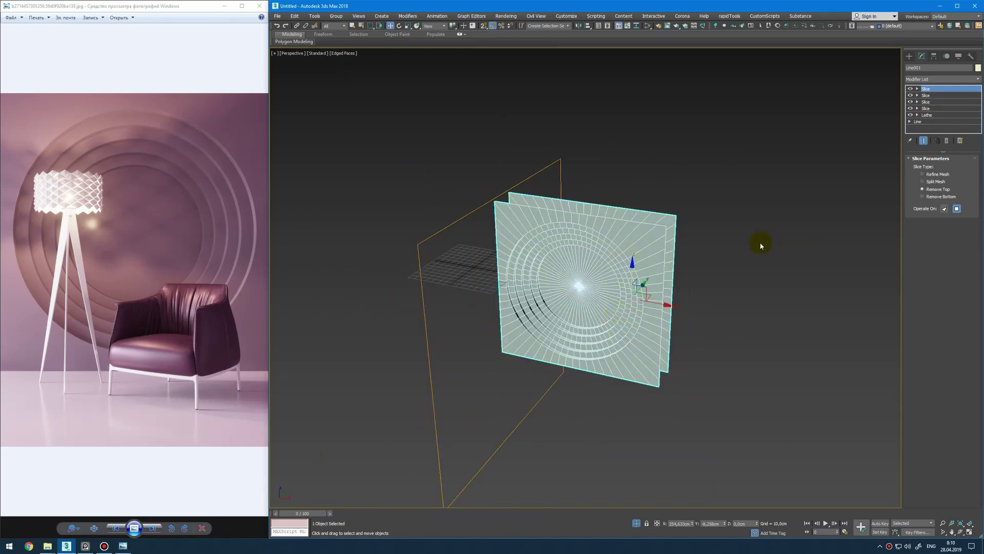
Exit isolation and move the circular niche wall along its depth axis, clear of the green planes
left_click(978, 79)
left_click(978, 79)
middle_click_drag(803, 217, 786, 215)
left_click(635, 522)
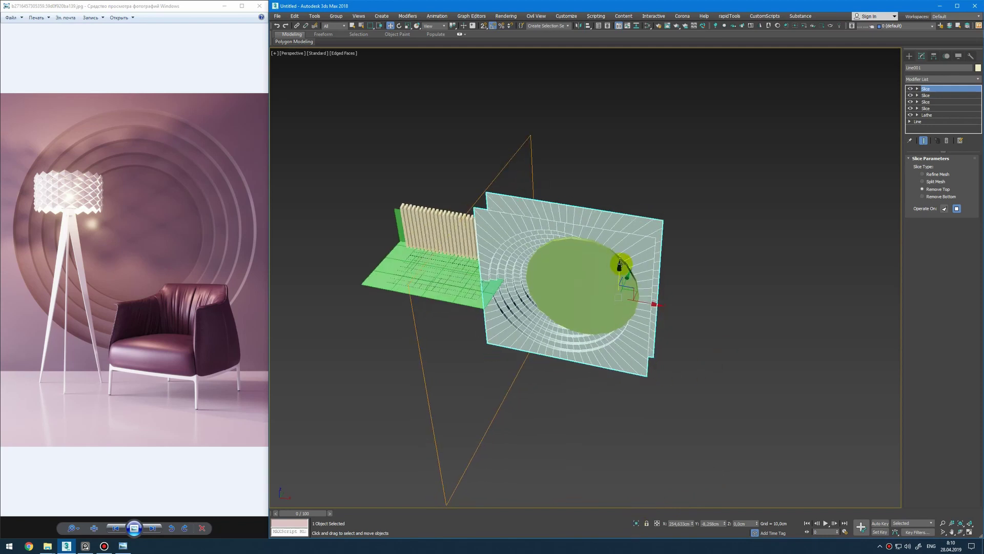
middle_click_drag(622, 263, 624, 308, "alt")
left_click(601, 298)
left_click_drag(624, 294, 562, 378)
middle_click_drag(562, 378, 573, 331, "alt")
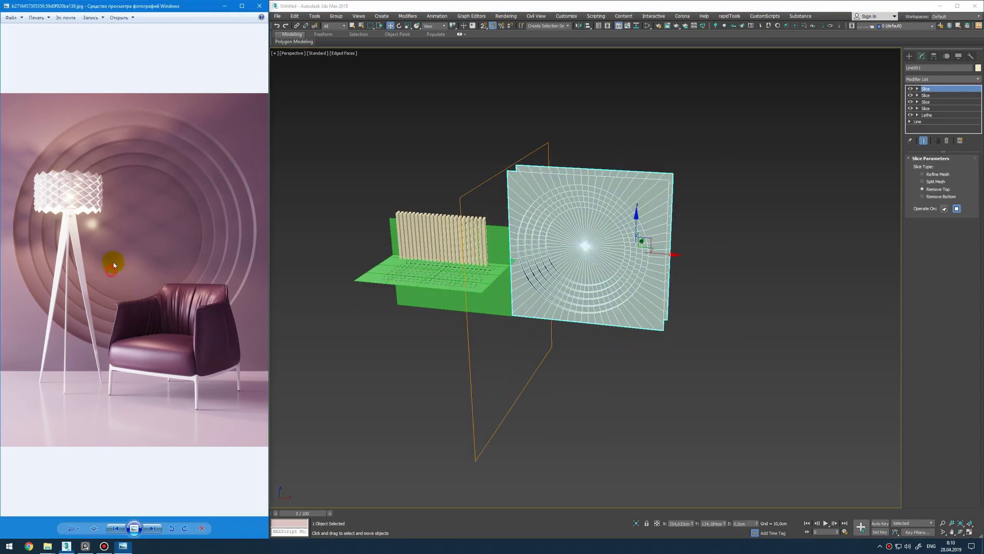
Try a large horizontal floor plane cutting across the middle of the circular niche wall
scroll(114, 259, "down", 2)
middle_click_drag(670, 294, 644, 242, "alt")
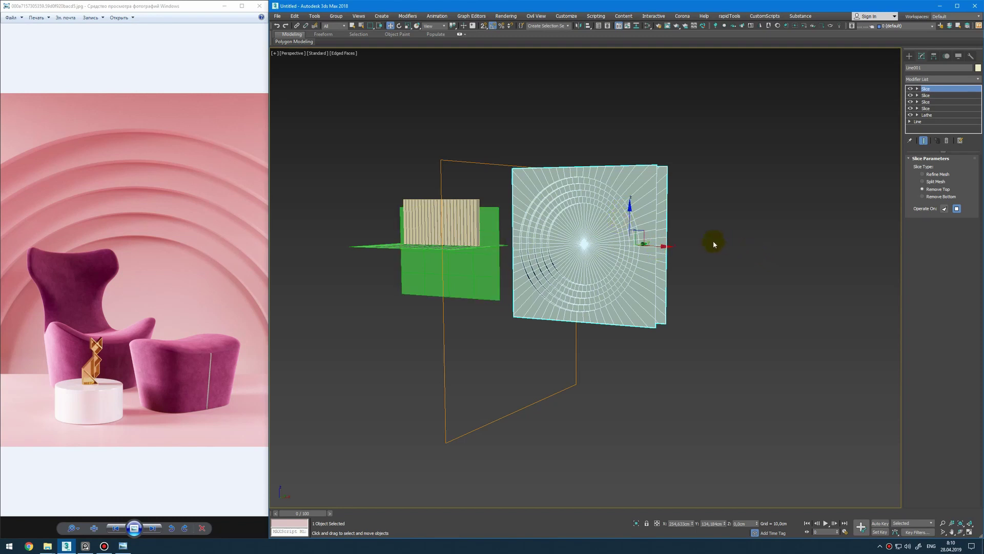
middle_click_drag(634, 262, 718, 275, "alt")
right_click(728, 267)
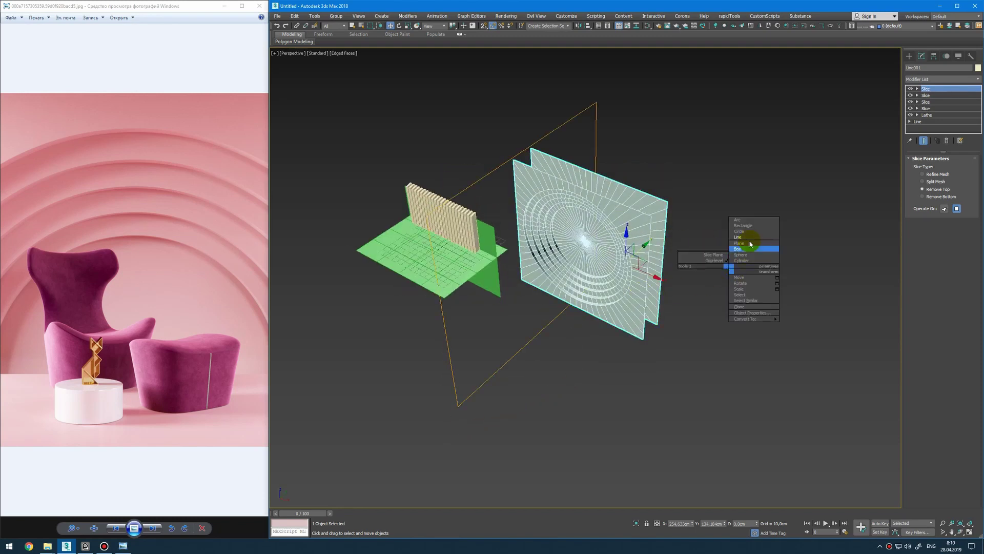
left_click(749, 243)
mouse_move(501, 213)
left_mouse_down()
mouse_move(739, 435)
mouse_move(589, 500)
left_mouse_up()
right_click(666, 306)
mouse_move(666, 307)
middle_mouse_down("alt")
mouse_move(583, 320)
mouse_move(631, 312)
mouse_move(583, 281)
mouse_move(528, 293)
middle_mouse_up("alt")
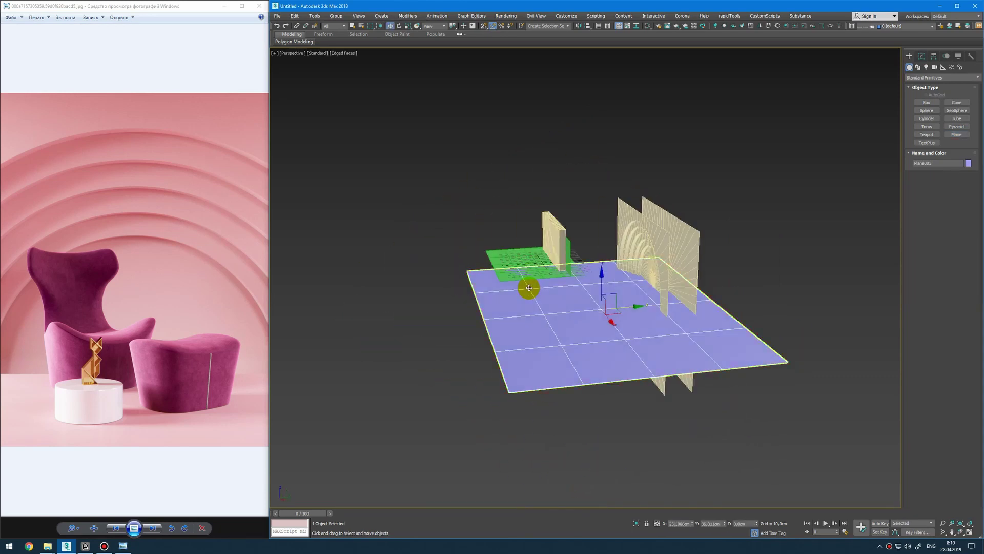
key("Delete")
Switch to the photo viewer and browse to the lilac reference photo with the arched niche
left_click(186, 240)
key("Right")
key("Right")
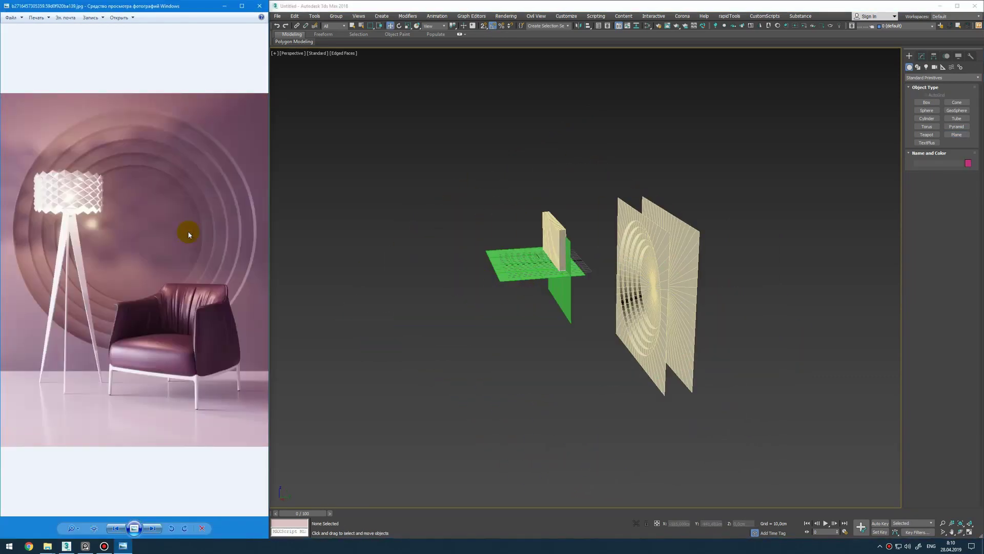
key("Right")
In the Front view, draw a wall rectangle about 127 by 152 cm and an overlapping niche rectangle about 113 by 43 cm
middle_click_drag(589, 287, 544, 279, "alt")
key("alt+w")
middle_click(776, 156)
key("alt+w")
key("z")
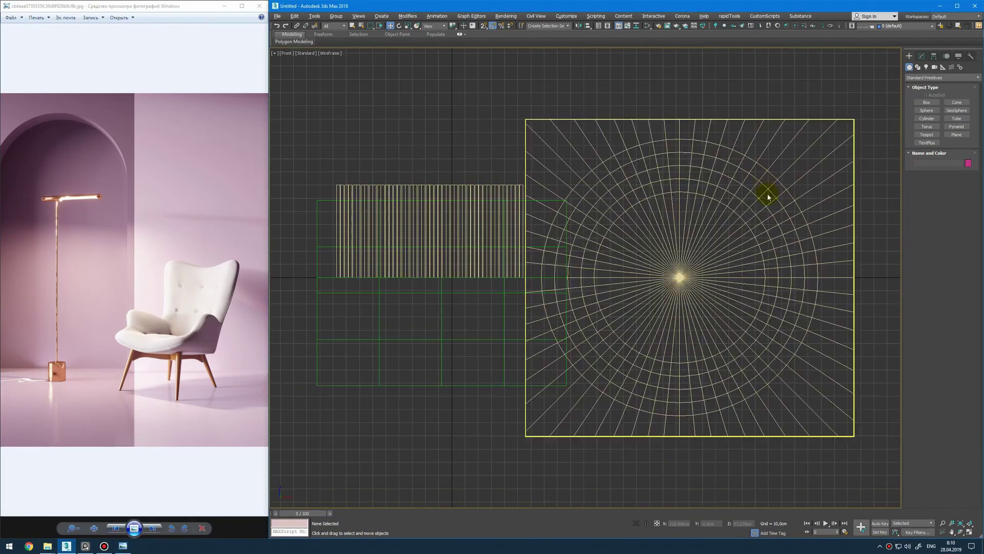
middle_click_drag(768, 196, 521, 183)
right_click(686, 229)
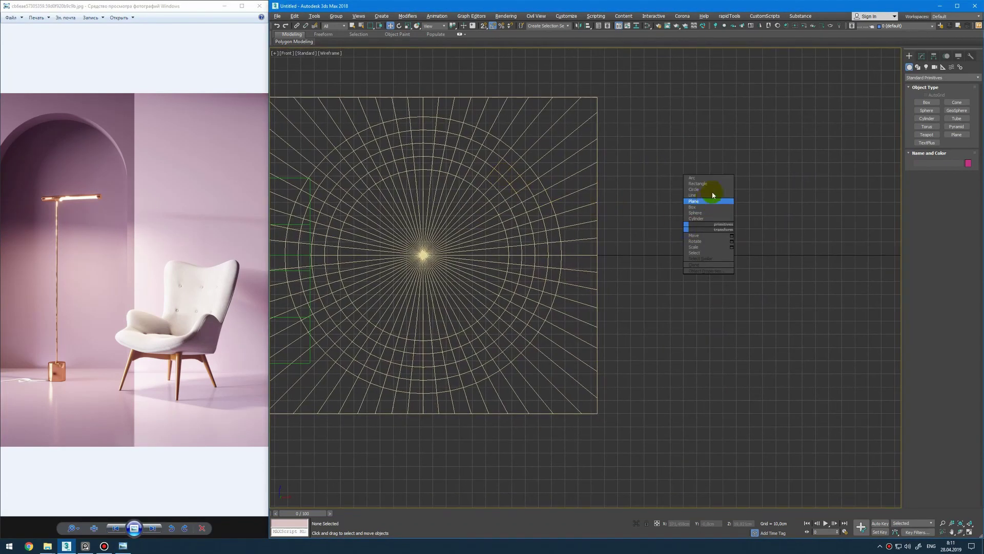
left_click(719, 182)
left_click_drag(661, 95, 860, 261)
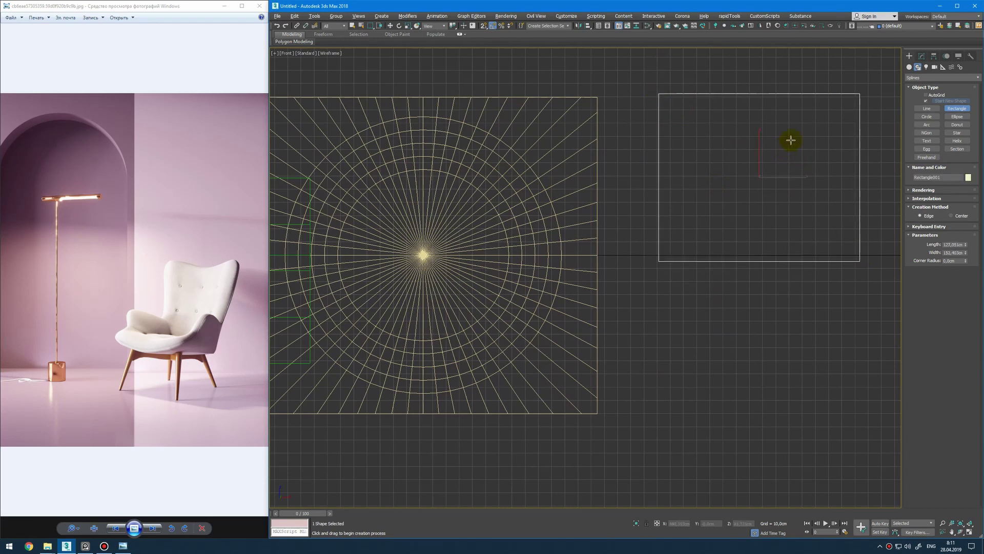
left_click_drag(791, 140, 849, 288)
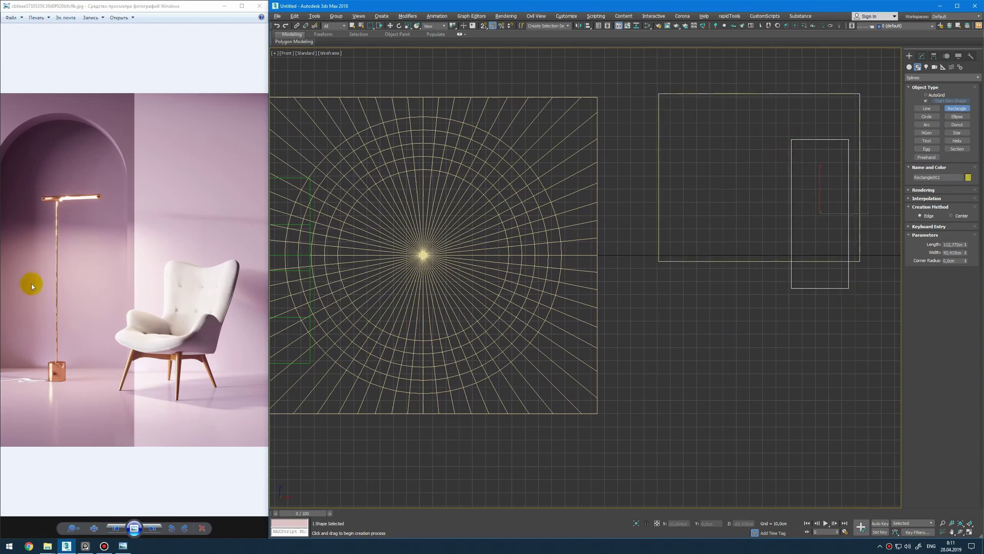
middle_click_drag(677, 271, 589, 338)
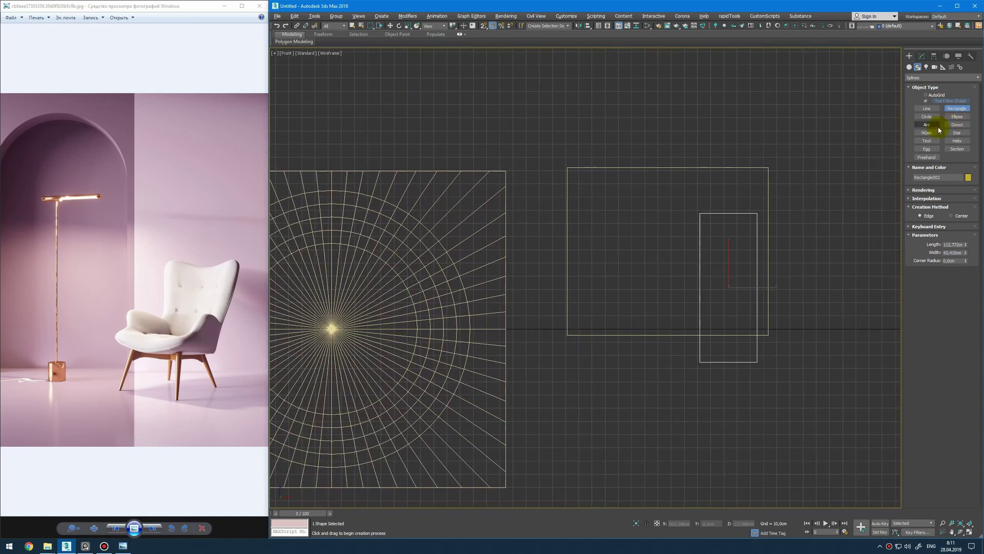
Draw a near-semicircular arc of about 22 cm radius between the niche rectangle's two upper corners
left_click(927, 124)
left_click_drag(700, 213, 748, 214)
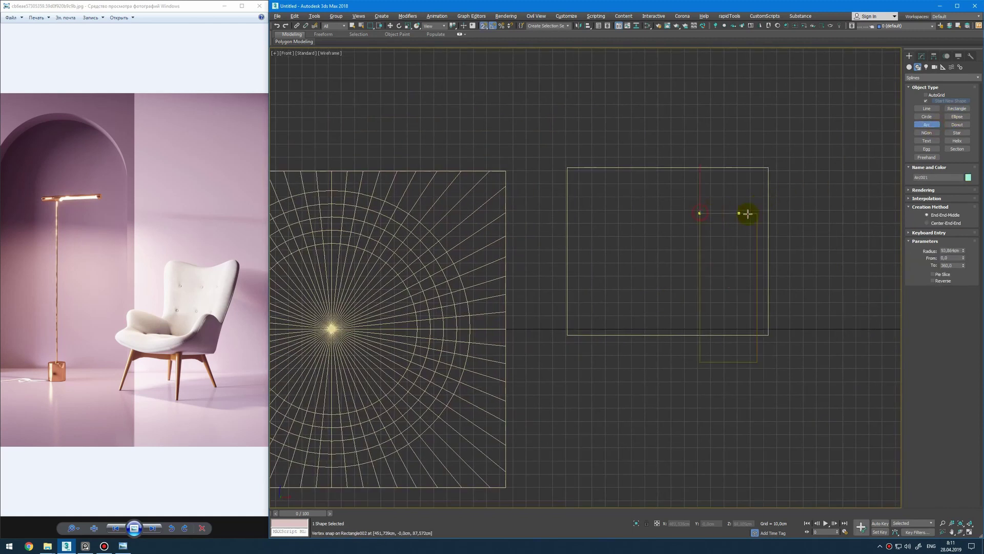
scroll(738, 193, "up", 3)
left_click(733, 183)
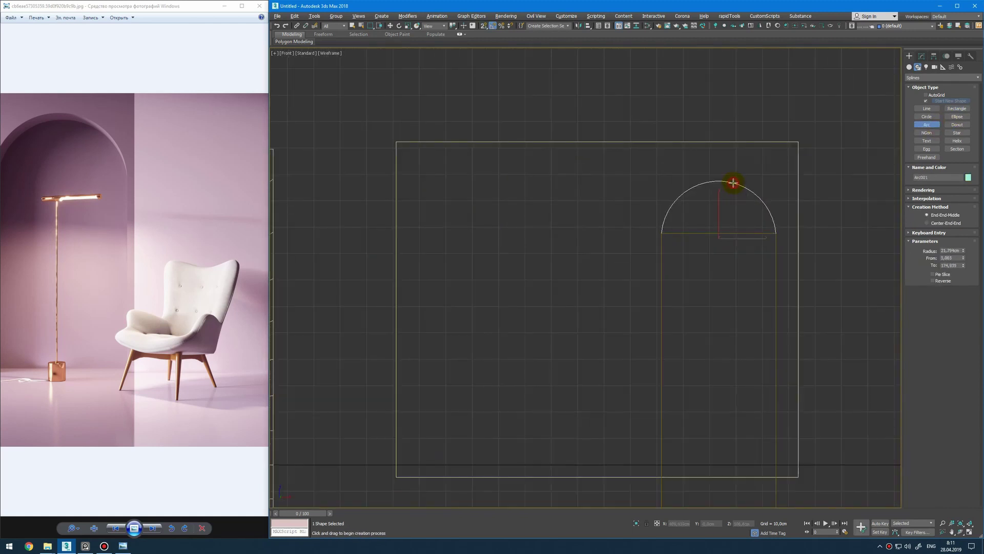
right_click(736, 232)
scroll(720, 272, "down", 2)
middle_click_drag(720, 273, 706, 258)
Select the wall rectangle, niche rectangle and arc, and convert all three to editable splines
left_click(586, 402)
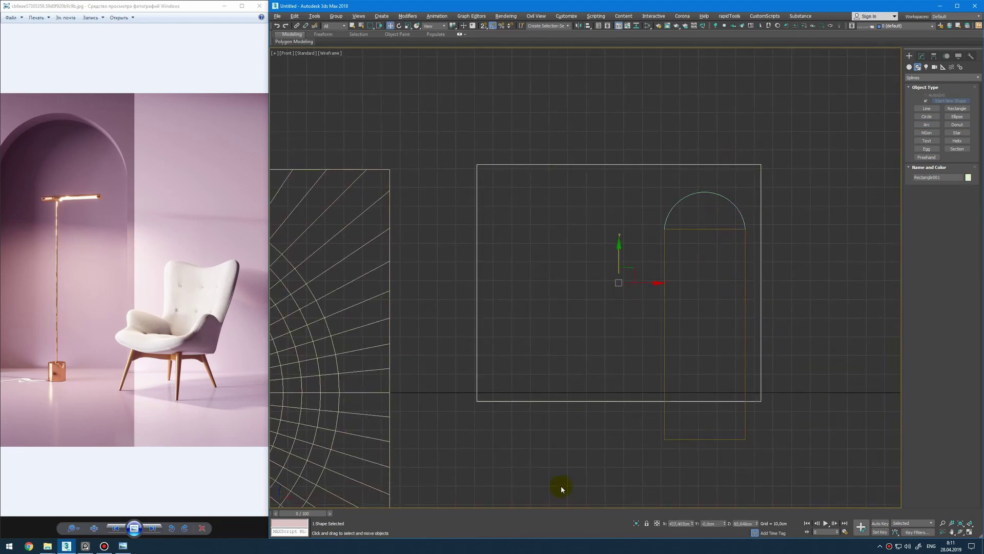
left_click_drag(606, 451, 587, 465)
right_click(623, 330)
mouse_move(684, 407)
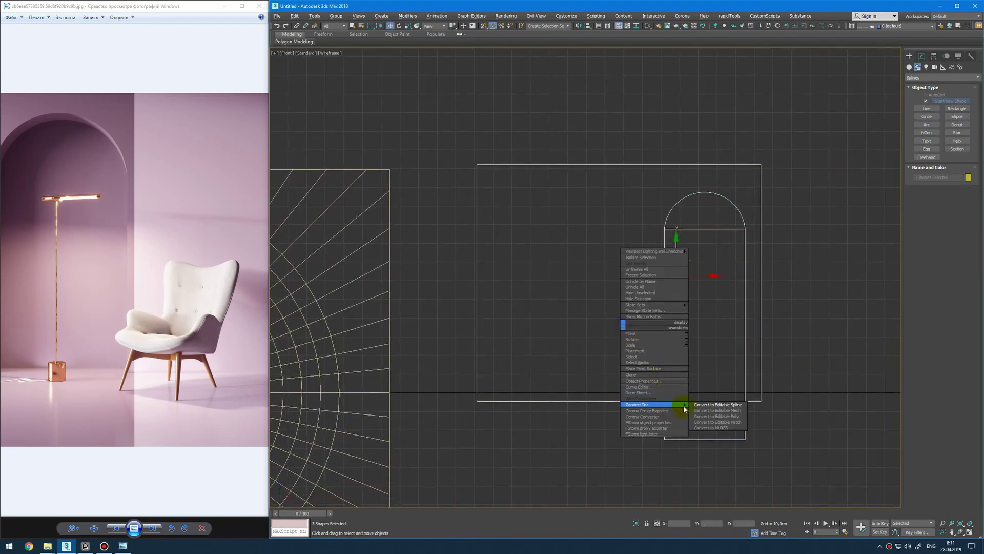
left_click(729, 406)
left_click(910, 57)
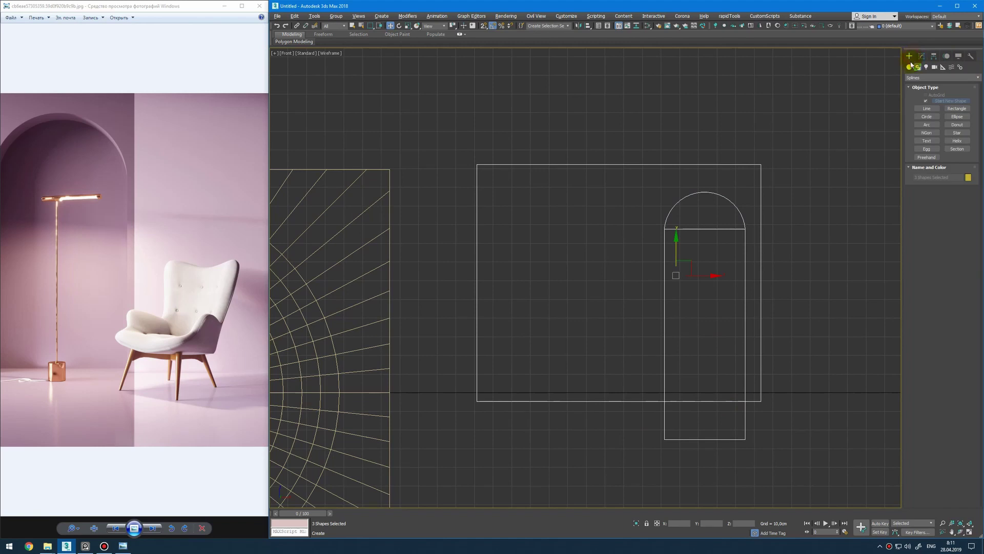
Attach the niche rectangle and the arc to the wall rectangle so all three form one editable spline
left_click(922, 56)
left_click(840, 187)
left_click(749, 165)
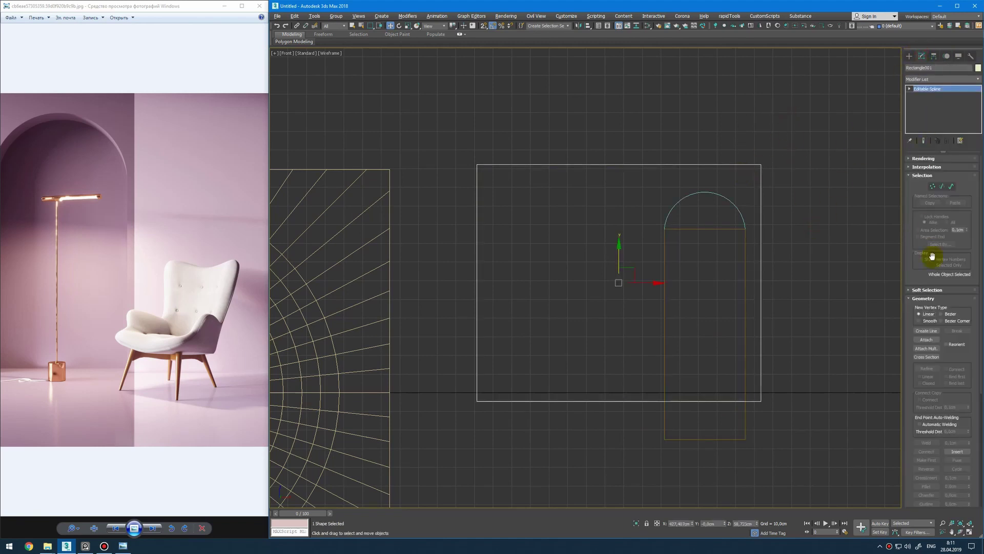
left_click(927, 339)
left_click(664, 294)
left_click(681, 201)
right_click(708, 294)
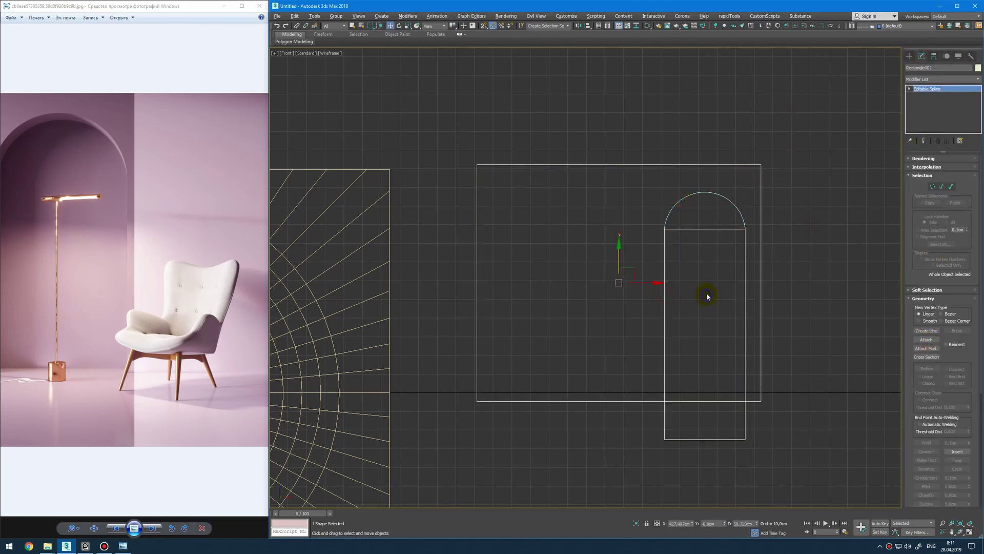
Delete the niche rectangle's horizontal segments, and trim its protruding legs and the wall's base line across the opening
key("3")
key("2")
left_click_drag(719, 213, 704, 243)
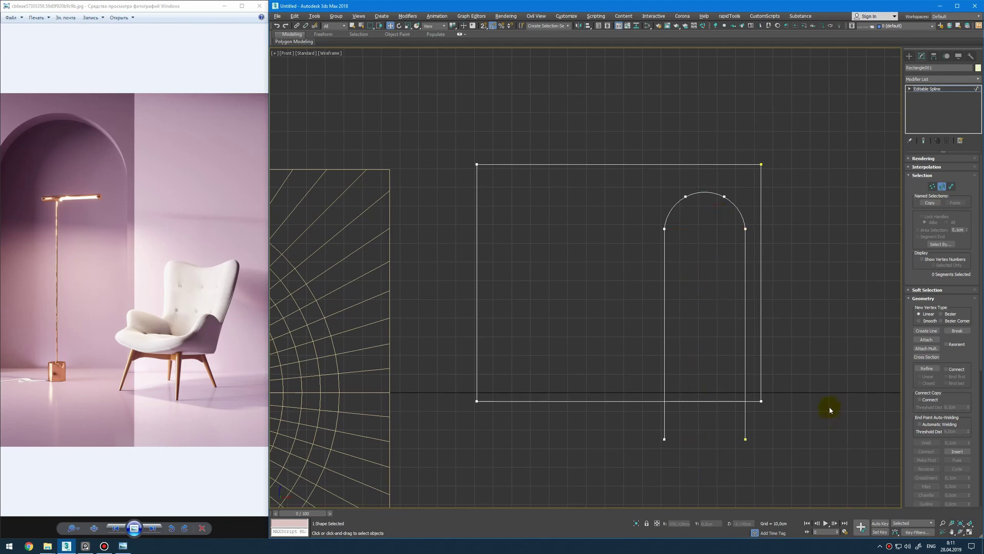
left_click_drag(976, 354, 980, 206)
left_click(924, 391)
left_click(927, 398)
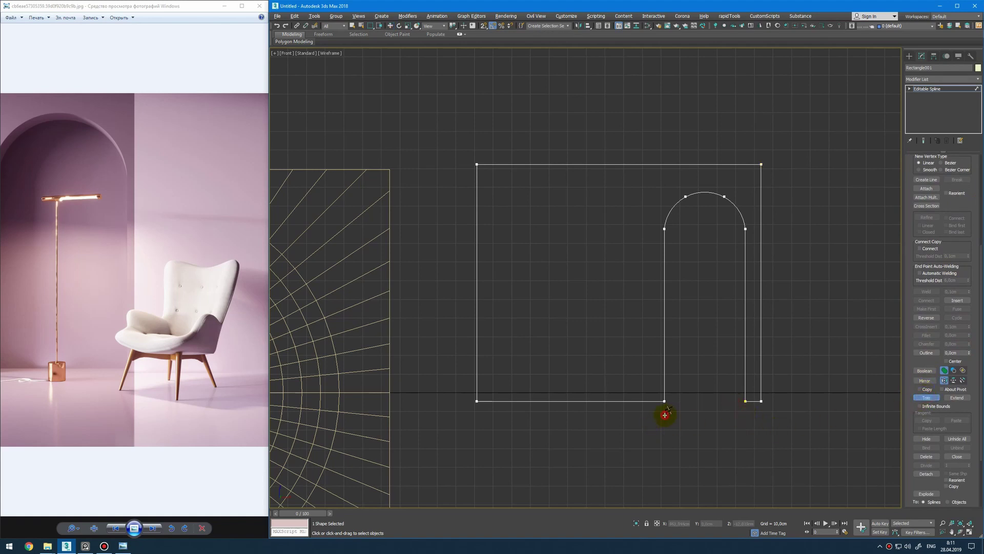
Test whether the niche's lower corner vertices are joined by pulling one sideways, and undo the move
key("1")
left_click_drag(694, 380, 629, 446)
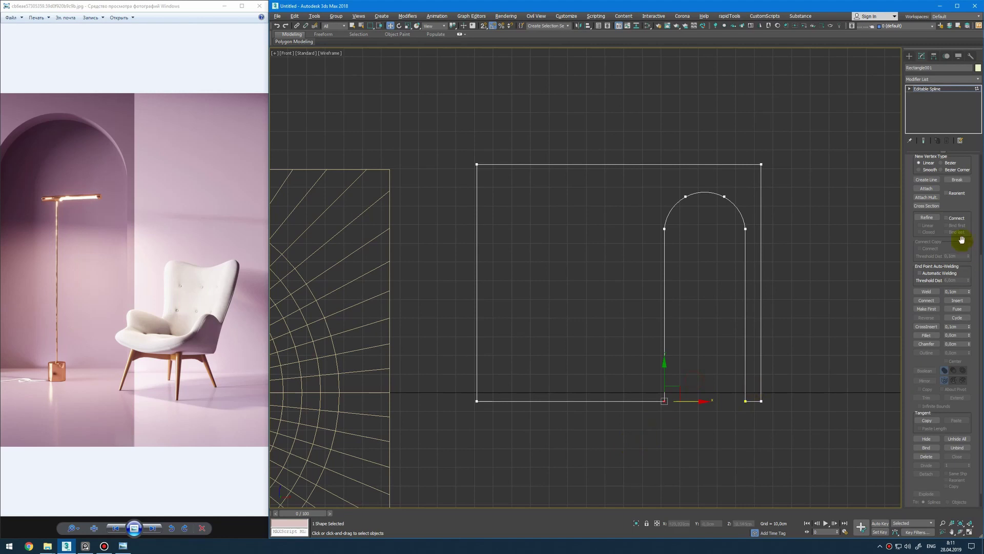
left_click_drag(967, 208, 955, 296)
left_click(664, 402)
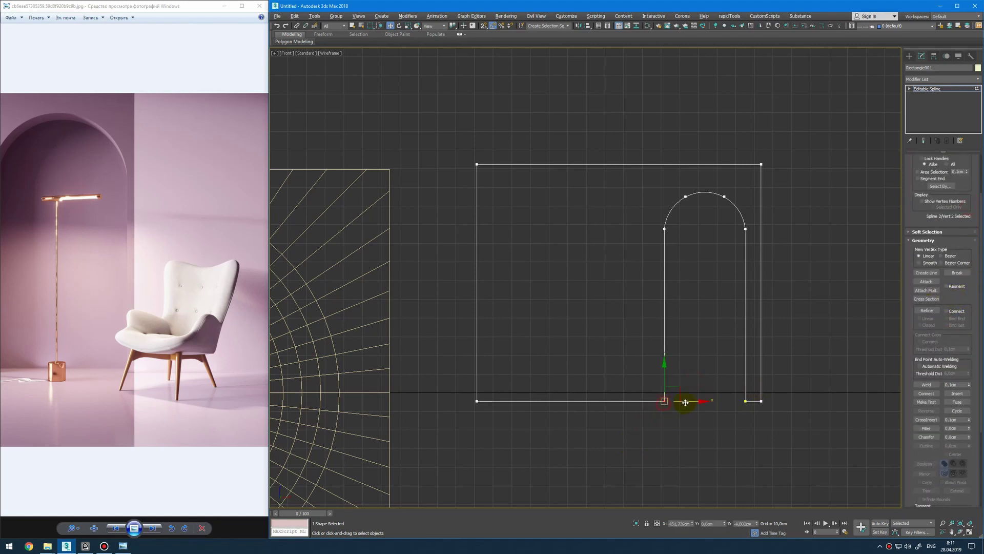
left_click_drag(684, 402, 729, 429)
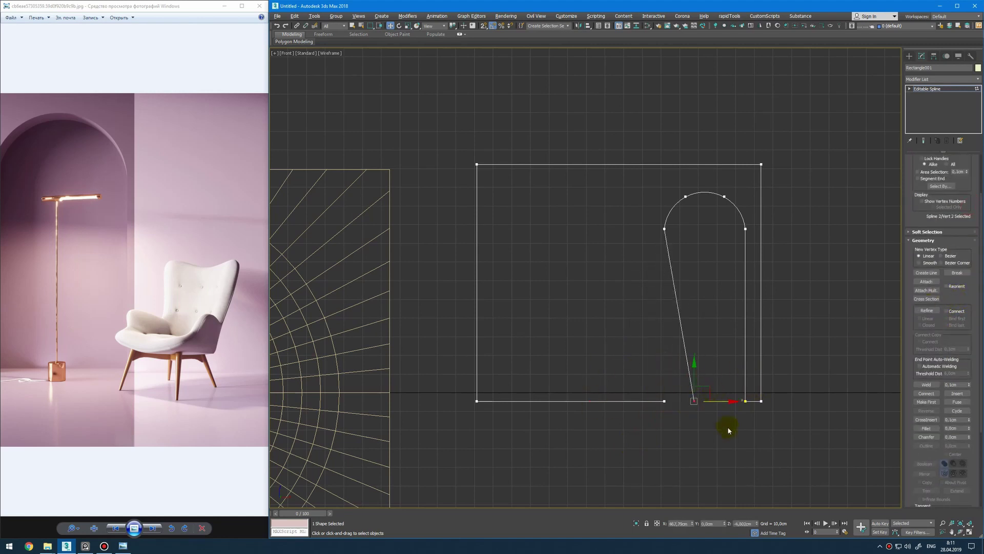
key("ctrl+z")
Select all vertices of the wall outline and weld them with a 0.1 cm threshold
key("1")
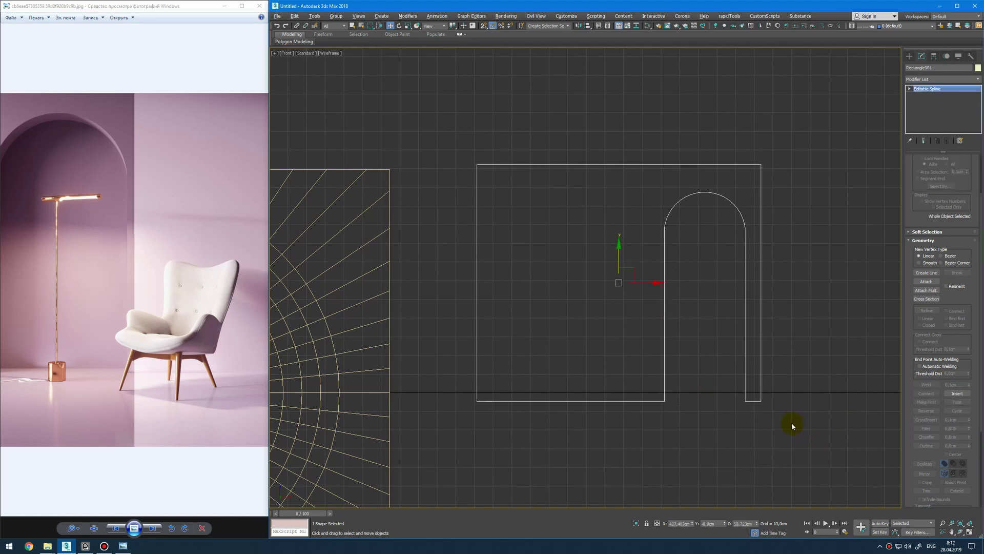
key("1")
key("ctrl+a")
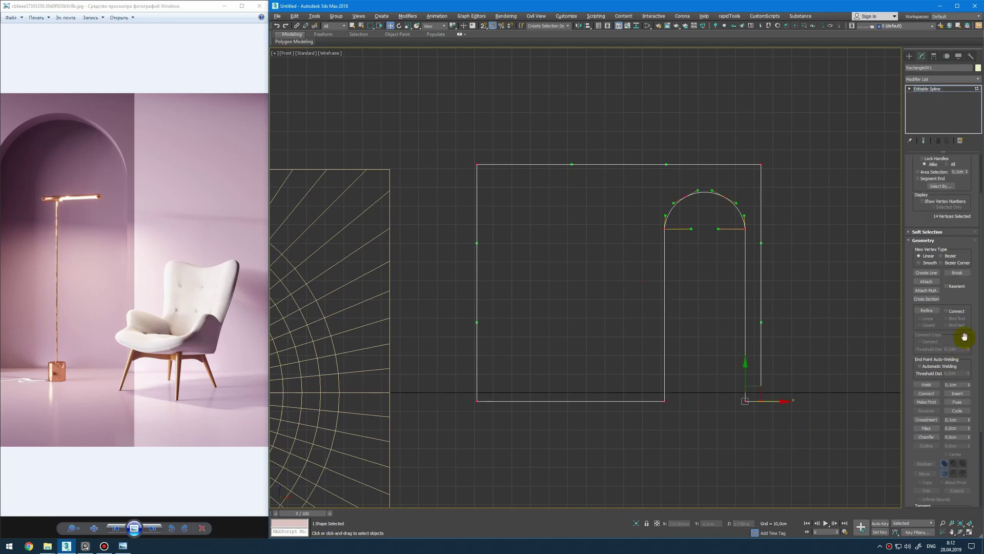
left_click(927, 385)
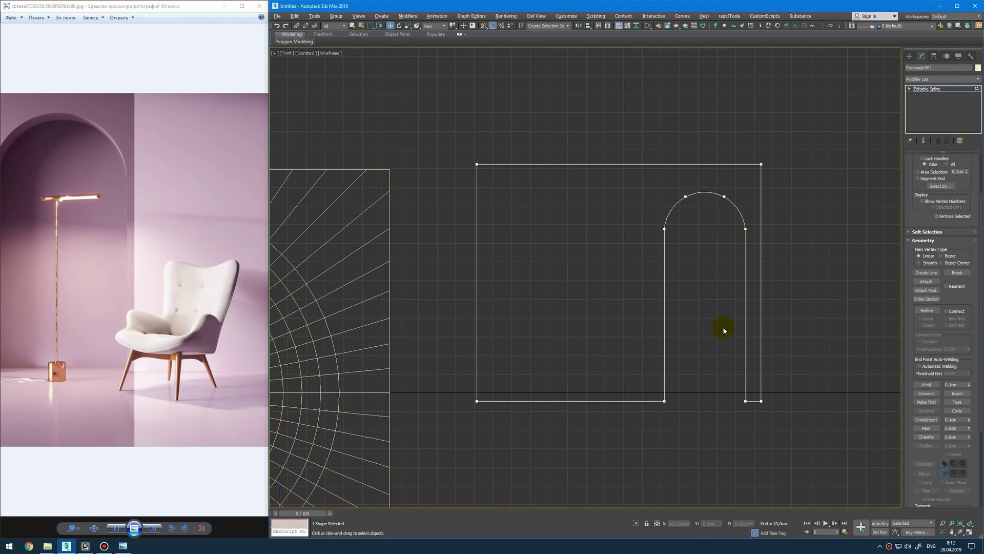
Extrude the welded outline into a solid wall with an arched opening and view it in Perspective without edged faces
key("alt+w")
middle_click(766, 415)
key("alt+w")
scroll(719, 382, "up", 3)
middle_click_drag(718, 382, 747, 383, "alt")
key("1")
middle_click_drag(720, 293, 622, 264)
mouse_move(621, 264)
middle_mouse_down("alt")
mouse_move(633, 287)
mouse_move(600, 242)
mouse_move(620, 256)
mouse_move(592, 250)
mouse_move(610, 280)
mouse_move(567, 220)
mouse_move(547, 229)
middle_mouse_up("alt")
left_click(974, 80)
type("ex")
left_click(944, 85)
left_click(580, 250)
key("F4")
scroll(574, 237, "up", 2)
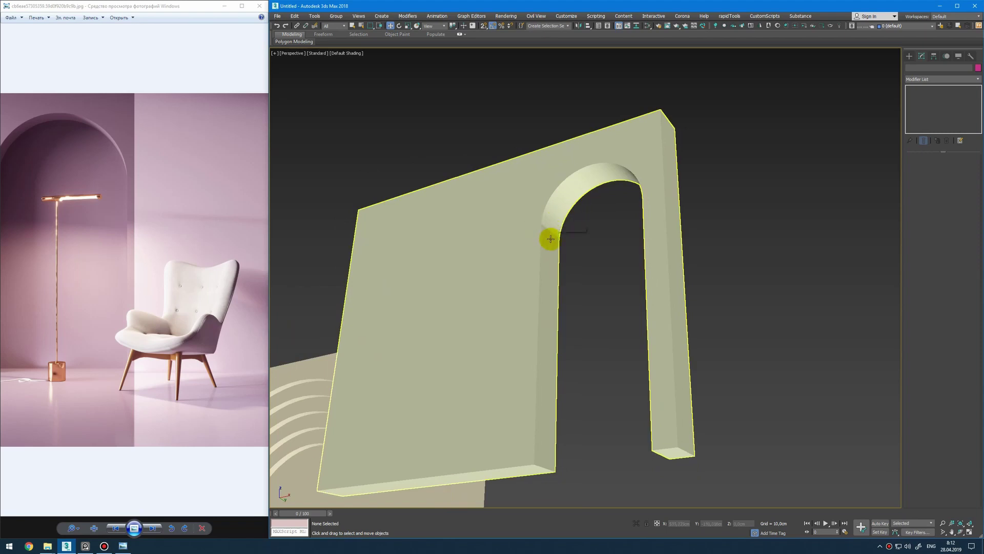
left_click(670, 237)
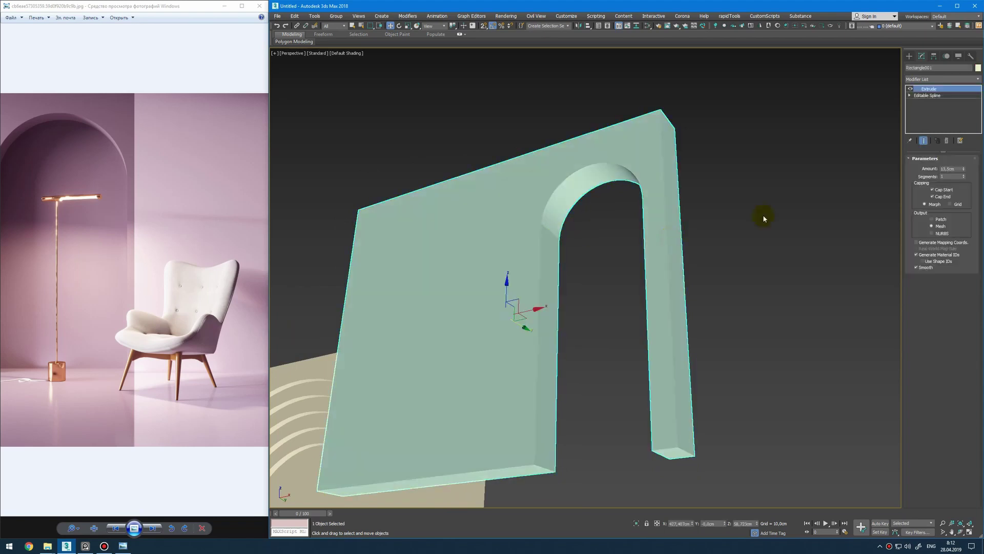
In the base spline, fillet the two vertices where the arch meets the straight niche sides for a smooth transition
left_click(927, 97)
key("alt+w")
middle_click(682, 197)
key("alt+w")
key("1")
left_click_drag(639, 221, 758, 261)
scroll(754, 220, "up", 4)
scroll(912, 407, "down", 3)
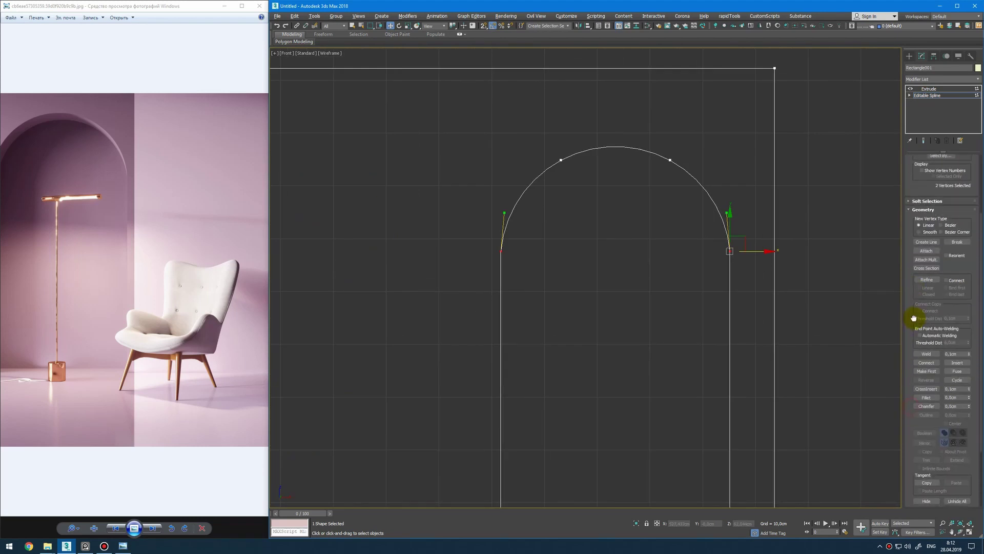
left_click(936, 397)
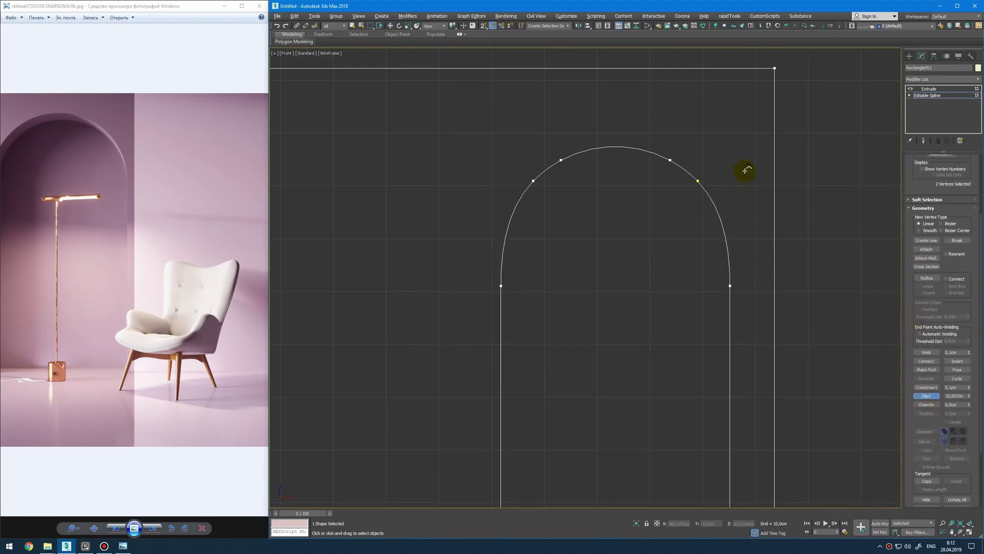
left_click_drag(745, 171, 727, 216)
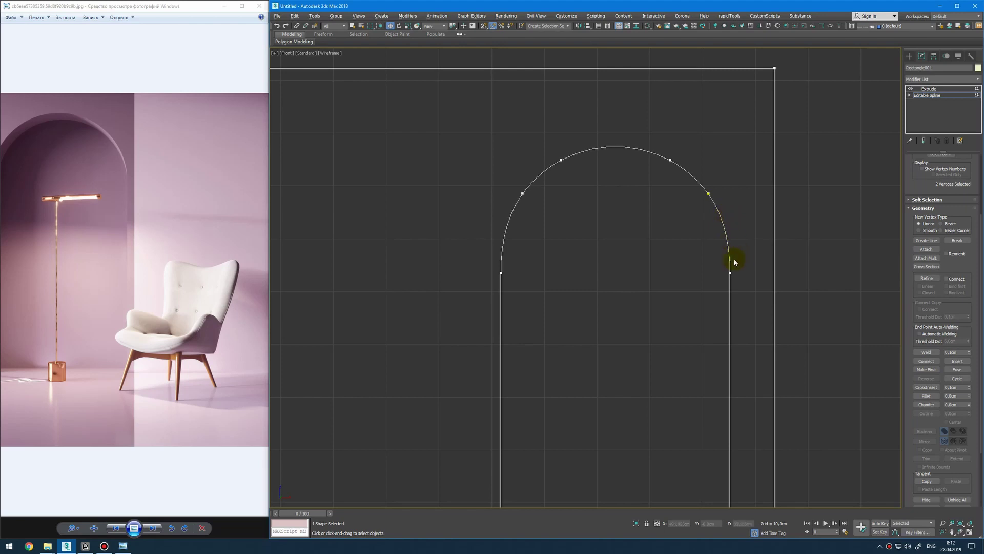
key("1")
Return to the Extrude level in the Perspective view and inspect the smoothed arch from several angles
key("alt+w")
middle_click(769, 390)
key("alt+w")
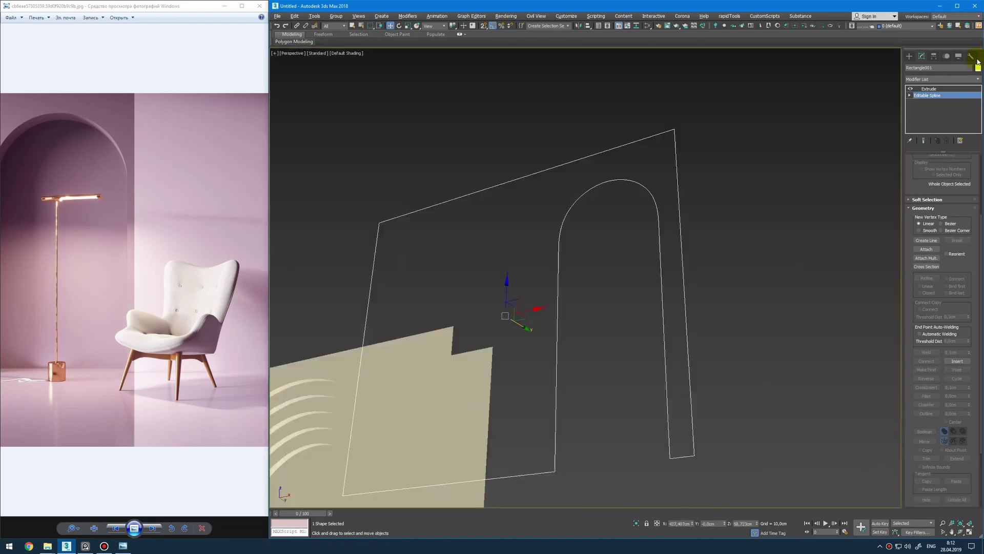
left_click(929, 89)
middle_click_drag(730, 191, 543, 294, "alt")
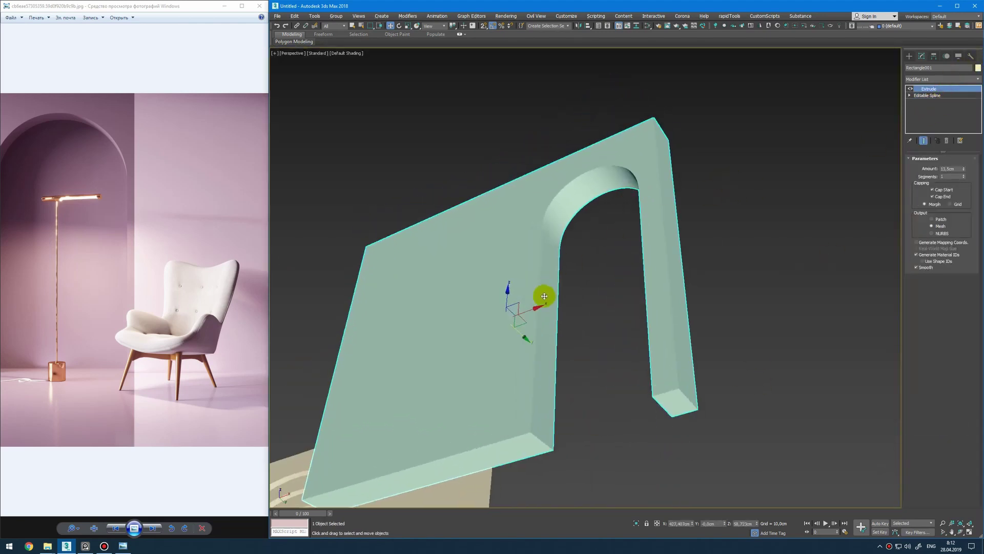
middle_click_drag(604, 209, 618, 250, "alt")
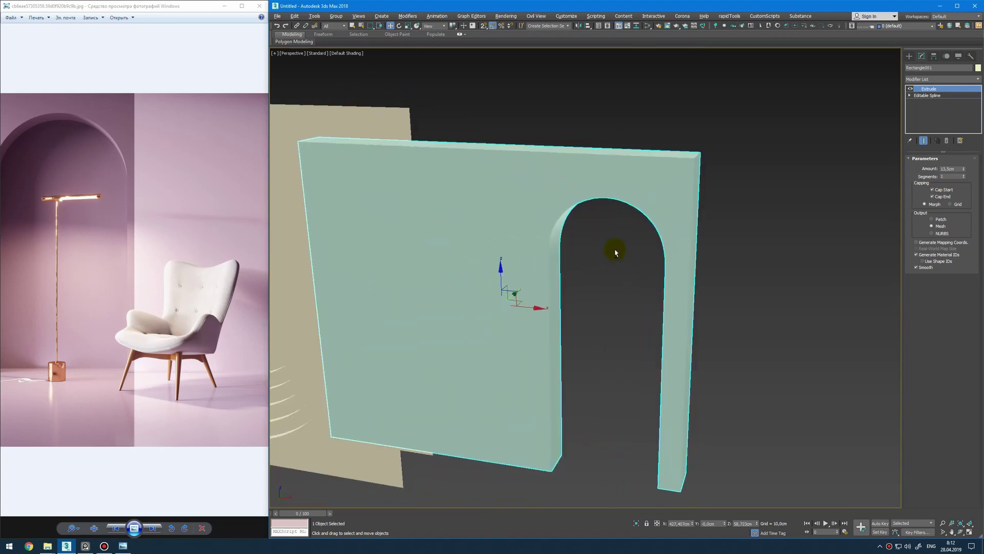
left_click(144, 220)
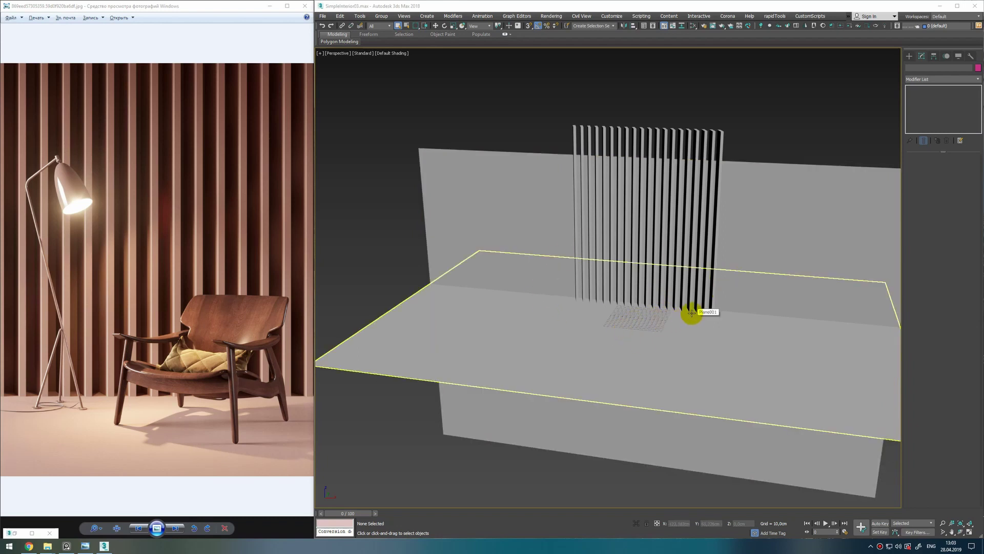
Open the Slate Material Editor for the slatted wall scene
middle_click_drag(691, 313, 661, 364, "alt")
key("m")
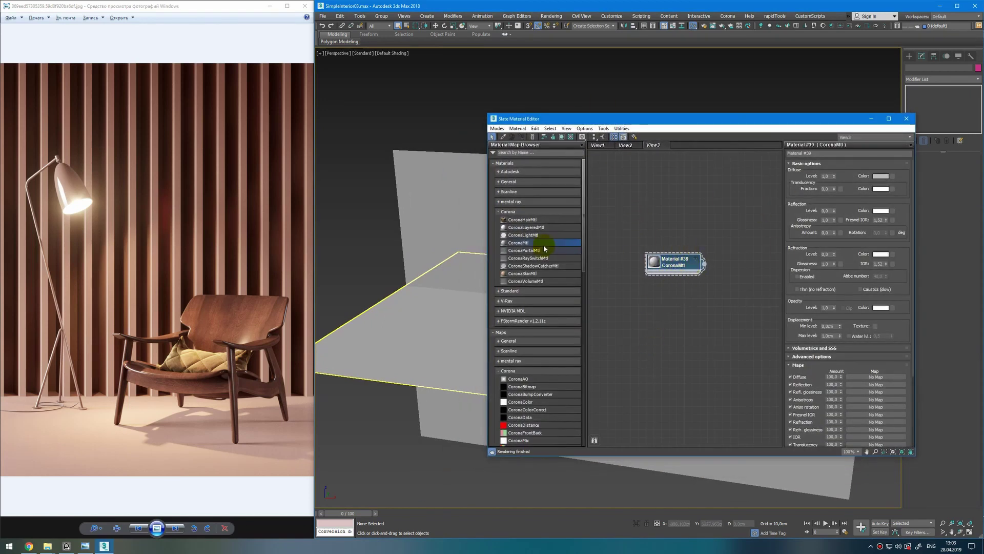
left_click_drag(545, 247, 679, 218)
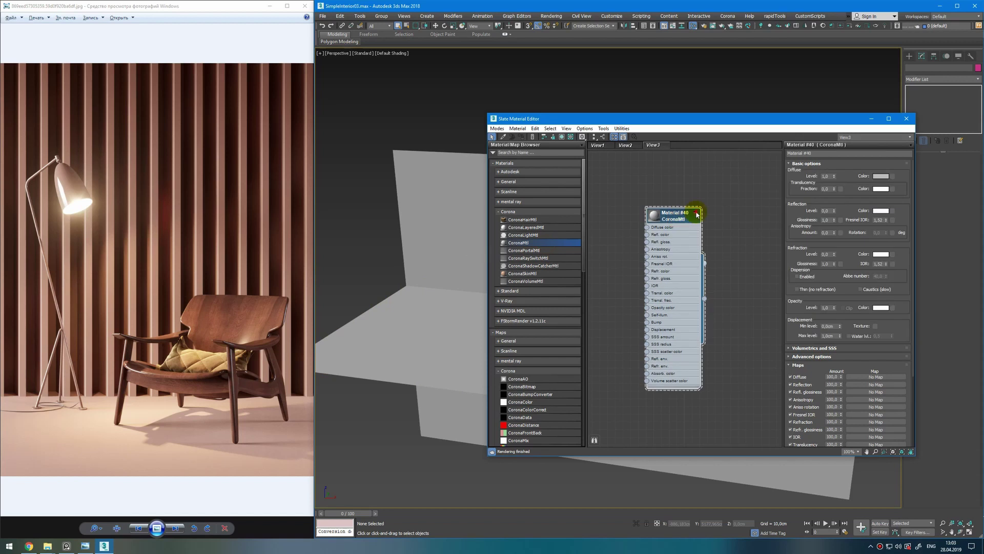
left_click(697, 215)
key("Delete")
Select every object in the scene, assign the existing CoronaMtl Material #39 to them, and minimise the material editor
left_click(480, 199)
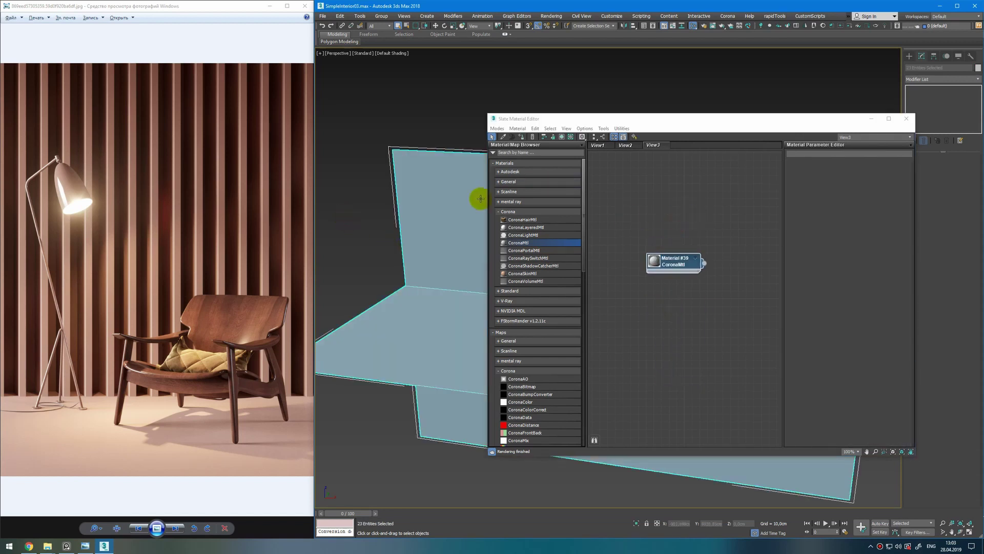
middle_click_drag(481, 199, 358, 211)
mouse_move(429, 244)
middle_mouse_down("alt")
mouse_move(452, 244)
mouse_move(429, 250)
middle_mouse_up("alt")
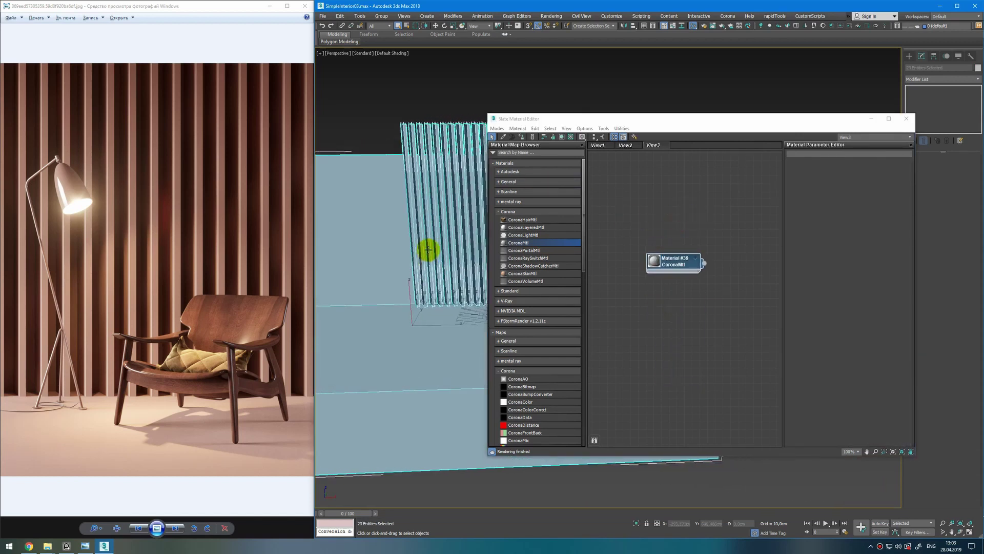
left_click(521, 139)
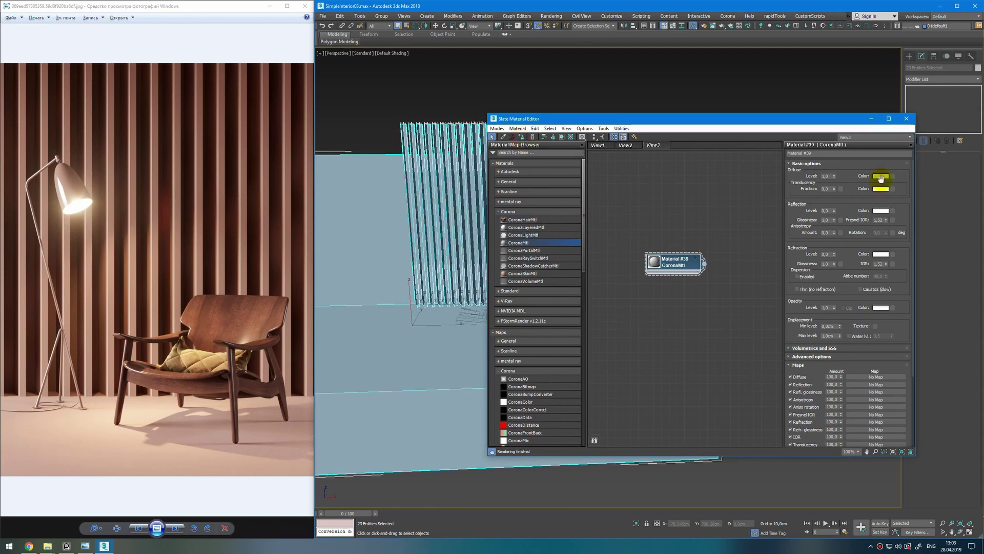
left_click(715, 236)
left_click(872, 119)
left_click(674, 89)
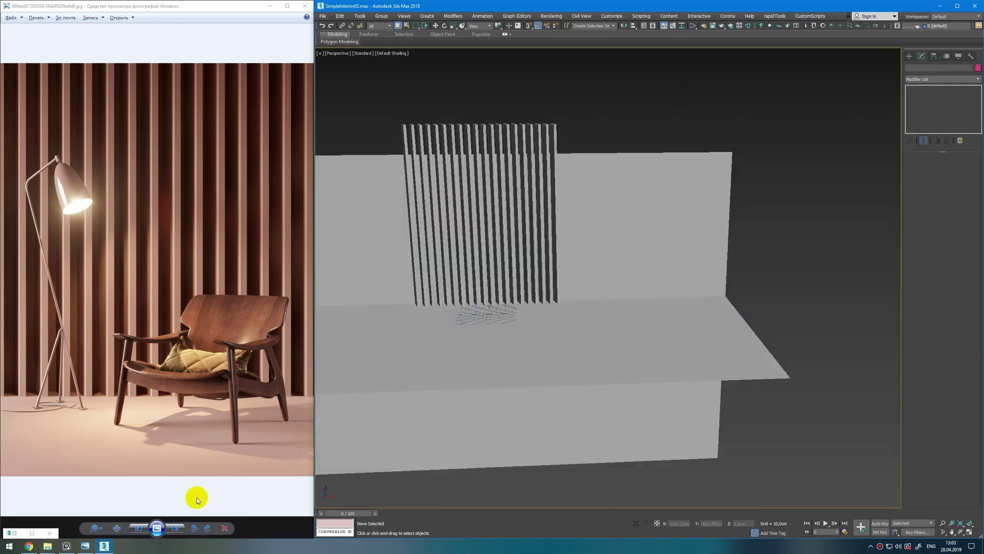
Merge the CHAIR_CH28T chair model from its downloads folder in File Explorer into the slatted wall scene
left_click(48, 546)
left_click_drag(378, 64, 870, 274)
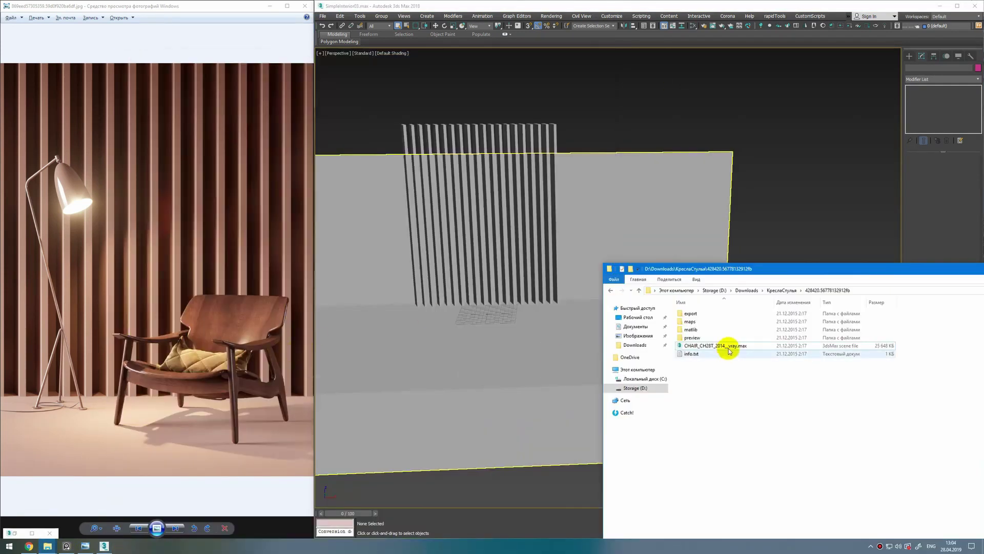
left_click_drag(731, 348, 485, 335)
left_click(516, 340)
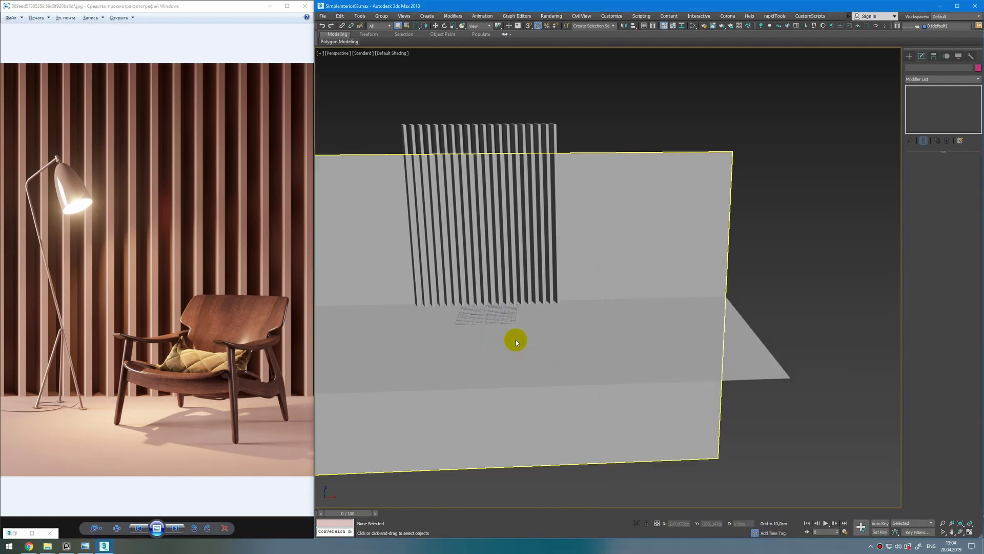
left_click(499, 328)
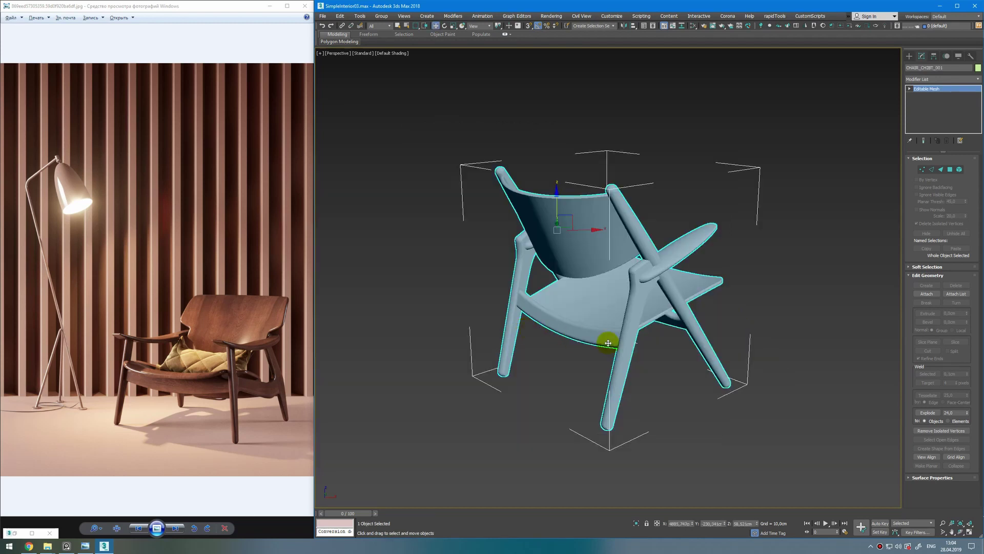
Switch to the four-view layout and, in the Top view, move the distant chair in front of the vertical slats
middle_click_drag(651, 345, 590, 341, "alt")
scroll(589, 340, "down", 5)
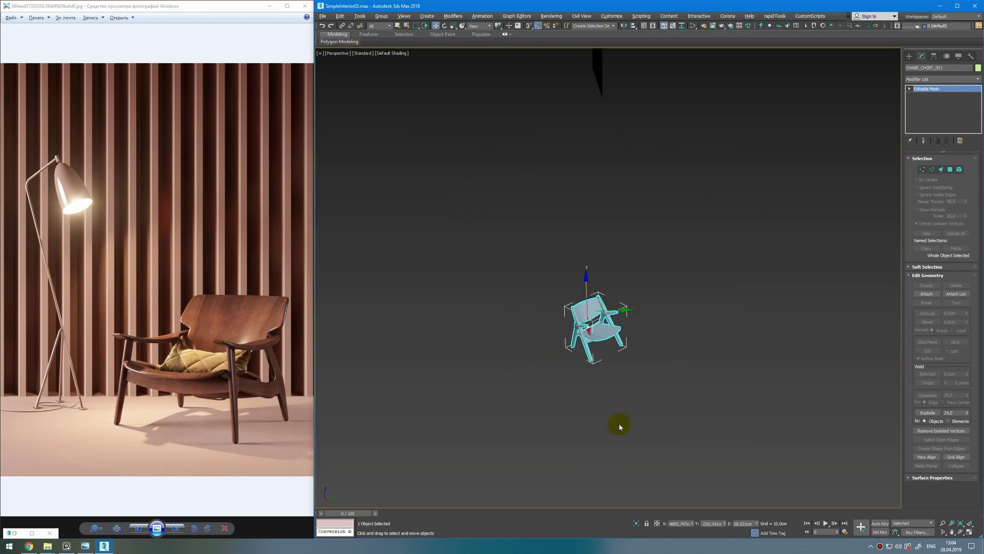
key("alt+w")
middle_click_drag(466, 176, 441, 183)
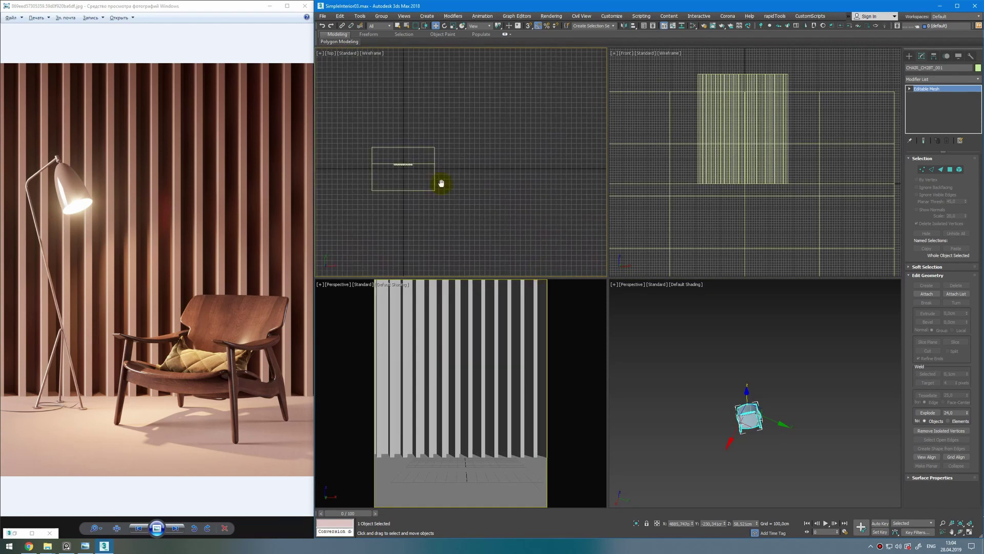
middle_click_drag(502, 198, 404, 195)
left_click_drag(564, 168, 345, 164)
middle_click_drag(345, 165, 429, 180)
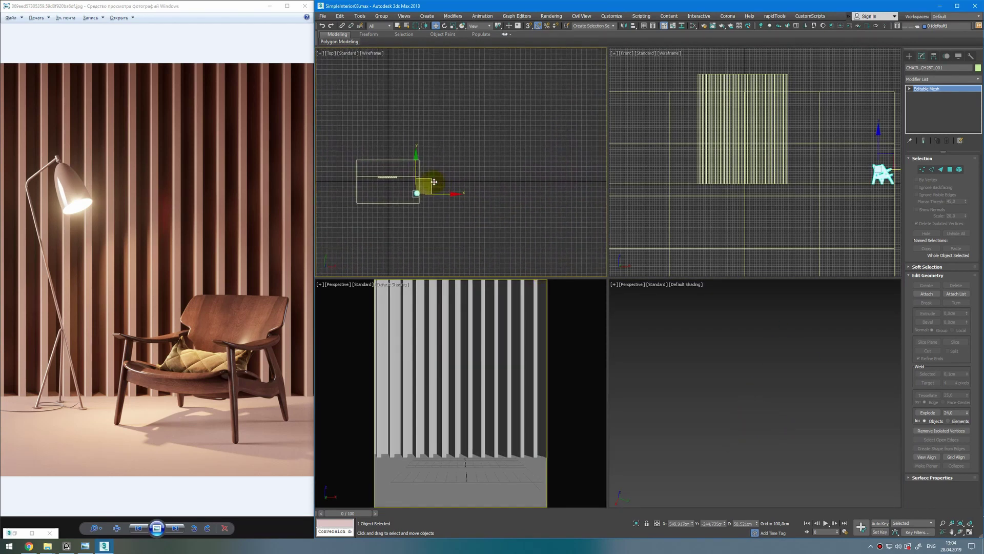
mouse_move(435, 180)
left_mouse_down()
mouse_move(397, 173)
mouse_move(416, 176)
left_mouse_up()
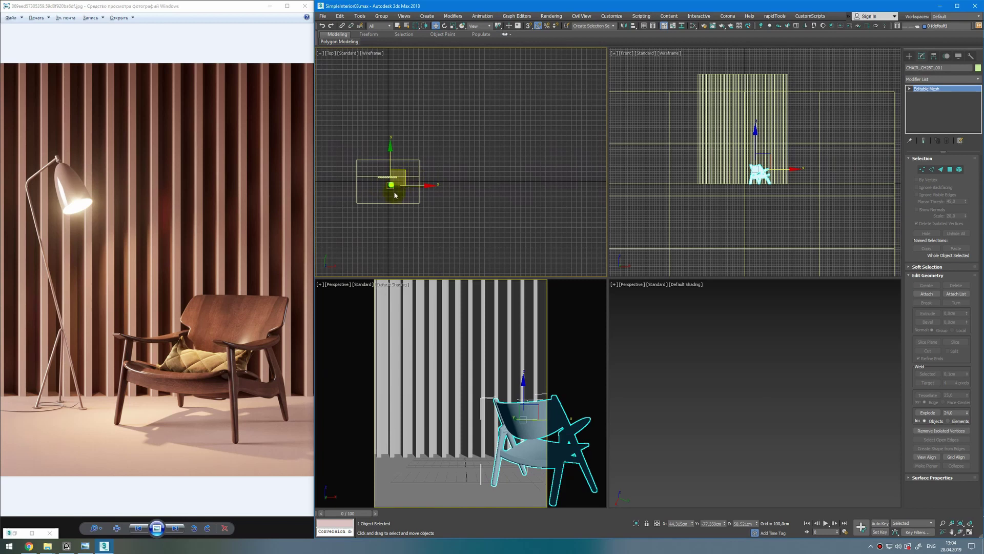
Refine the chair's position in the Top view, shifting it slightly towards negative X and closer to the slats
scroll(400, 179, "up", 5)
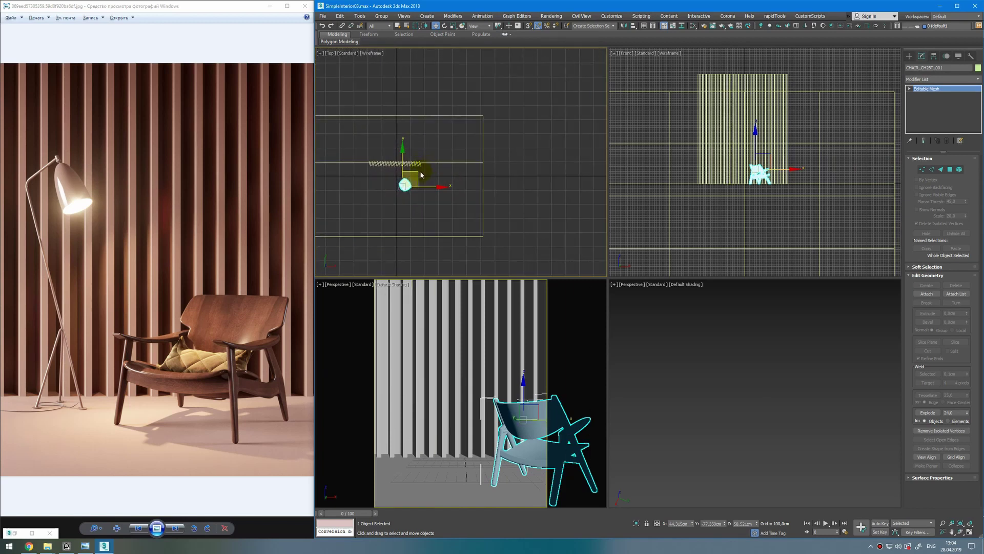
left_click_drag(421, 175, 416, 168)
scroll(538, 354, "up", 3)
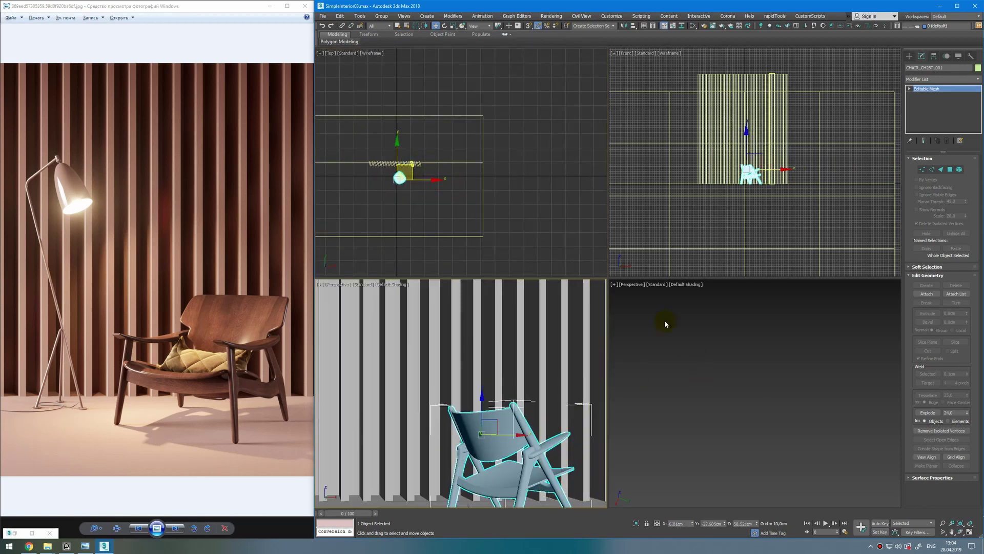
middle_click_drag(436, 174, 463, 161)
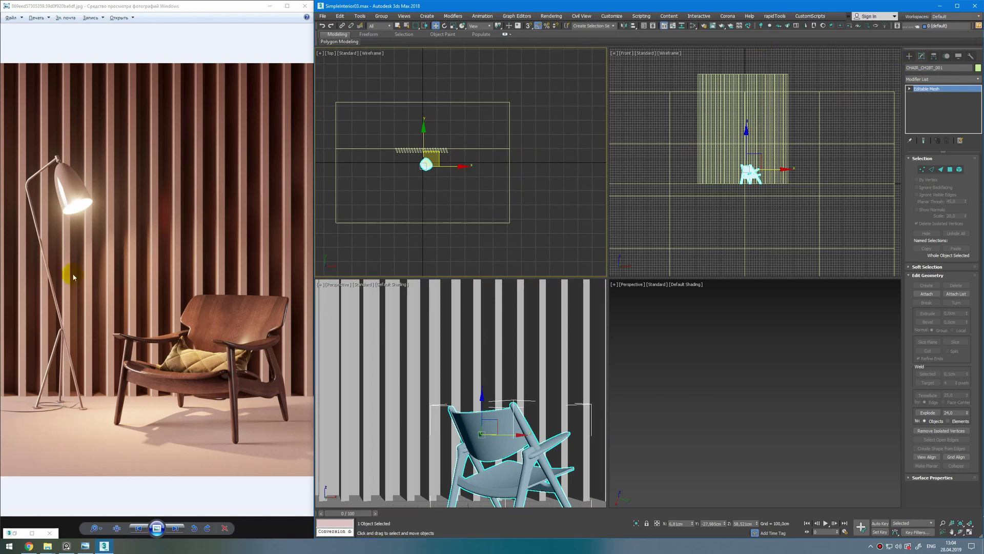
Create a Corona camera about 930 cm long in the Top view, aimed straight at the slats, with camera and target at X 0
left_click(779, 26)
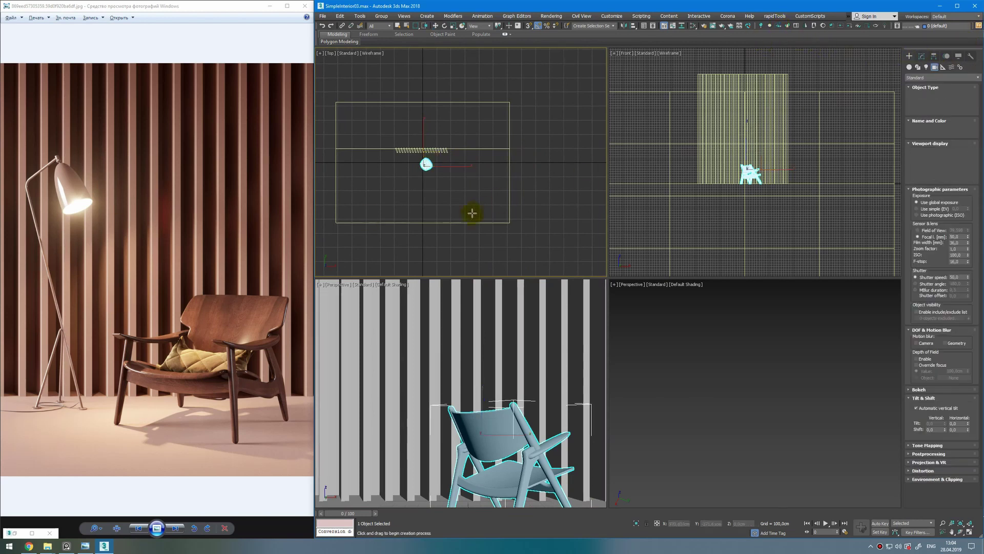
middle_click_drag(470, 211, 498, 141)
left_click_drag(451, 244, 450, 110)
right_click(694, 508)
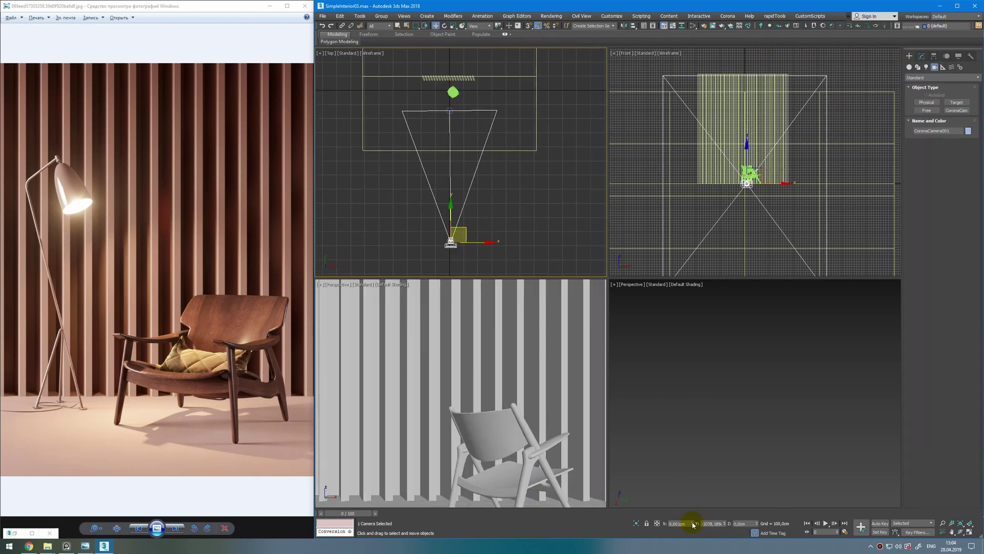
right_click(692, 524)
left_click(450, 111)
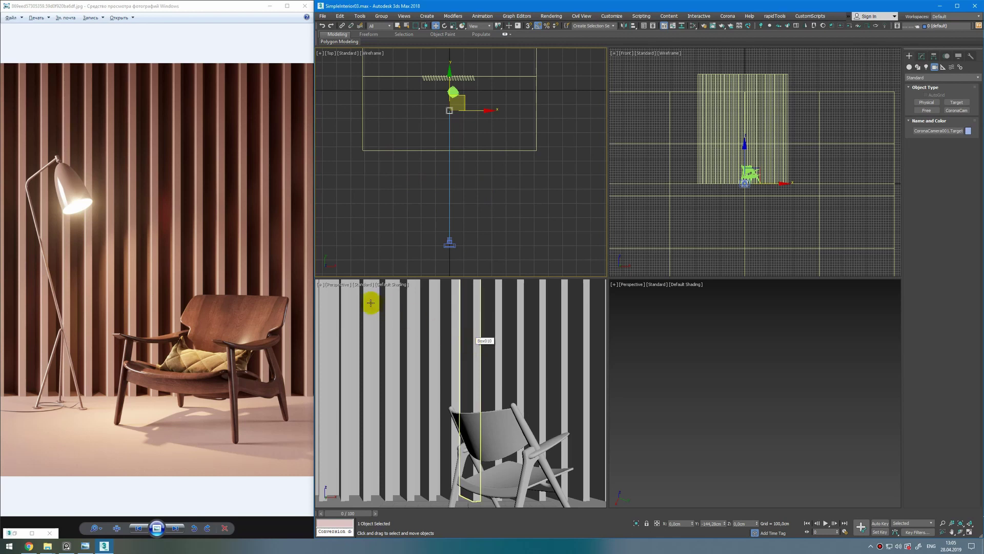
Show the CoronaCamera001 view with safe frames in the shaded viewport beside the empty one, and check the output size in Render Setup
left_click(331, 284)
mouse_move(356, 292)
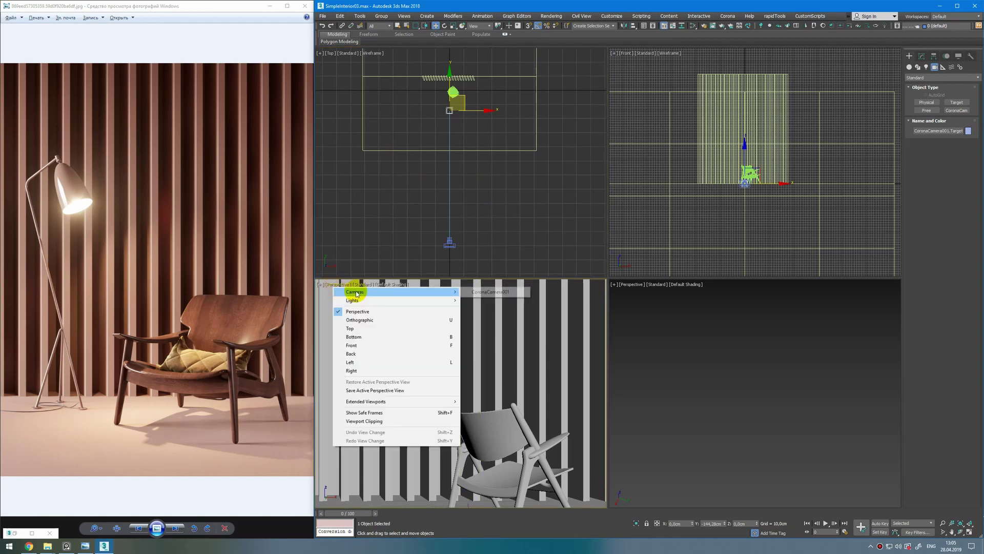
left_click(475, 292)
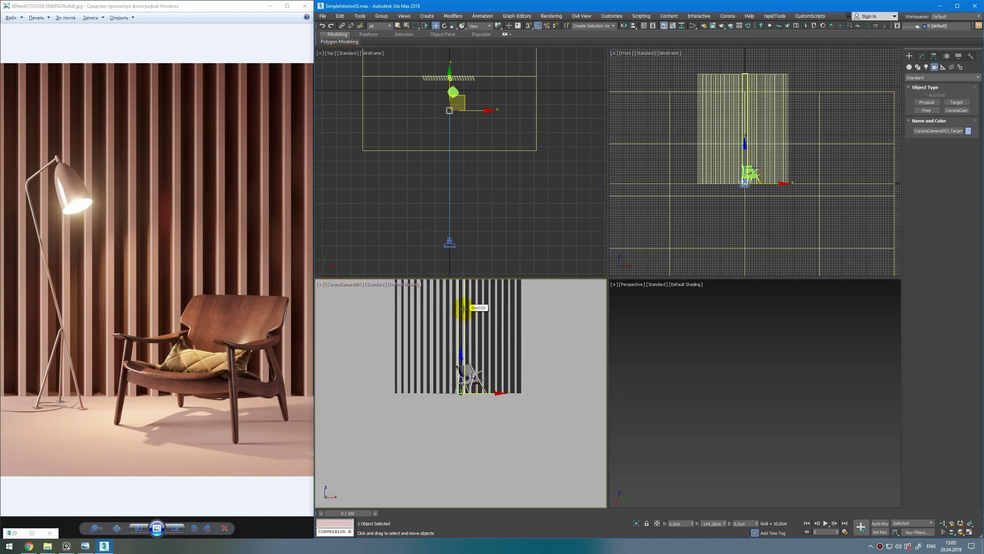
key("shift+f")
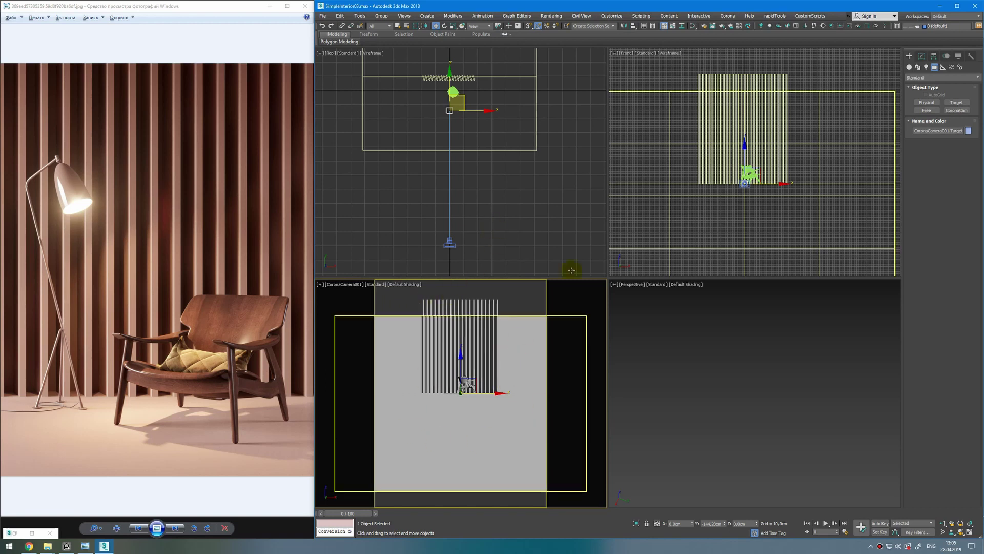
left_click(705, 26)
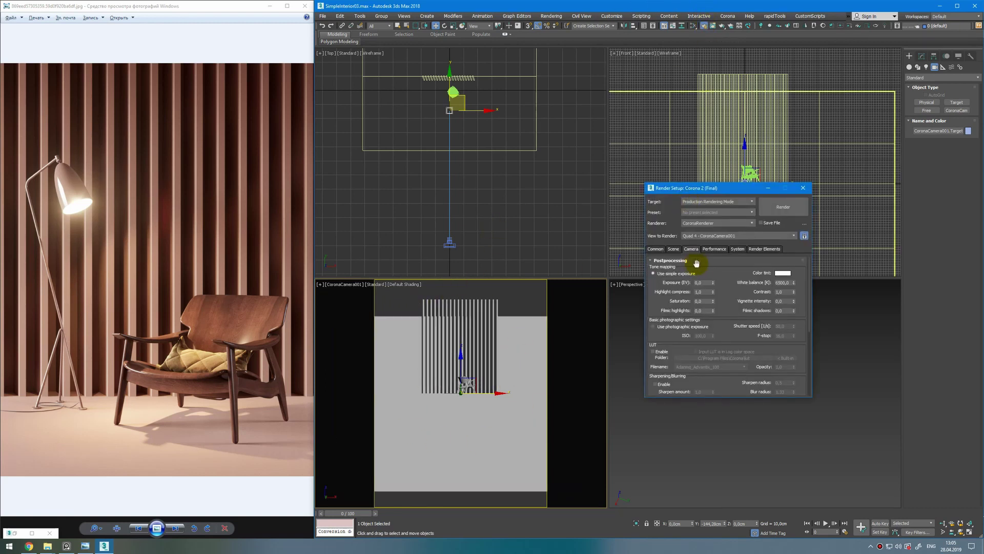
left_click(656, 249)
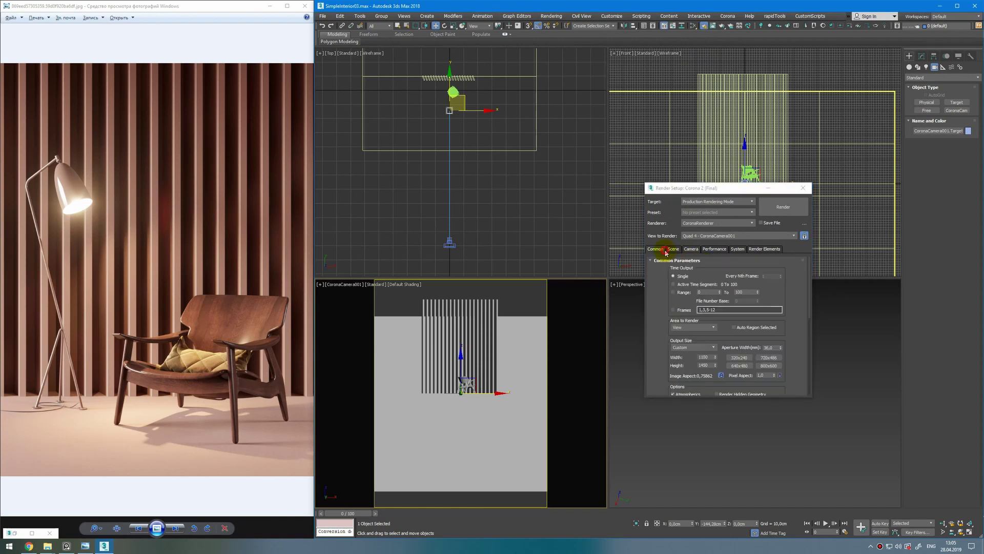
left_click_drag(655, 319, 656, 280)
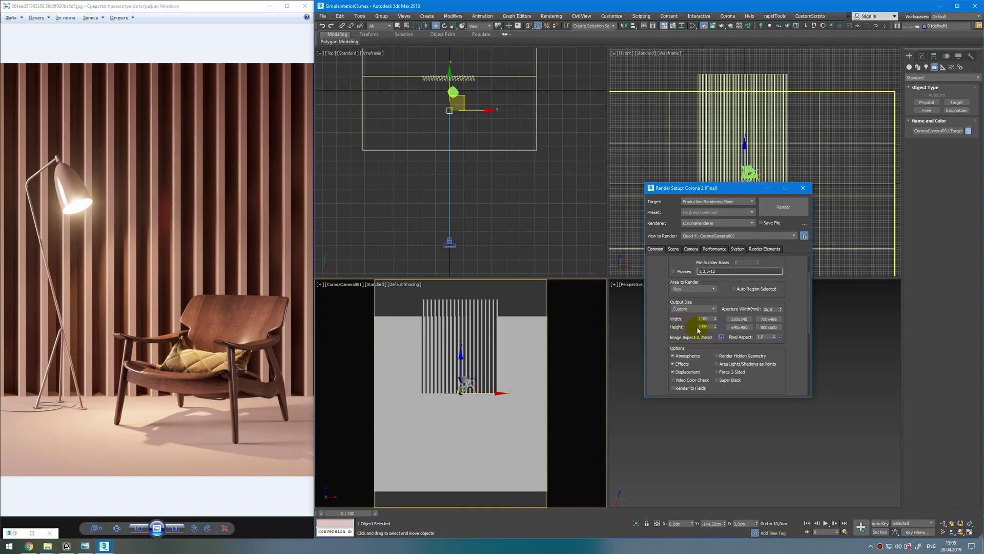
left_click(803, 187)
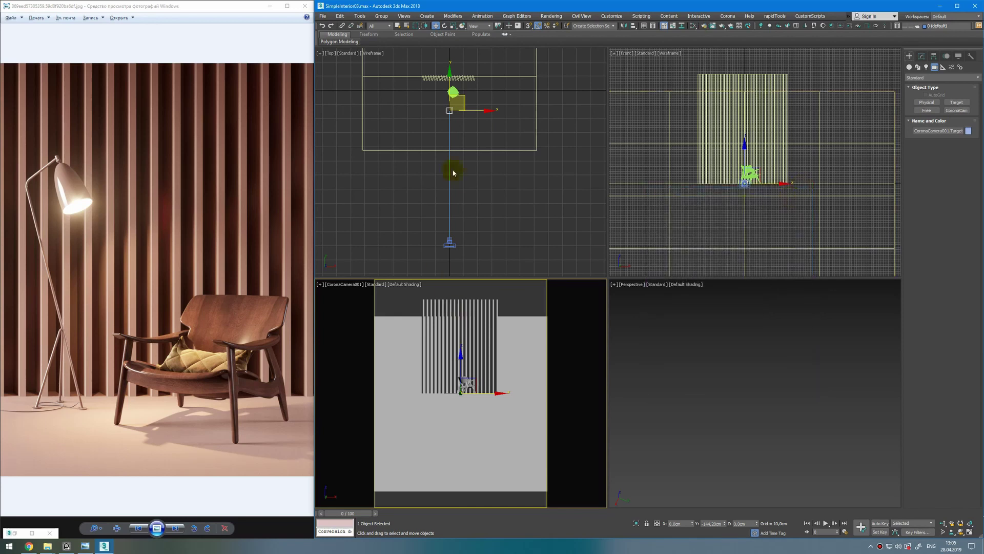
Check the camera's focal length, then dolly and pan the camera view in until the chair and slats fill the frame
left_click(449, 242)
left_click(922, 55)
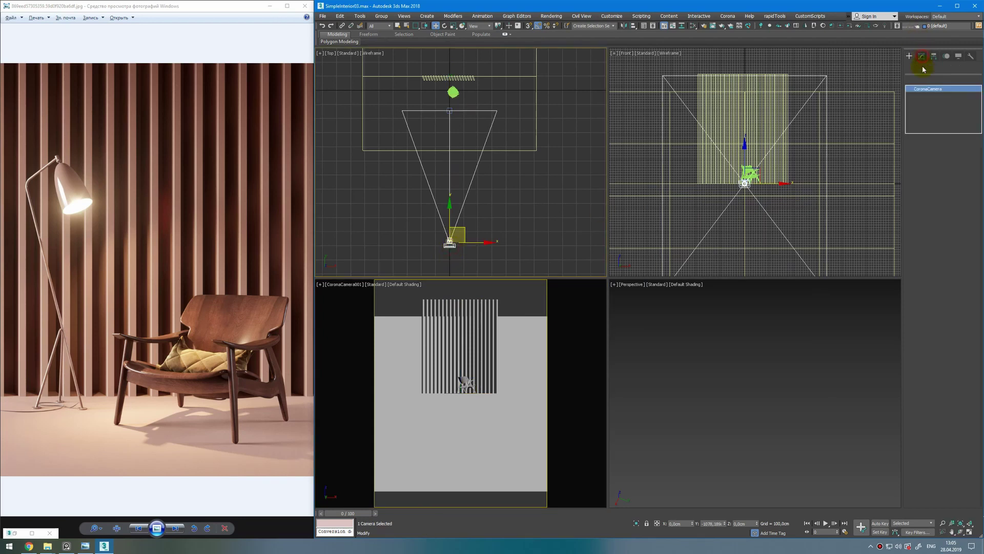
left_click(957, 251)
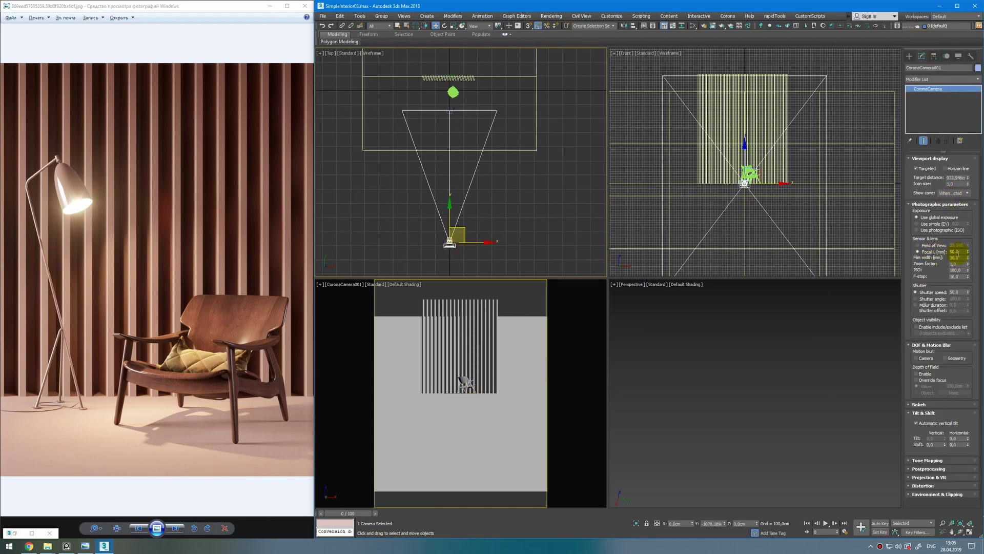
left_click(572, 350)
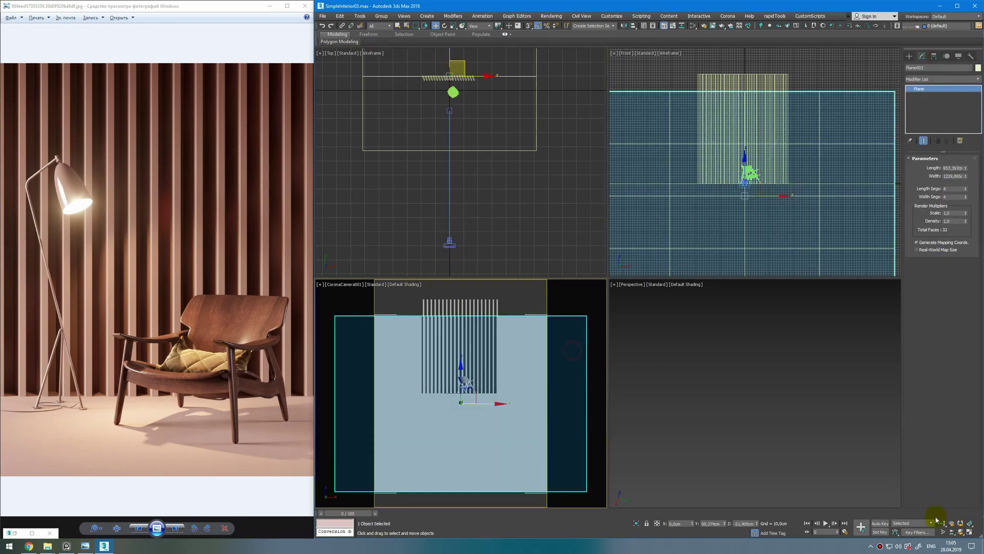
left_click(943, 523)
left_click_drag(540, 445, 520, 330)
middle_click_drag(516, 327, 512, 374)
mouse_move(494, 439)
left_mouse_down()
mouse_move(499, 416)
mouse_move(499, 444)
mouse_move(498, 433)
left_mouse_up()
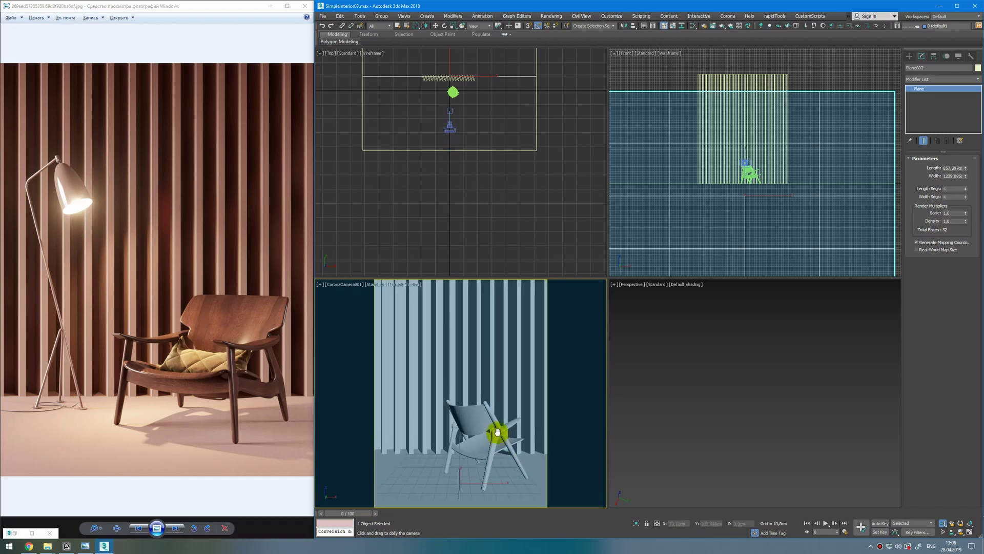
middle_click_drag(498, 430, 497, 411)
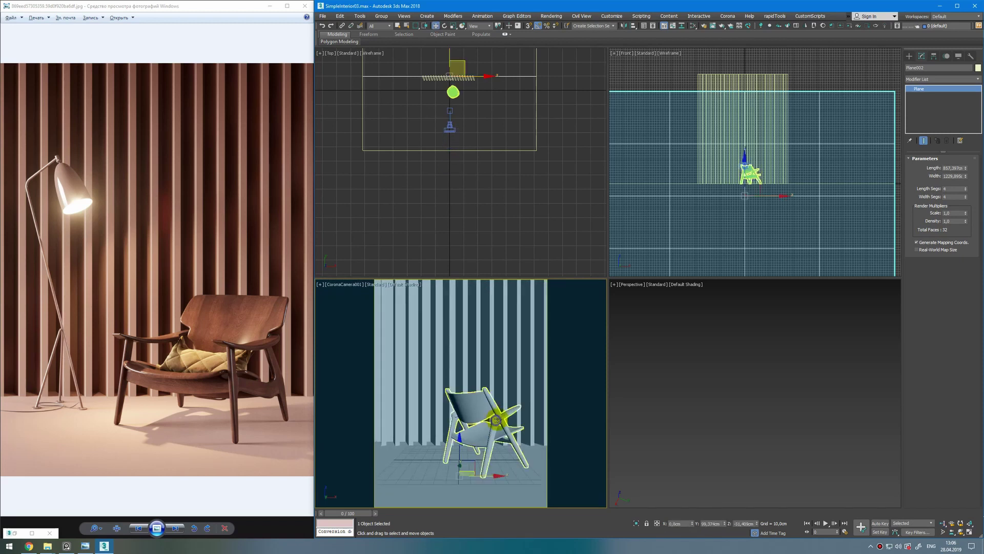
Rotate the chair about its vertical axis so its seat faces the camera
key("w")
left_click(506, 409)
key("e")
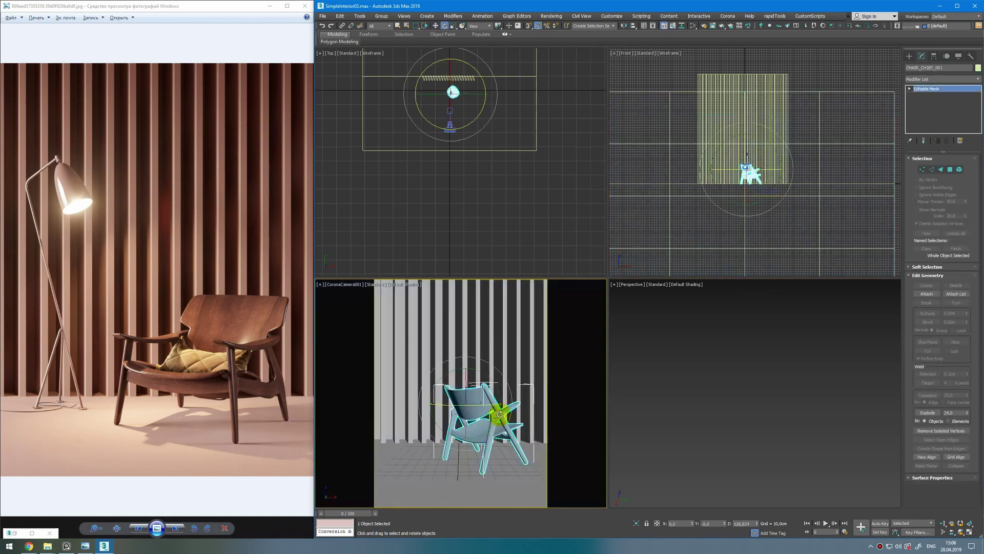
left_click_drag(482, 403, 545, 408)
key("w")
Fine-tune the chair in the Top view, turning it slightly and shifting it a little towards positive X
middle_click_drag(460, 134, 462, 156)
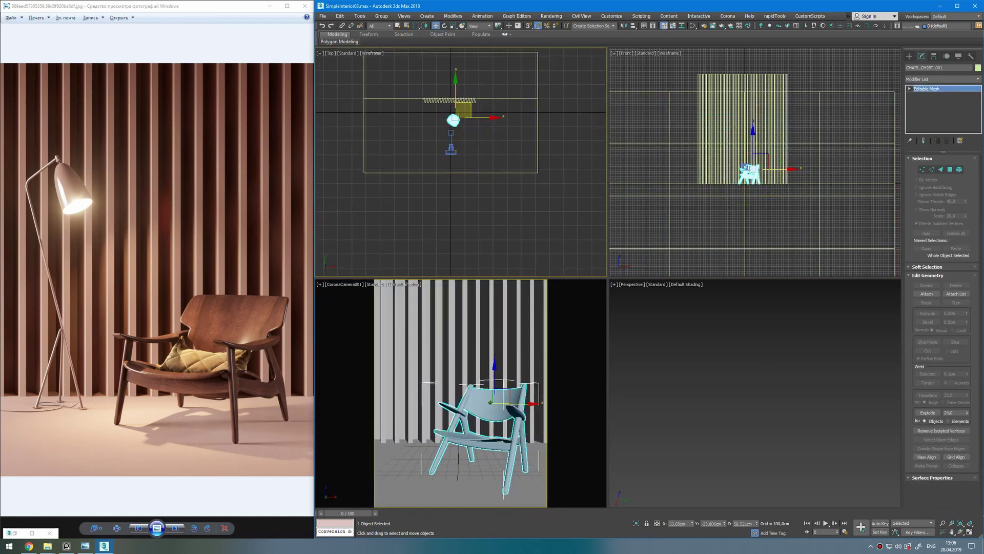
scroll(464, 132, "up", 5)
middle_click_drag(442, 96, 468, 171)
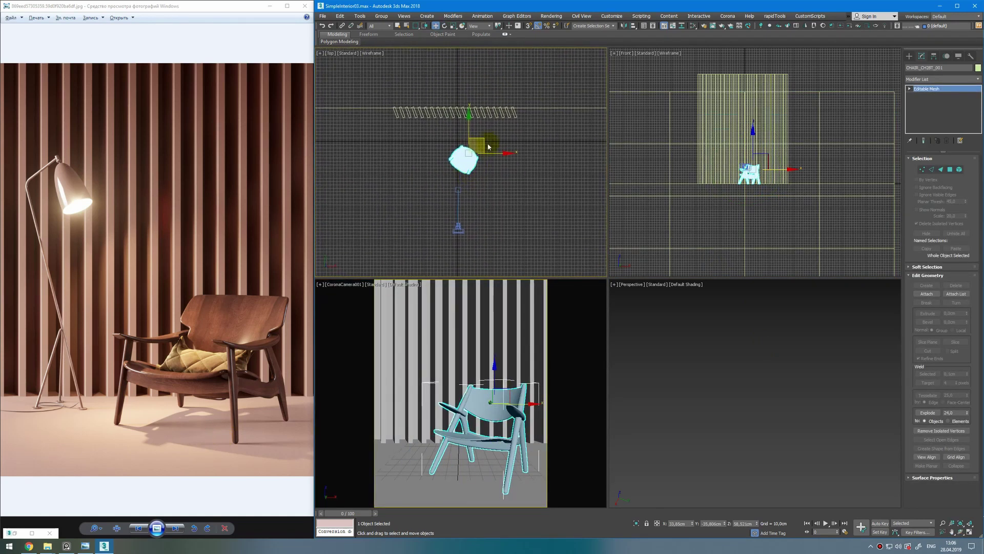
key("e")
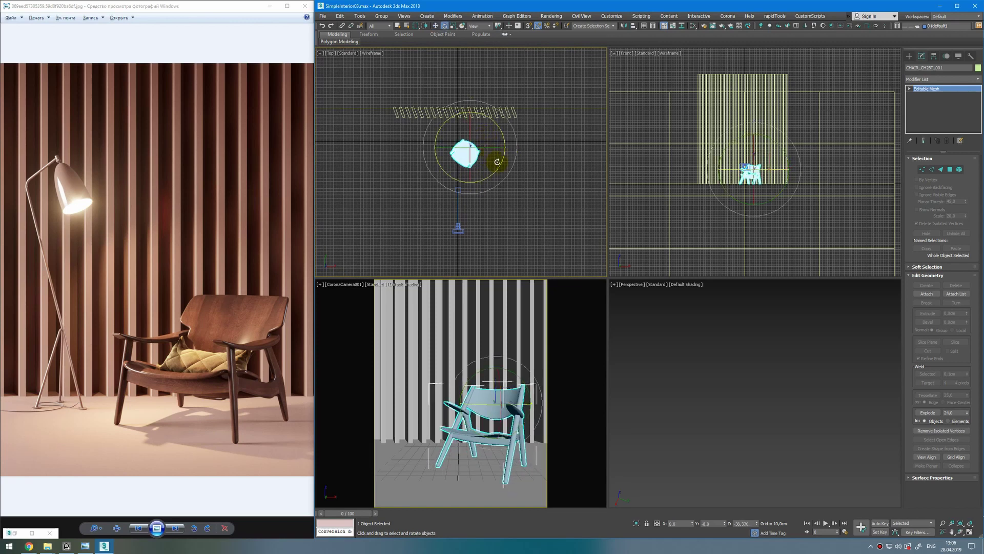
left_click_drag(497, 162, 500, 169)
key("w")
left_click_drag(485, 136, 489, 137)
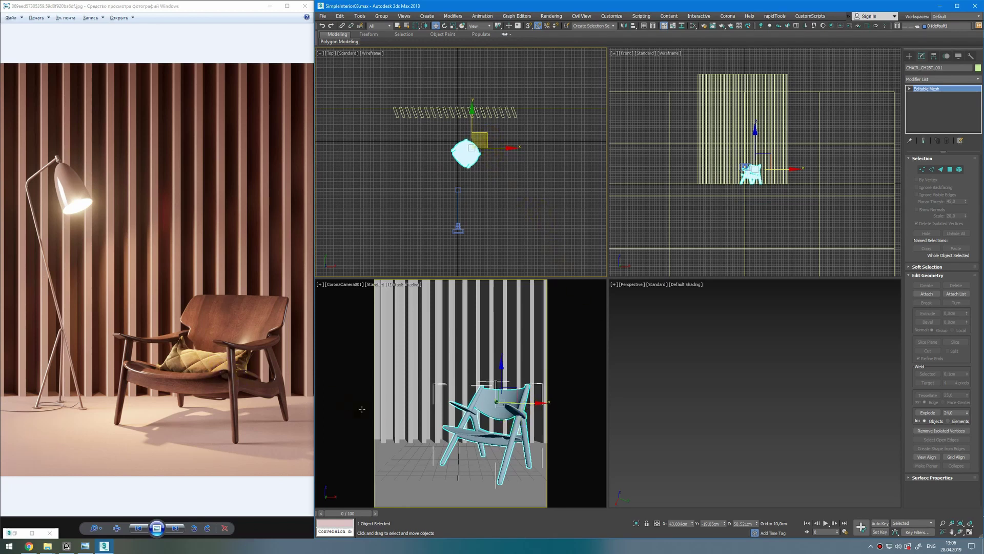
Bring the scene into the empty Perspective view from the side, select the Corona camera there and lower it slightly
scroll(762, 213, "up", 2)
middle_click(752, 367)
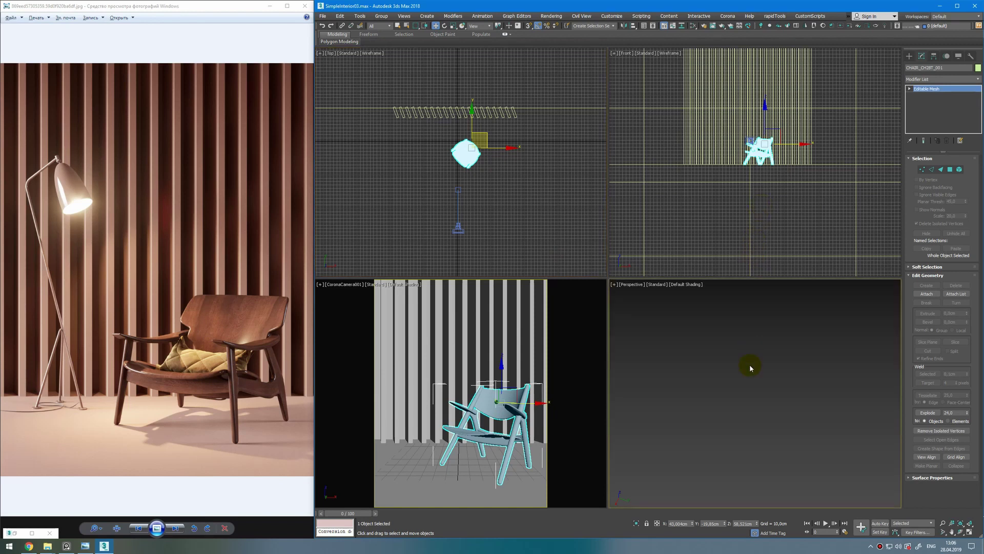
key("z")
middle_click_drag(751, 369, 701, 373, "alt")
scroll(733, 337, "down", 3)
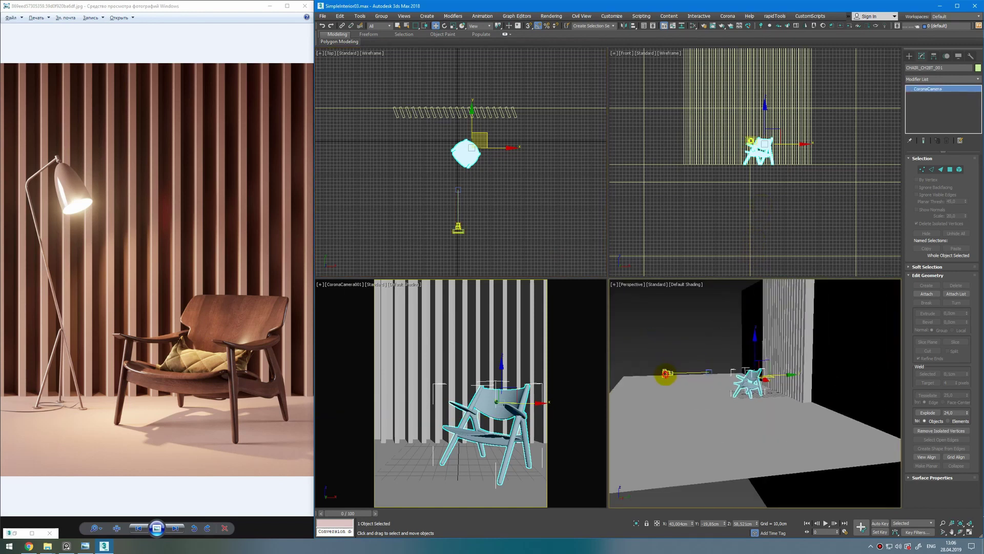
left_click(667, 374)
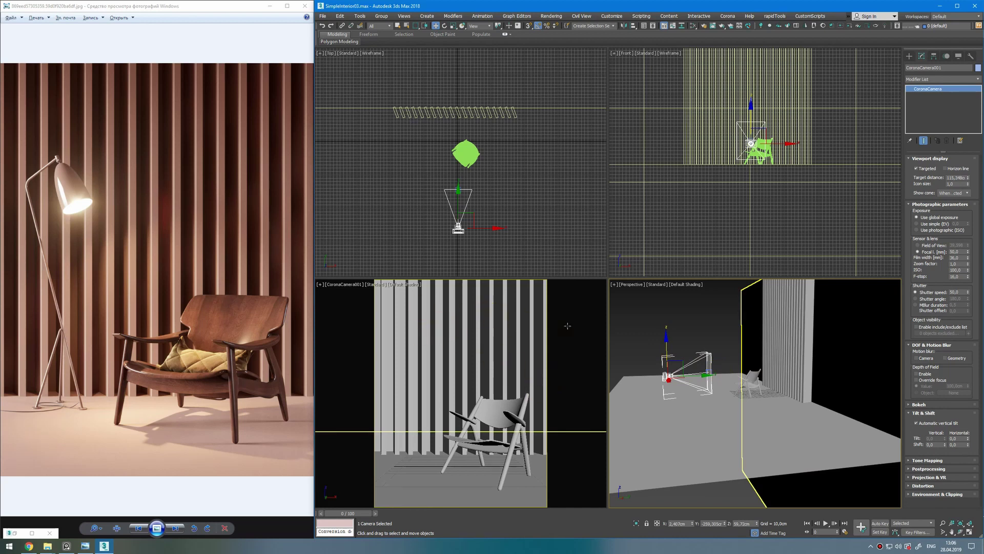
Switch the camera's automatic vertical tilt off and back on to compare the slats' perspective
left_click(947, 425)
left_click(946, 426)
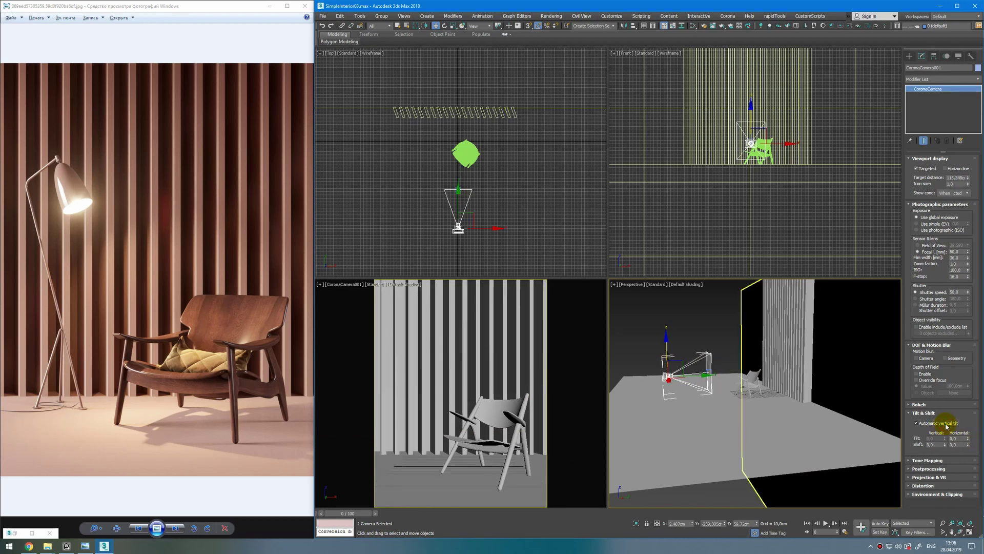
left_click(944, 425)
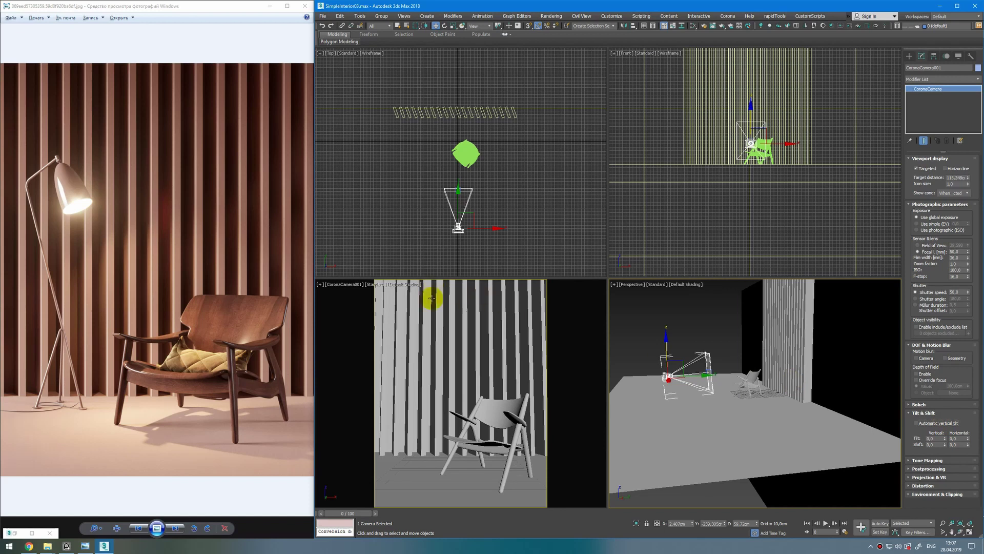
left_click(916, 423)
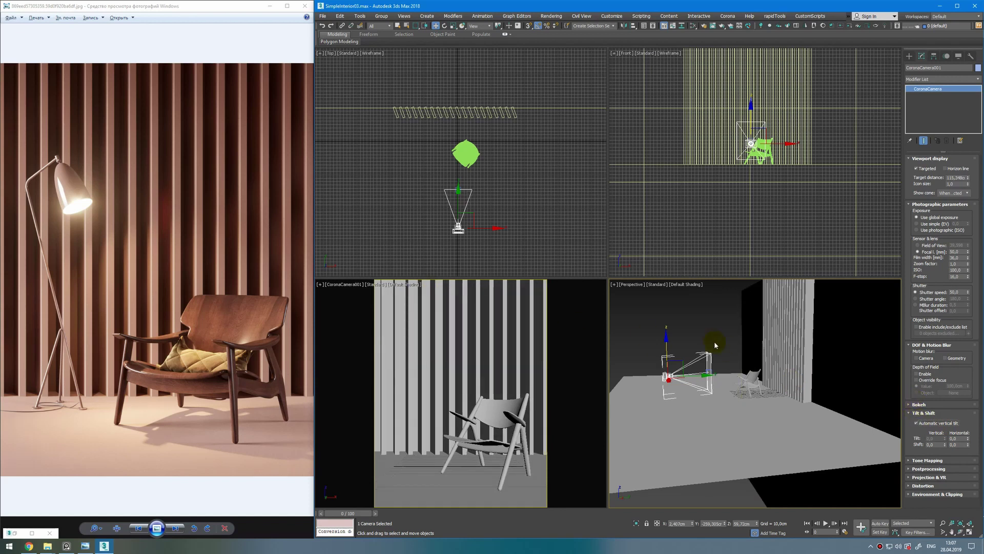
Move the camera target forward to the chair in the Top view and adjust its height slightly in the Perspective view
scroll(458, 186, "up", 2)
left_click(459, 192)
left_click_drag(459, 171, 459, 123)
right_click(742, 342)
left_click_drag(743, 342, 743, 340)
Merge the Grasshopper Lamp by Gubi model from its downloads folder in File Explorer into the scene
left_click(67, 545)
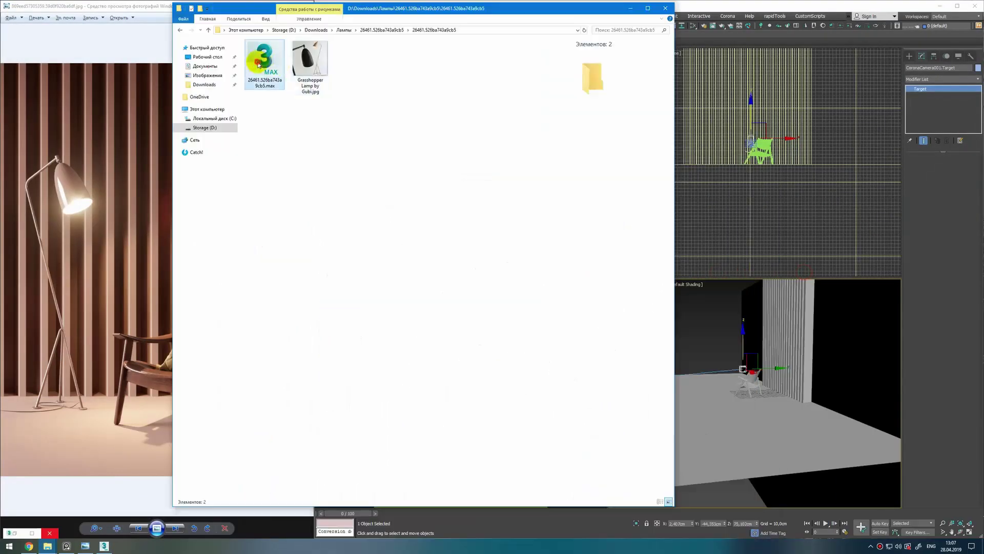
left_click_drag(264, 61, 737, 408)
left_click(737, 397)
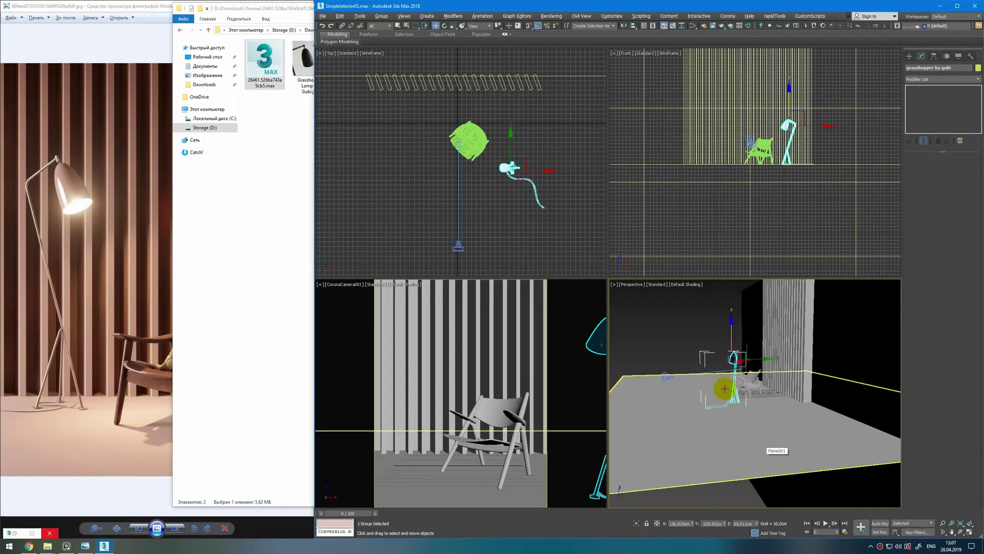
Rotate the merged floor lamp about its vertical axis, inspect its base and cable, and mirror it
middle_click_drag(723, 389, 752, 405, "alt")
key("e")
left_click_drag(769, 399, 727, 416)
key("w")
scroll(759, 408, "up", 6)
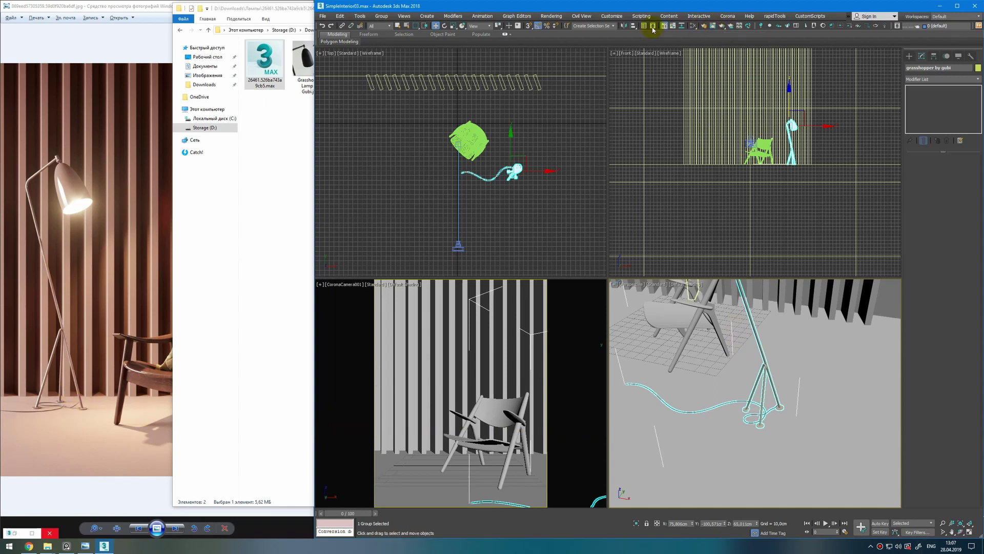
left_click(624, 26)
key("Return")
Turn the lamp so its cable trails away from the chair, and place it beside the chair in front of the slats
scroll(729, 391, "down", 5)
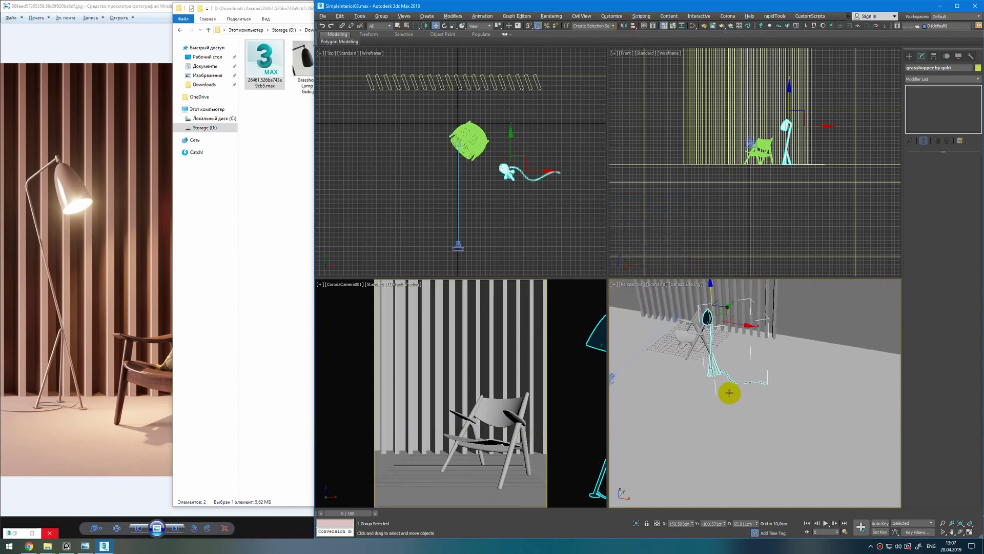
key("e")
middle_click_drag(473, 172, 492, 206)
key("w")
left_click_drag(542, 195, 465, 143)
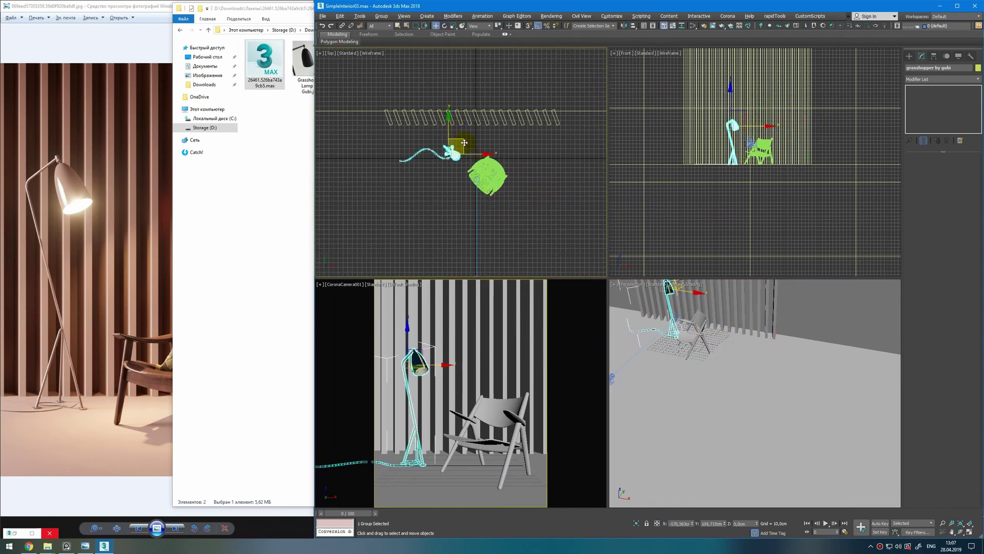
Bring the reference photo forward for comparison, then scale the lamp uniformly to about 117% in the Front view
left_click(98, 219)
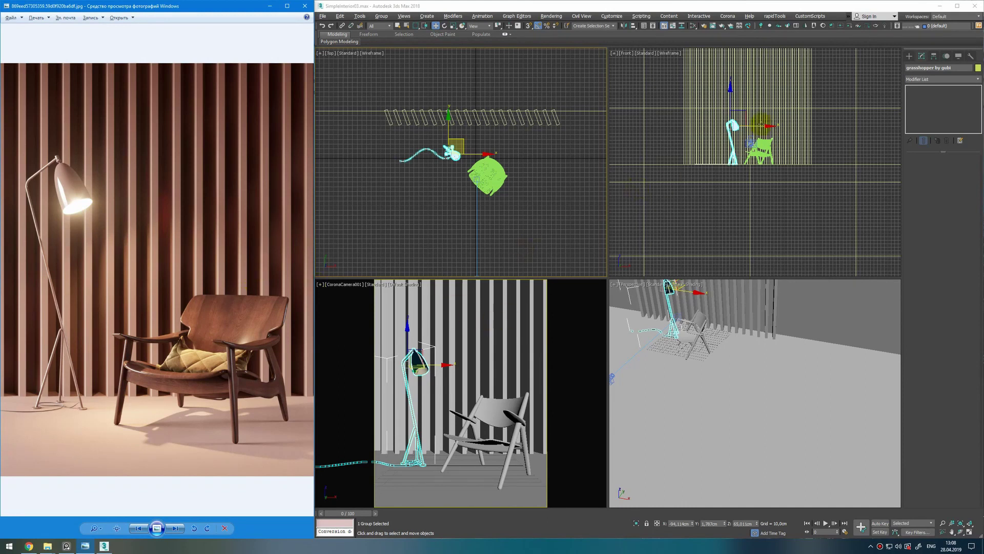
key("alt+Tab")
key("r")
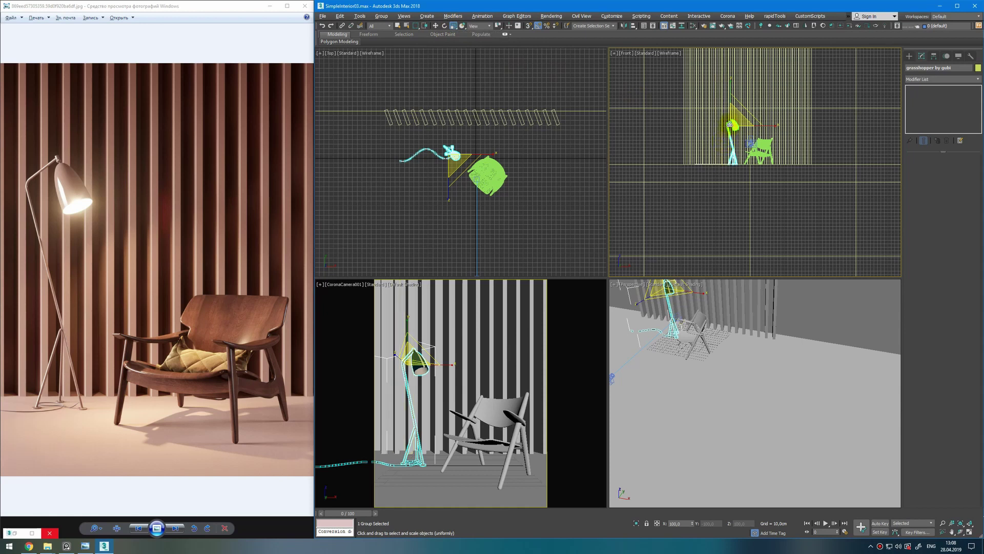
left_click_drag(735, 120, 738, 113)
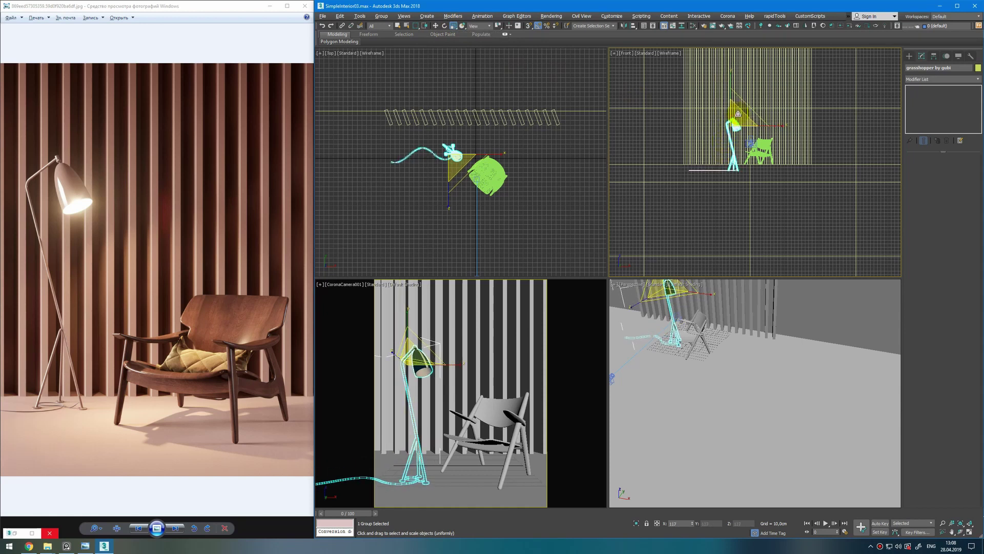
Lower the floor lamp in the Front view so its feet snap onto the floor line
key("w")
key("z")
middle_click_drag(830, 256, 781, 167)
scroll(798, 210, "up", 7)
scroll(789, 207, "up", 5)
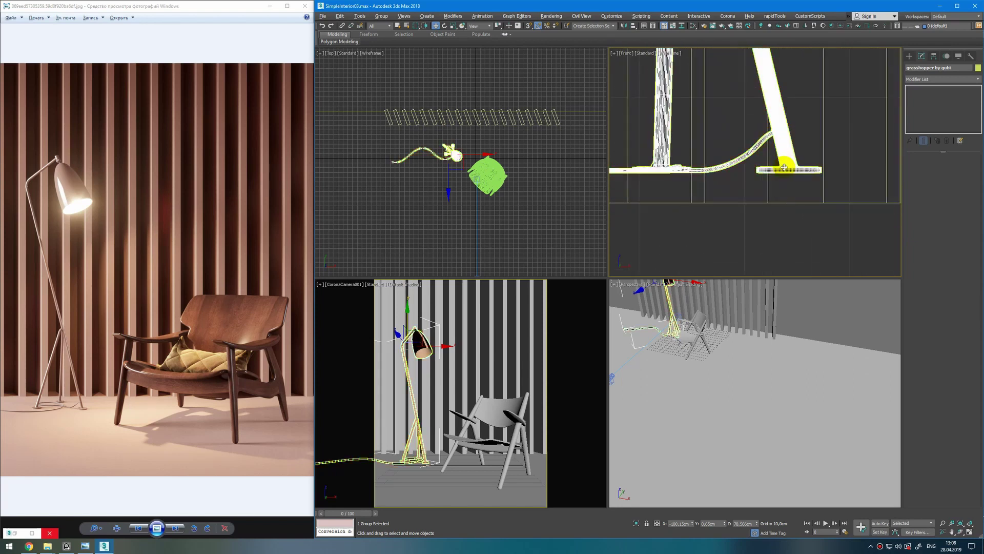
key("s")
left_click_drag(768, 173, 768, 201)
key("s")
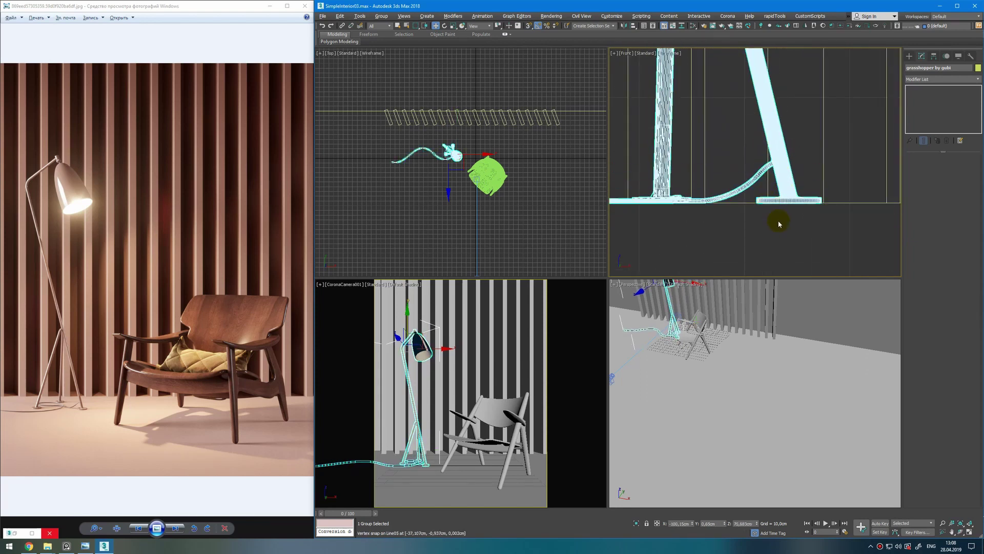
Run the Corona Converter on all scene materials, maps and lights, and close it
middle_click_drag(708, 318, 785, 354, "alt")
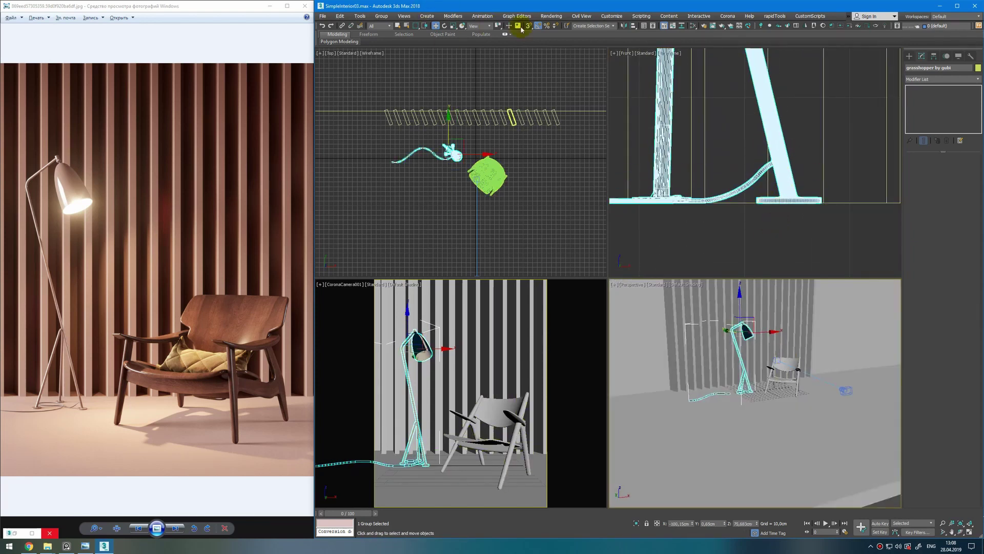
middle_click_drag(737, 374, 719, 395, "alt")
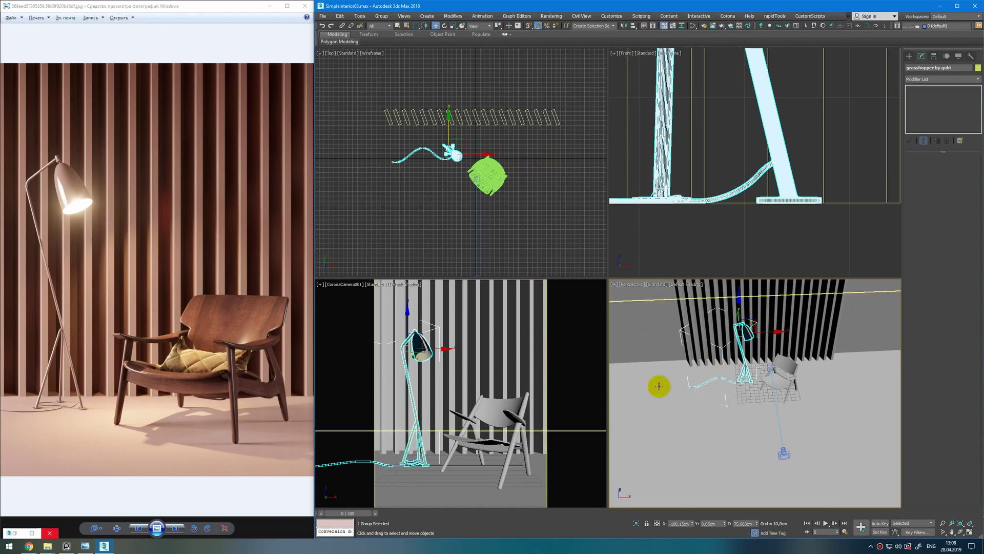
right_click(713, 388)
left_click(752, 470)
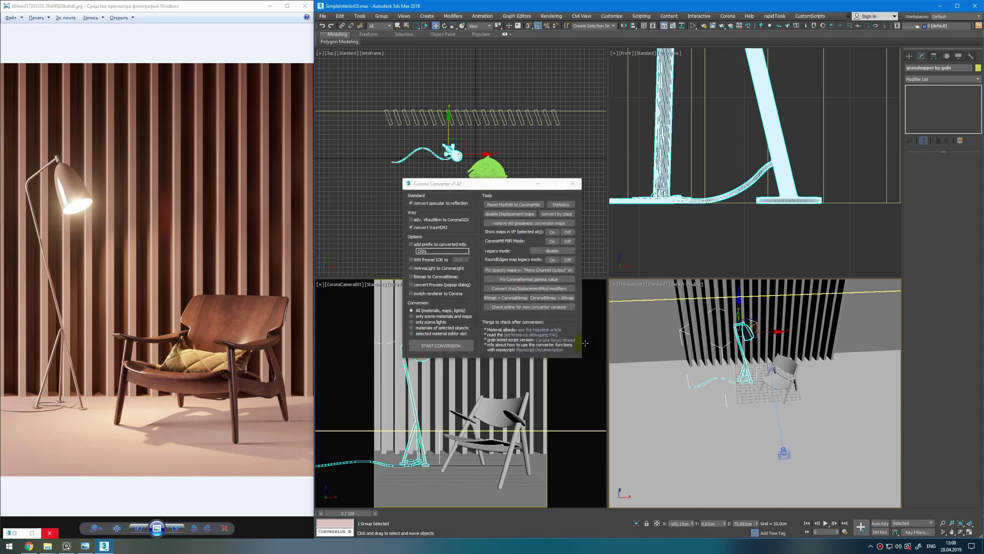
left_click(464, 345)
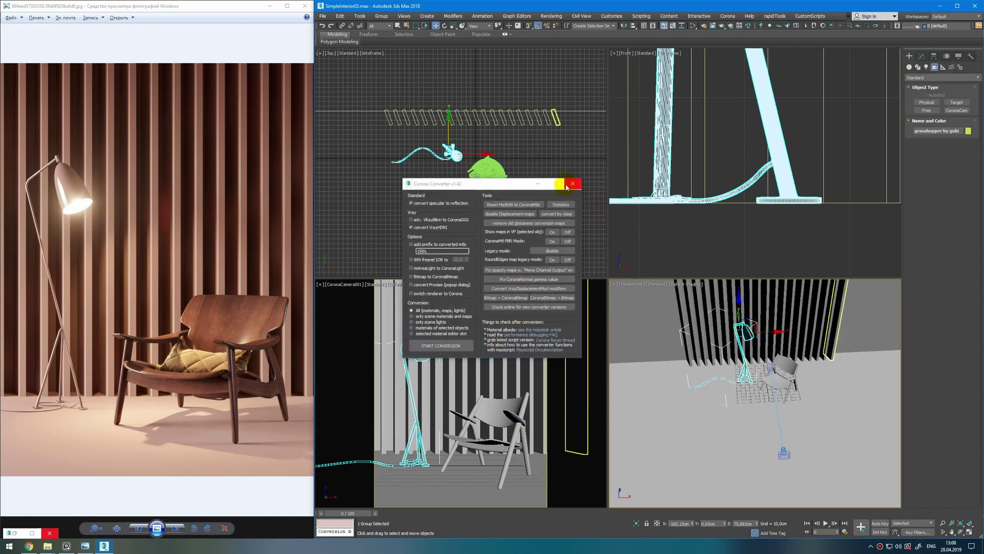
left_click(571, 185)
Use Collect Asset to seek the missing textures in the downloaded chair's maps folder and resolve their paths
left_click(799, 16)
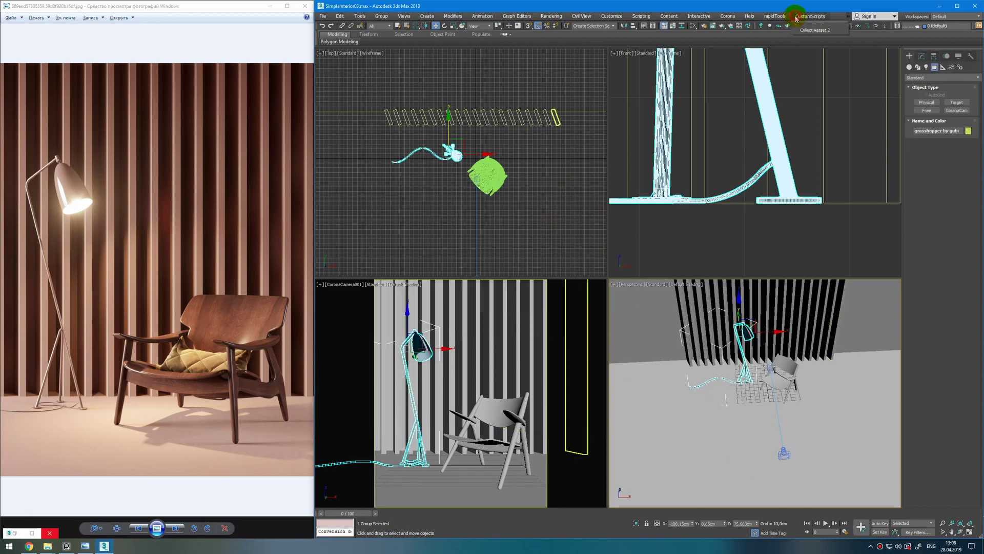
left_click(801, 30)
left_click(702, 213)
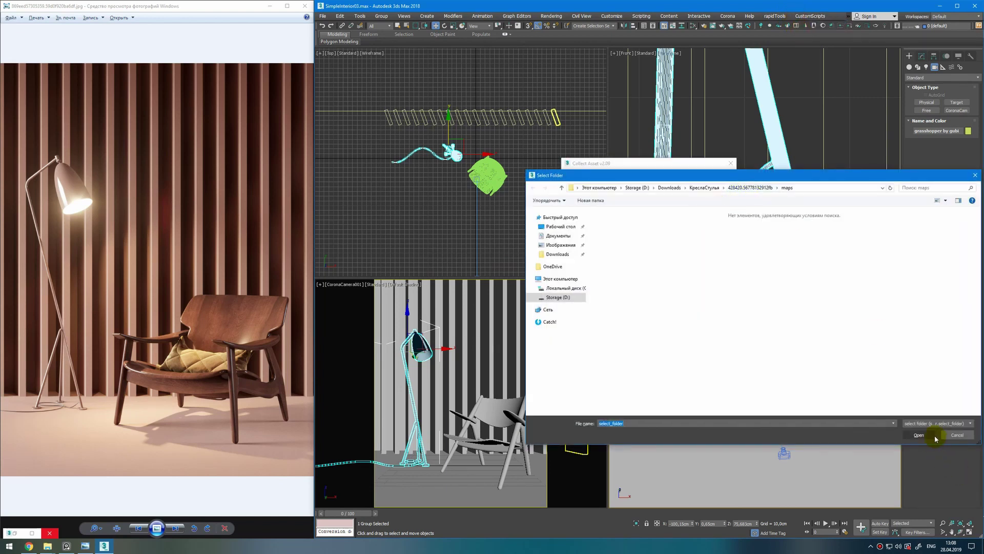
left_click(933, 435)
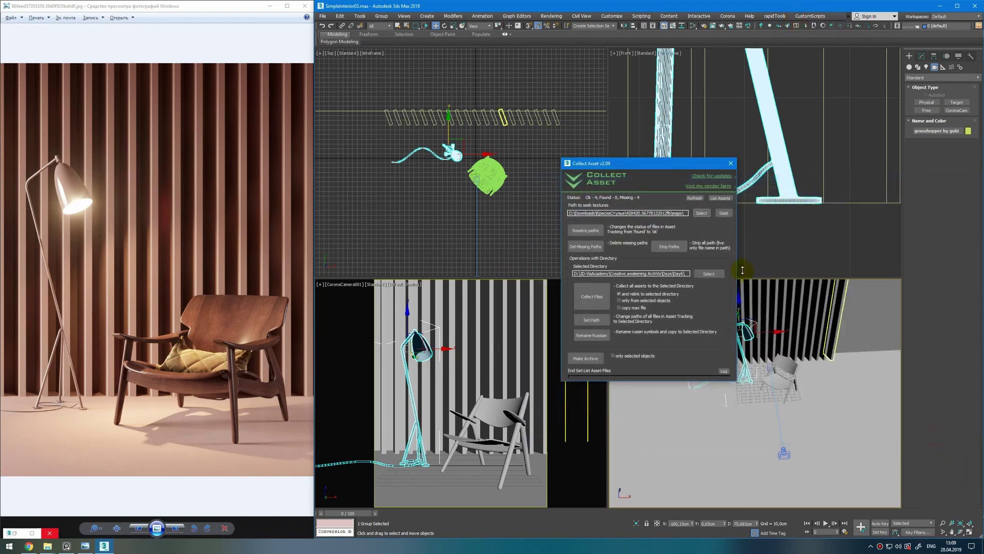
left_click(722, 214)
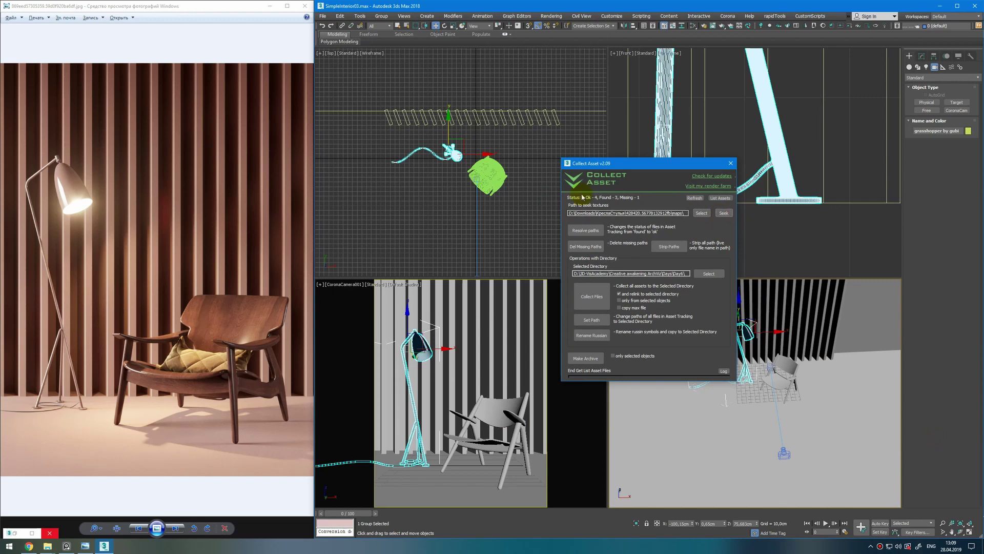
left_click(598, 232)
Review the scene's asset list, delete the missing texture paths, and close Collect Asset
left_click(714, 200)
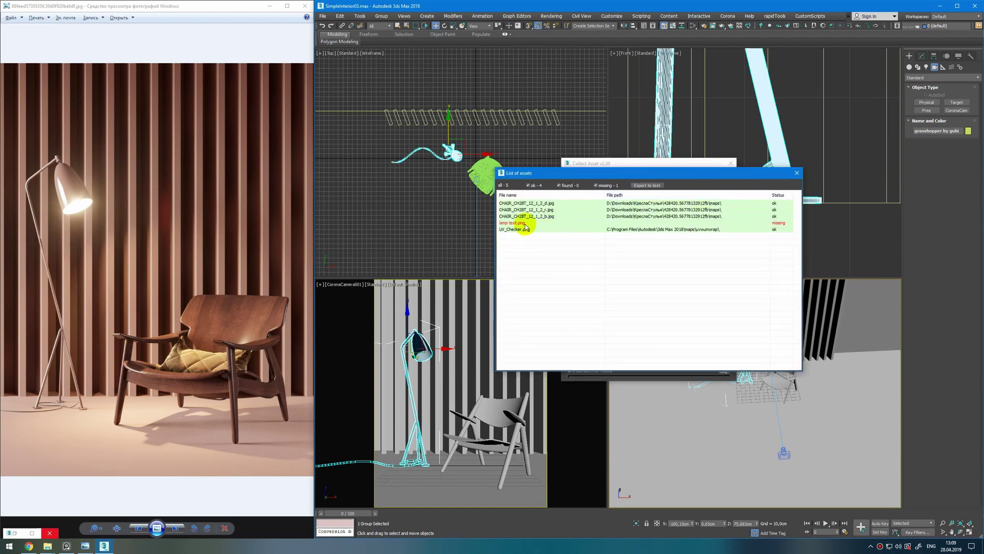
left_click(797, 173)
left_click(586, 246)
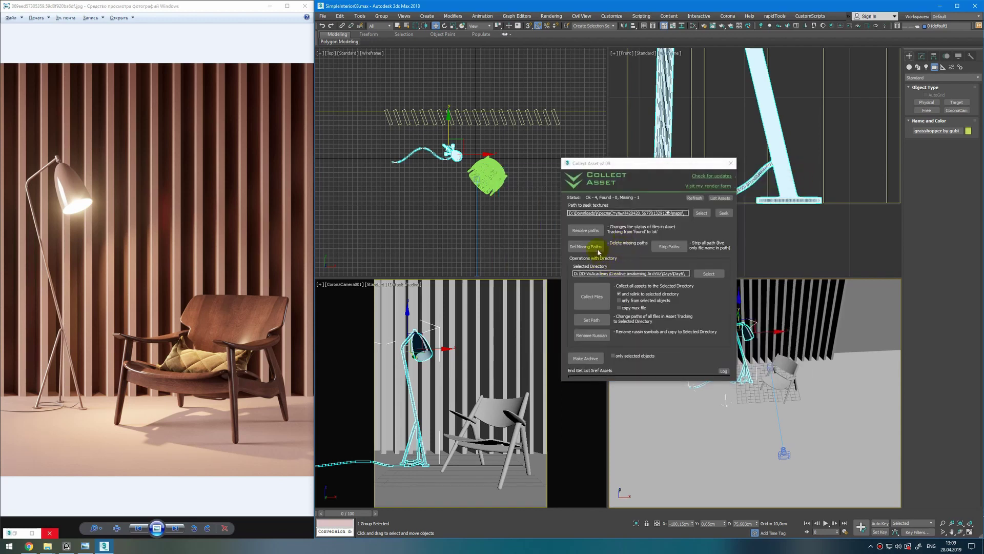
left_click(508, 300)
scroll(760, 377, "down", 2)
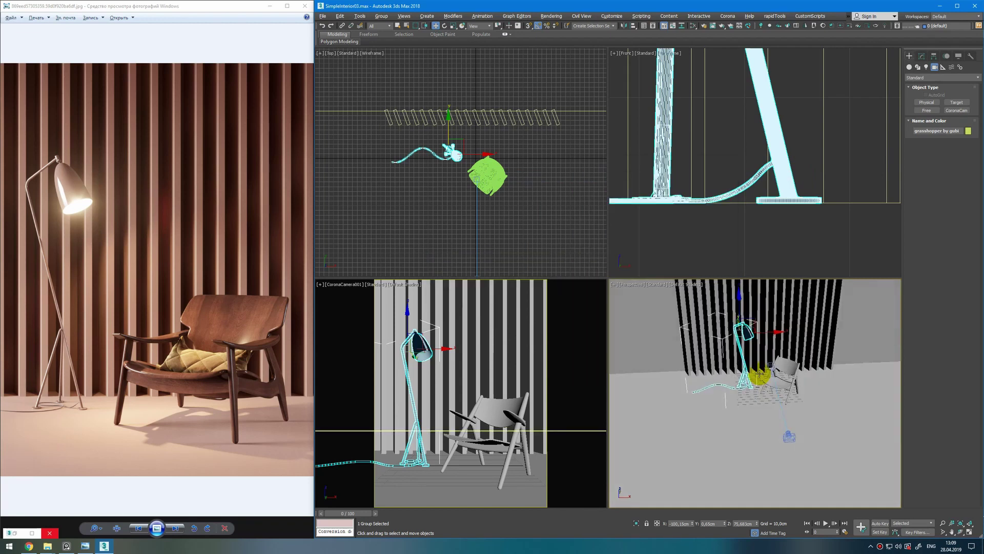
Test an interactive Corona render of the camera view without scene lights, and close the frame buffer
left_click(848, 28)
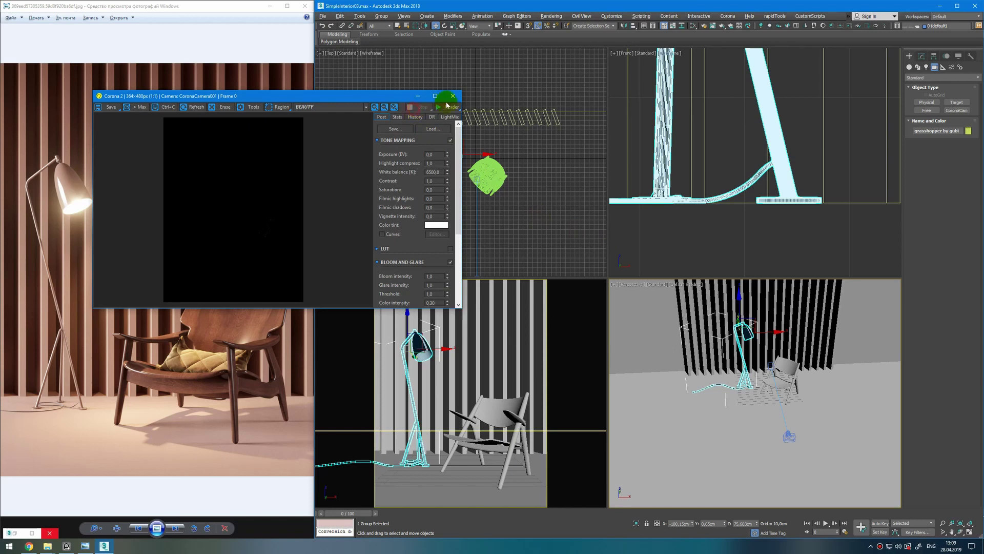
left_click(453, 96)
Create a tall rectangular Corona Light in the Front view, on the lamp's side just beyond the slatted wall
scroll(723, 167, "down", 8)
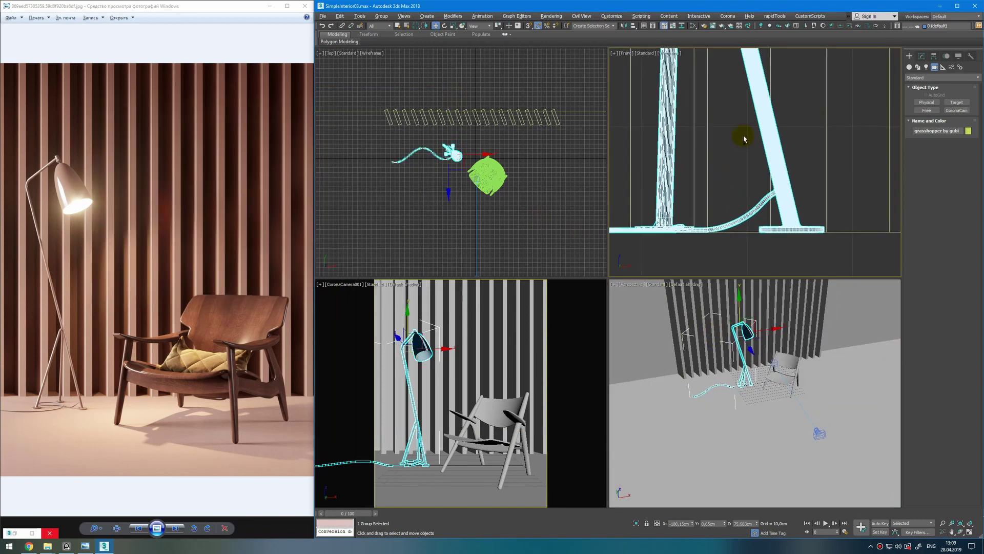
left_click(763, 26)
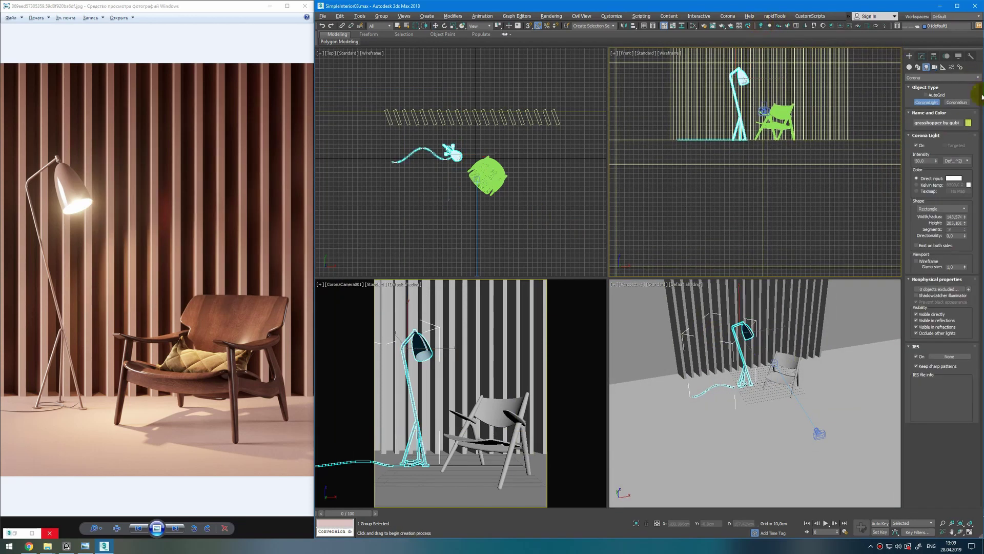
left_click(941, 209)
left_click(941, 209)
middle_click_drag(639, 74, 675, 144)
left_click_drag(636, 86, 726, 216)
key("w")
Rotate the rectangular light a quarter turn in the Top view and move it farther out beyond the lamp cable
middle_click_drag(391, 133, 470, 155)
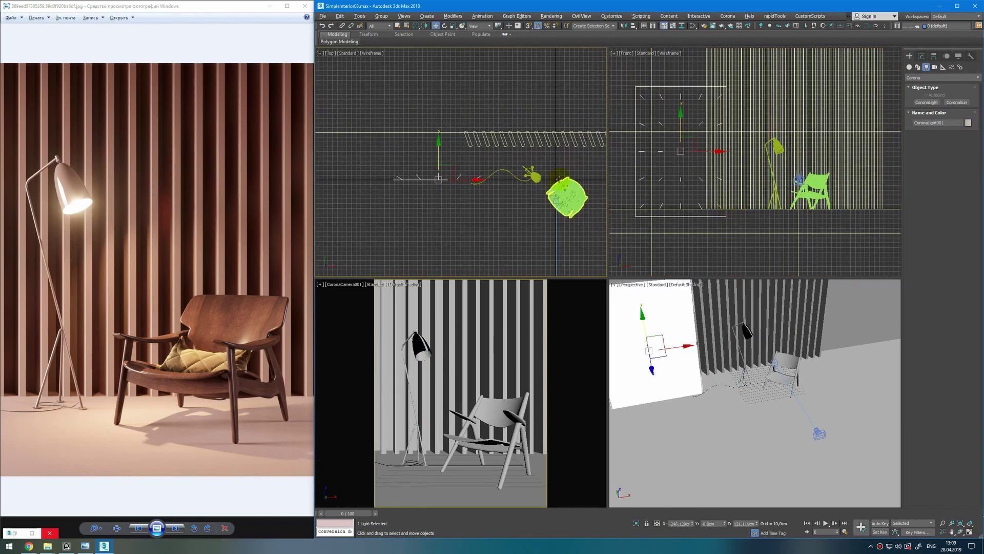
key("e")
left_click_drag(463, 152, 384, 194)
key("w")
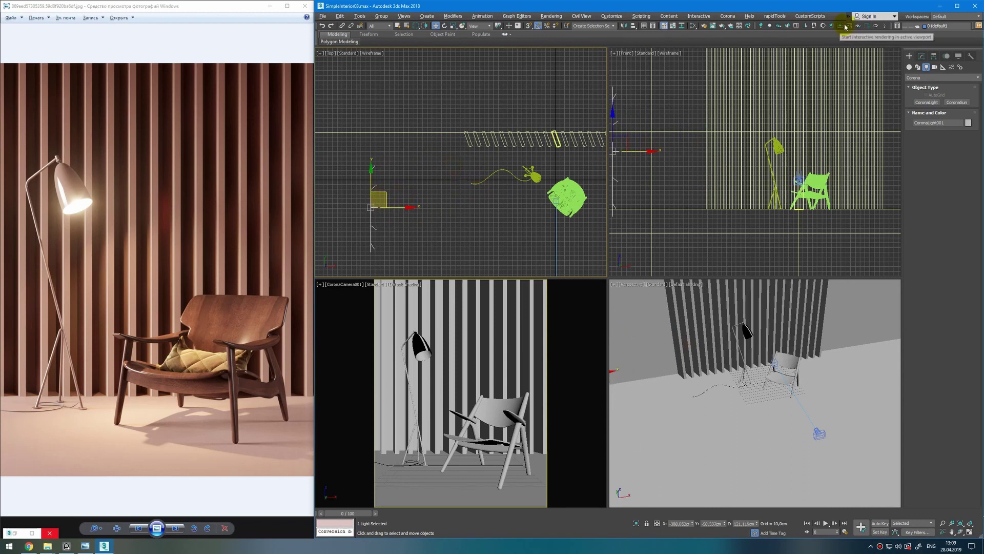
Start an interactive Corona render of the camera view and place the frame buffer beside the reference photo
left_click(849, 26)
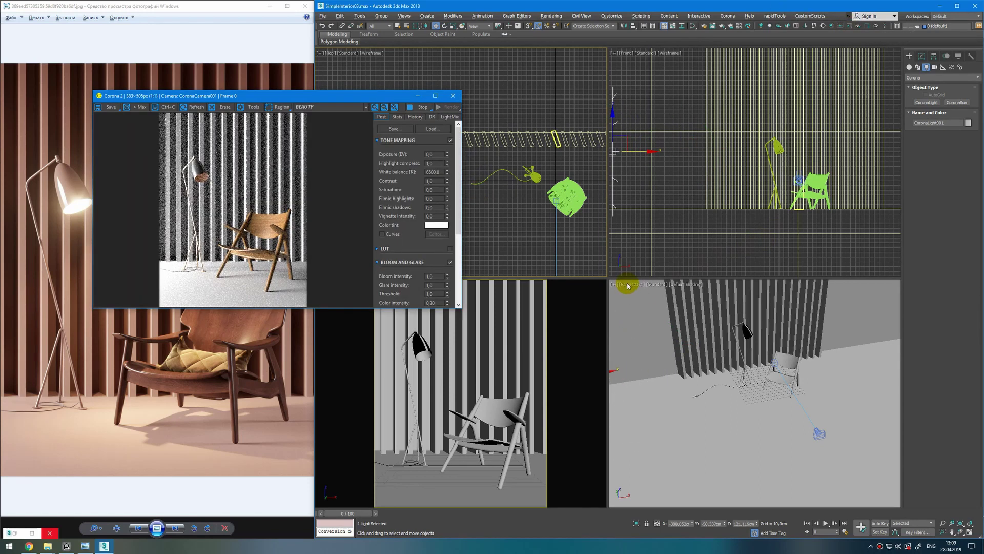
left_click_drag(350, 98, 538, 97)
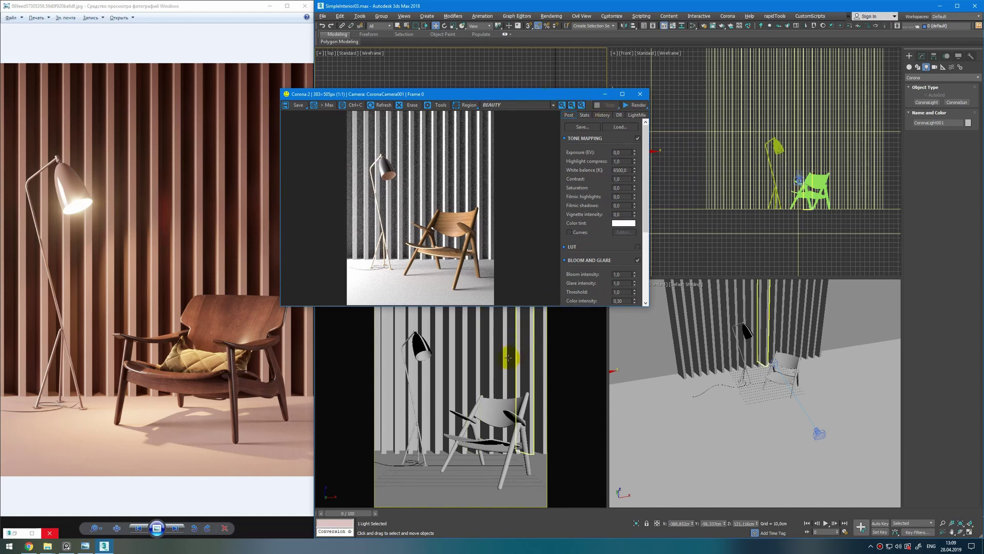
left_click(583, 9)
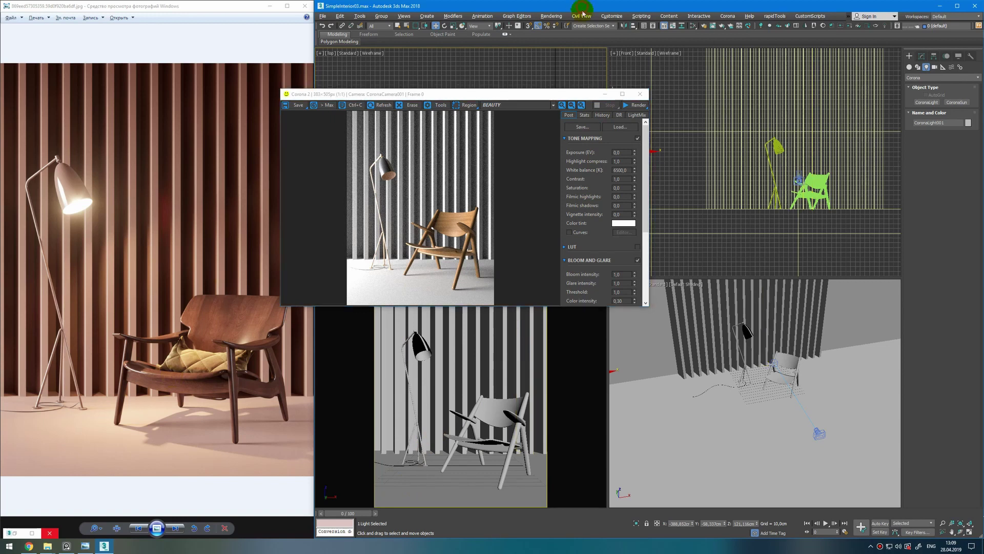
Open the Slate Material Editor and set Material #39's diffuse colour by sampling a brown slat in the reference photo
key("m")
left_click(882, 177)
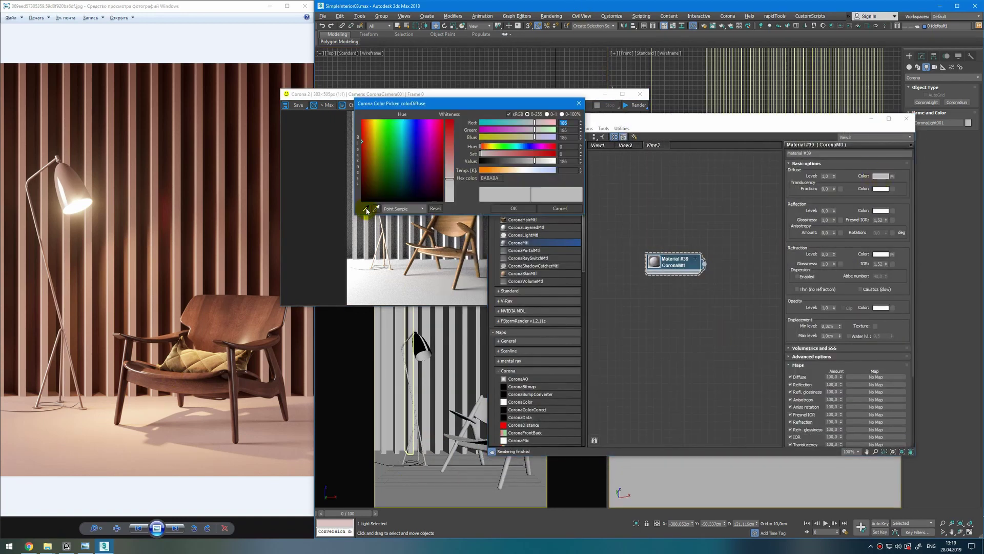
left_click_drag(359, 216, 114, 176)
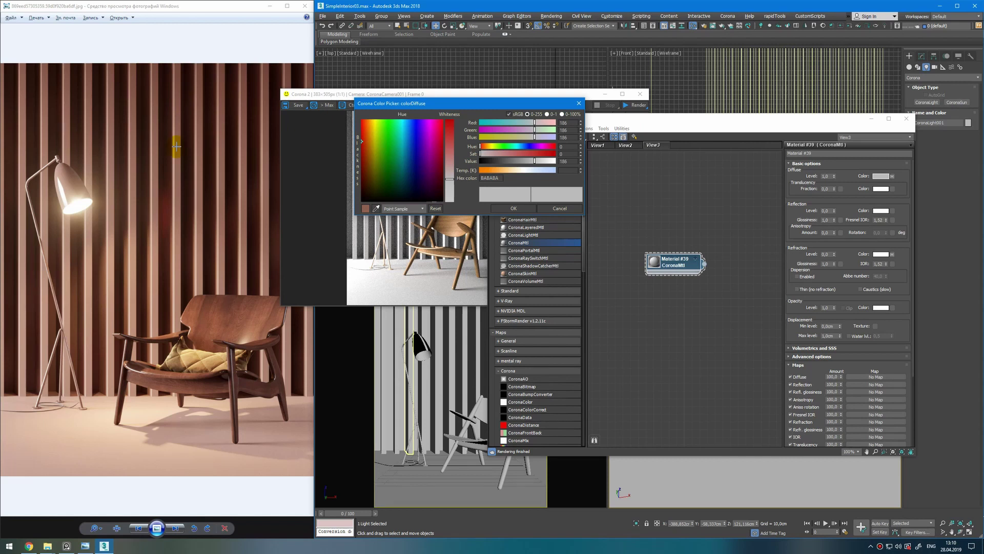
left_click_drag(176, 146, 177, 147)
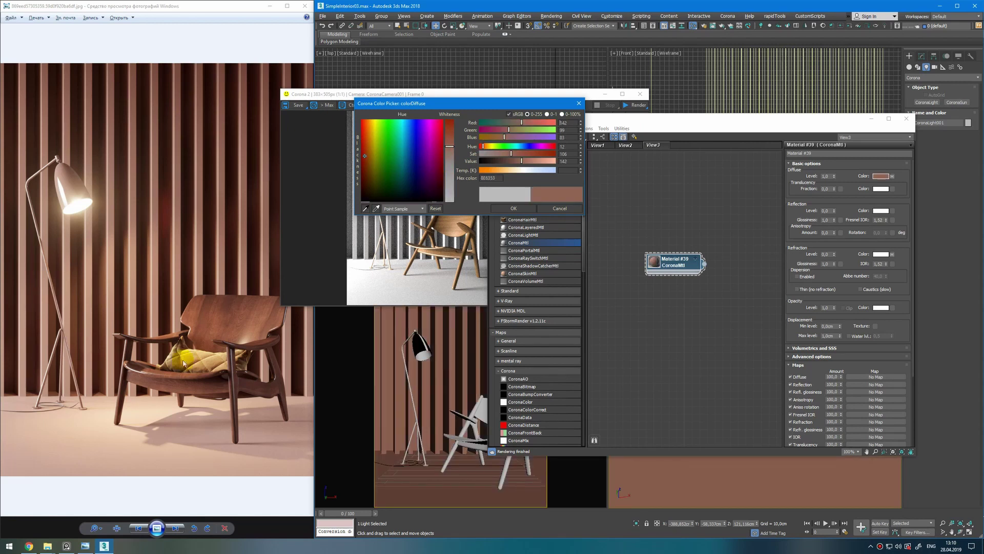
left_click(514, 209)
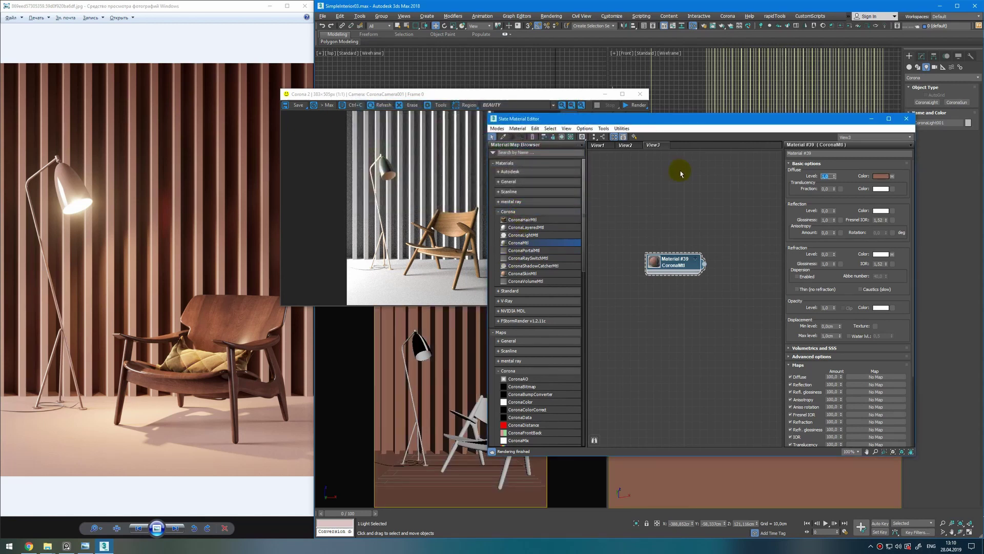
Restart the interactive render, and set Material #39's reflection level to 1,0 and its glossiness to 0,46
left_click(630, 106)
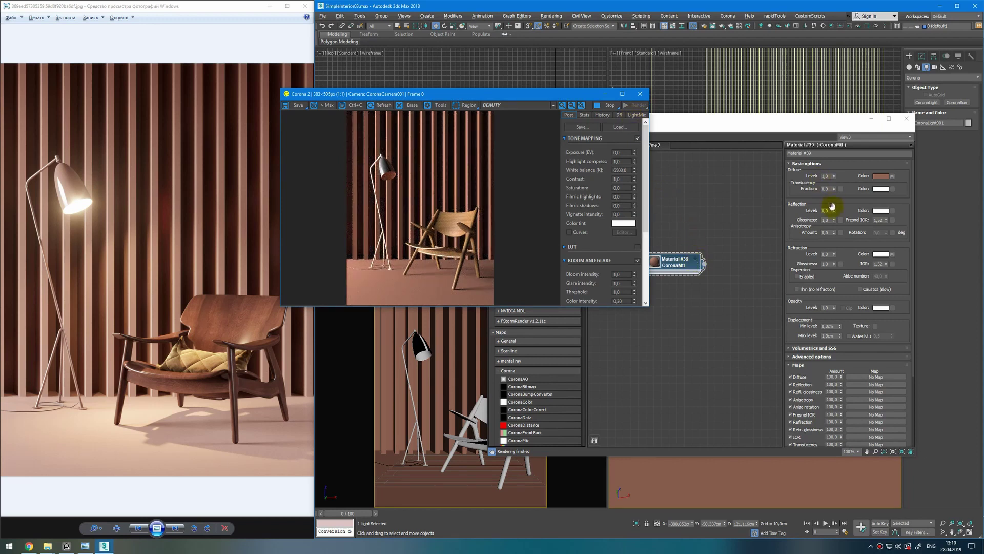
left_click_drag(834, 211, 837, 158)
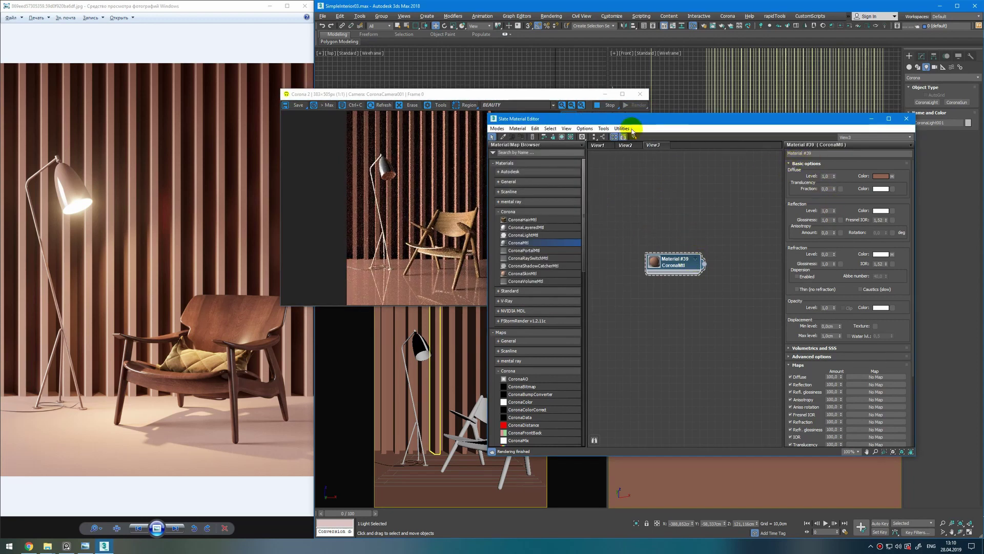
left_click_drag(510, 94, 436, 82)
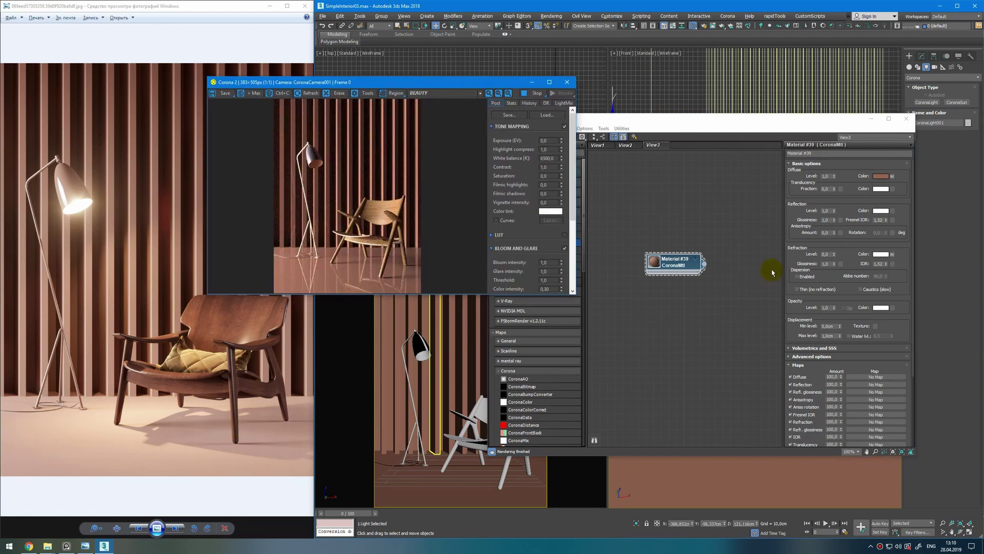
left_click_drag(834, 221, 835, 238)
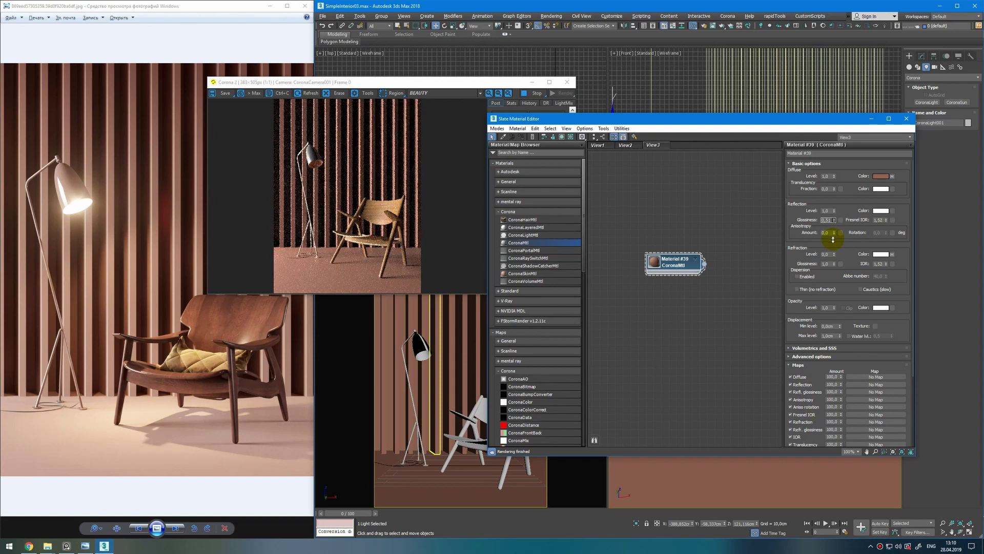
Soften and brighten Material #39's diffuse colour to saturation 71 and value 169, and compare the render with the reference
left_click(881, 176)
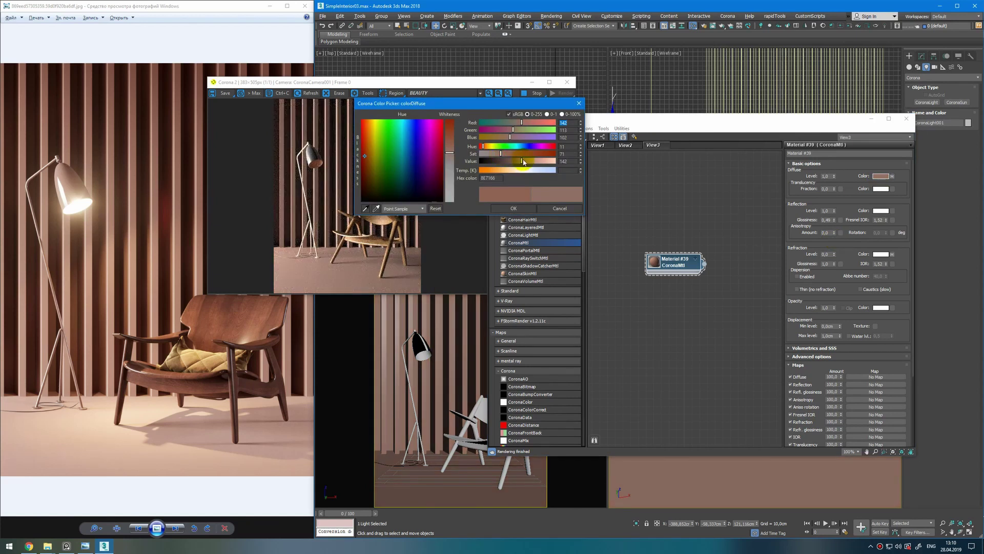
left_click_drag(523, 162, 527, 163)
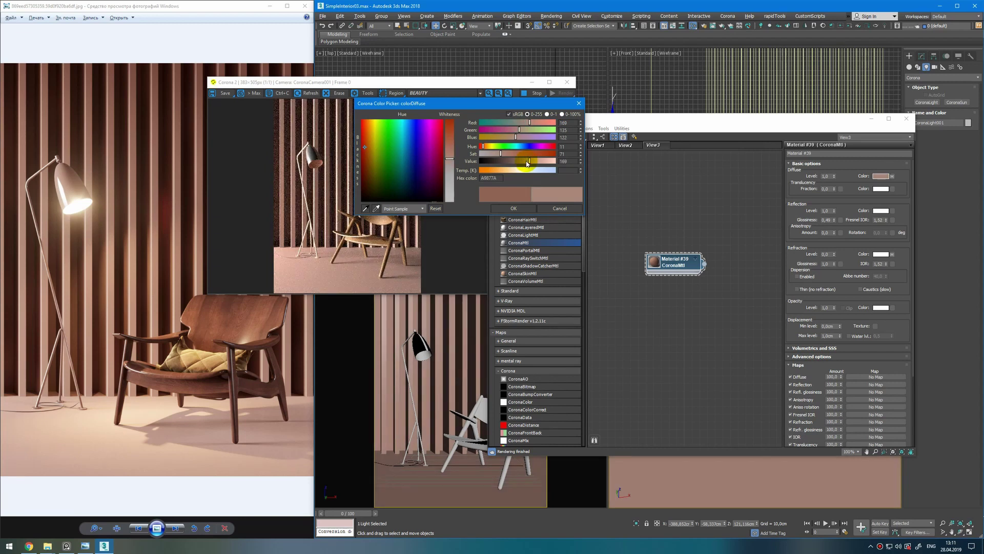
left_click(513, 208)
left_click_drag(462, 83, 497, 81)
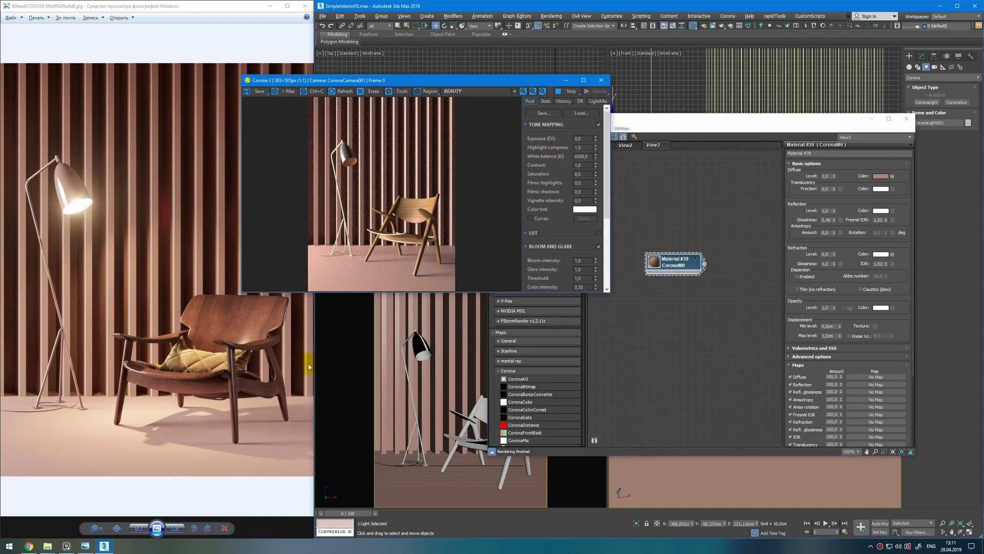
Move the Material #39 node upward and pick the chair's material from the camera view into the node graph
left_click(682, 236)
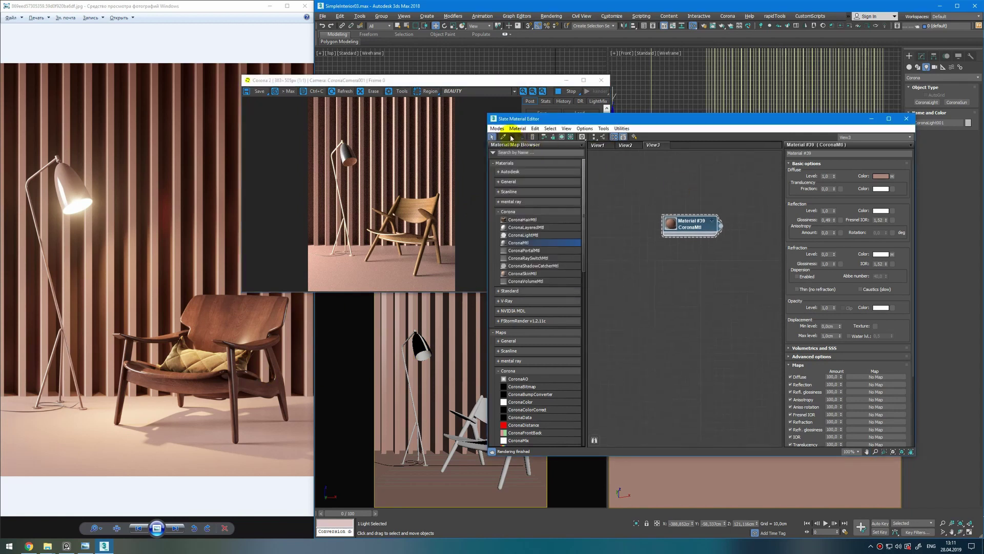
left_click(505, 136)
left_click(477, 413)
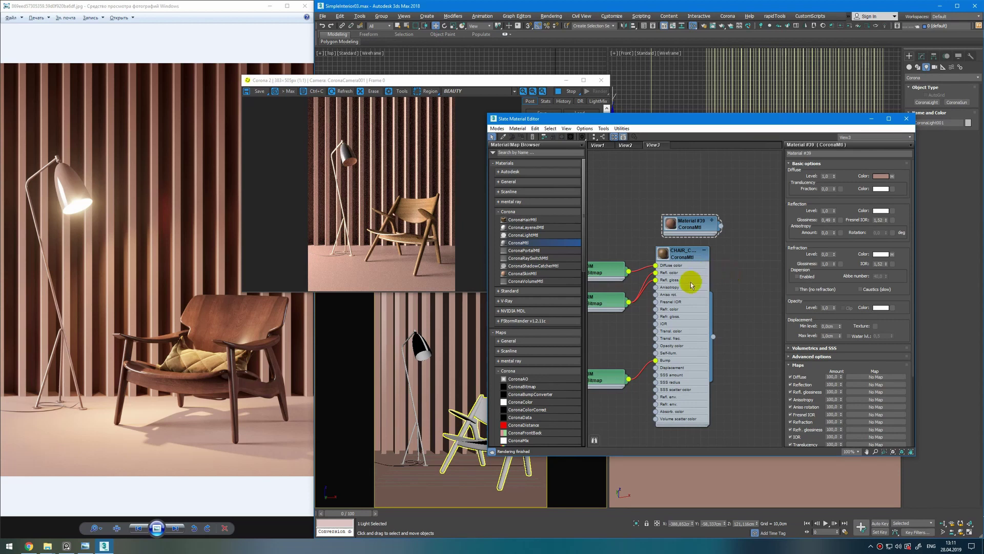
scroll(692, 285, "down", 4)
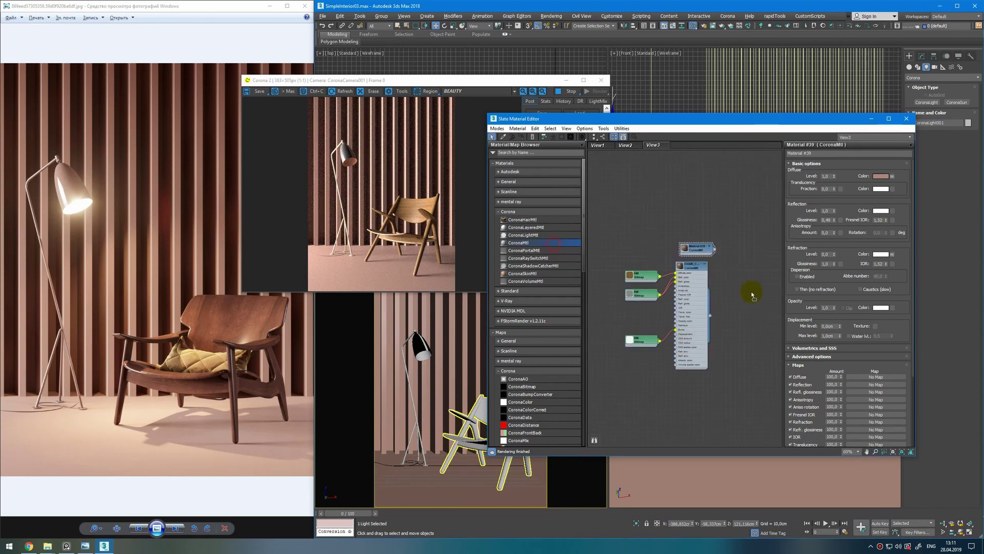
Add a new CoronaMtl node beside the chair's wood material, check the wood material's settings, and open the new material's parameters
left_click_drag(759, 285, 759, 284)
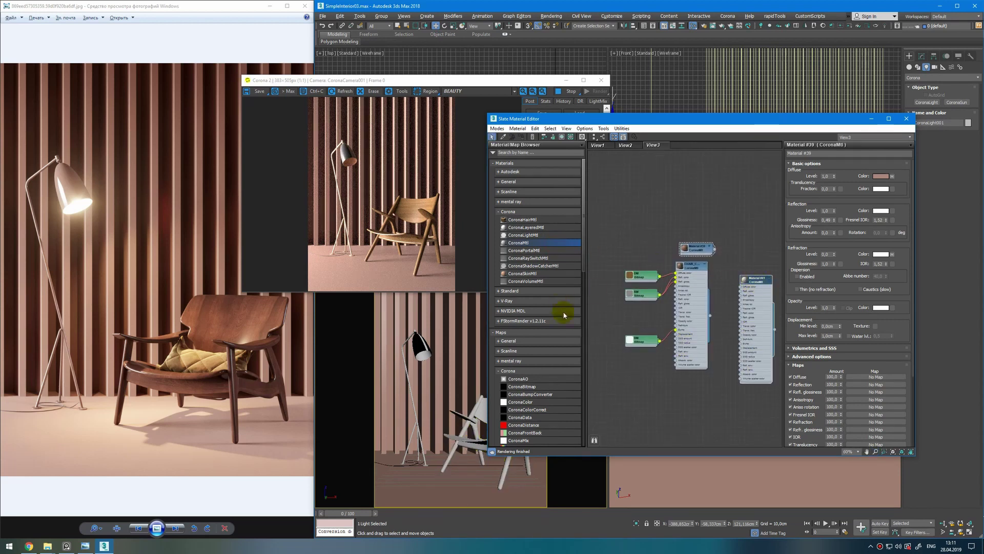
double_click(697, 279)
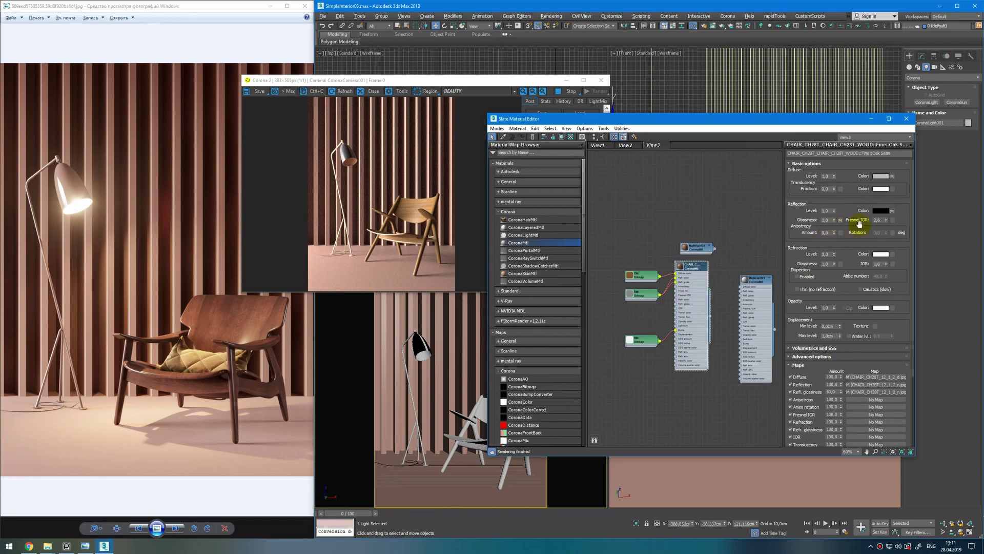
scroll(742, 287, "up", 1)
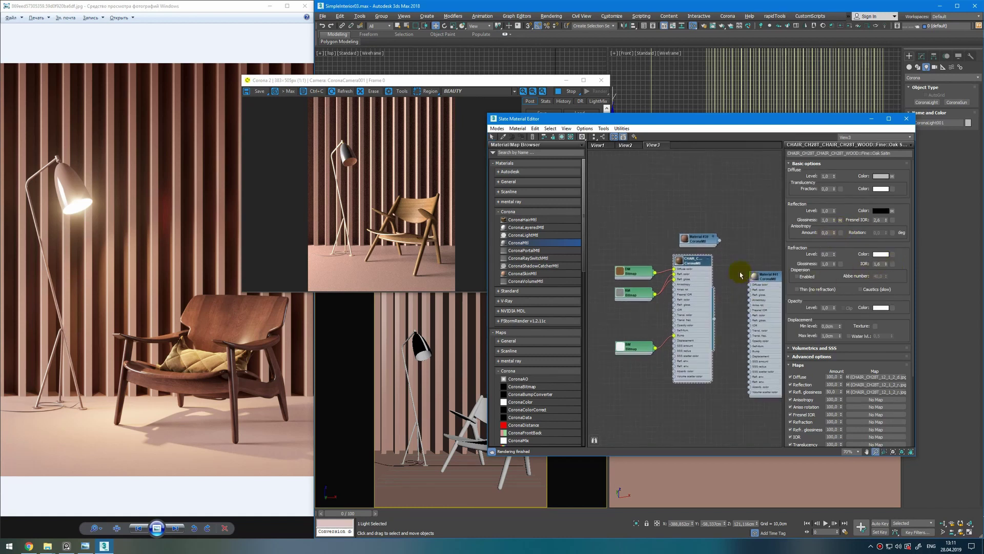
double_click(758, 278)
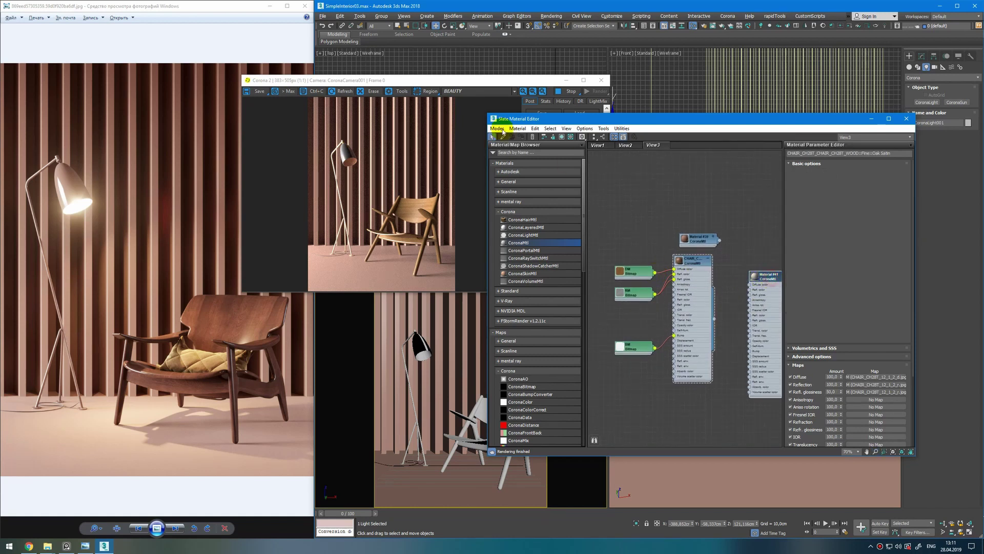
Assign Material #41 to the chair and connect the wood's diffuse bitmap to its diffuse colour
left_click(481, 406)
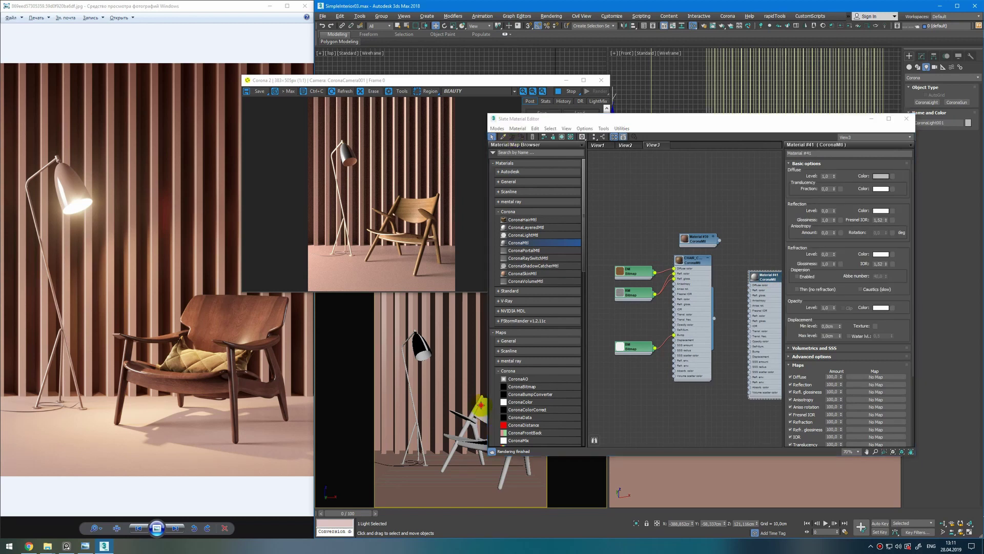
left_click(521, 137)
left_click_drag(655, 272, 749, 285)
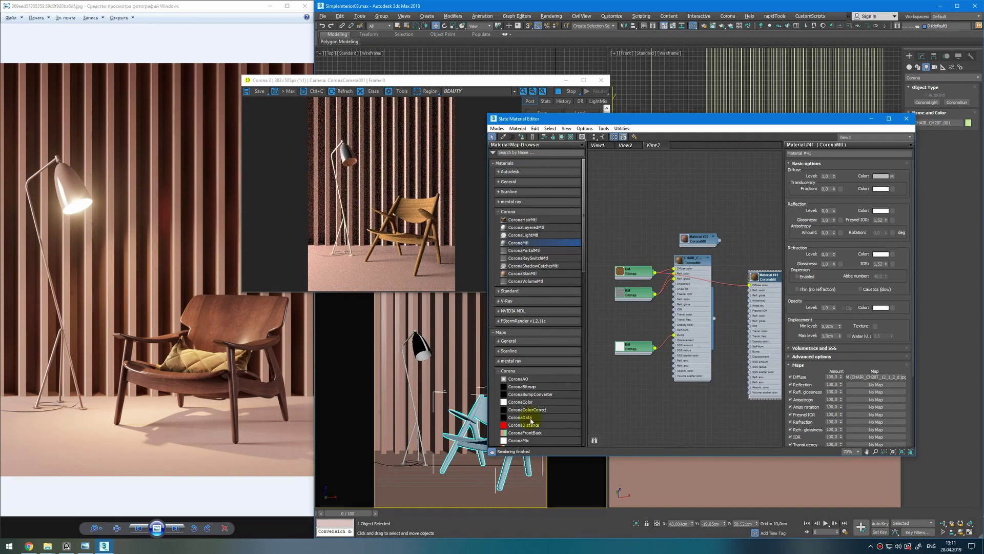
left_click_drag(539, 414, 715, 276)
left_click(722, 286)
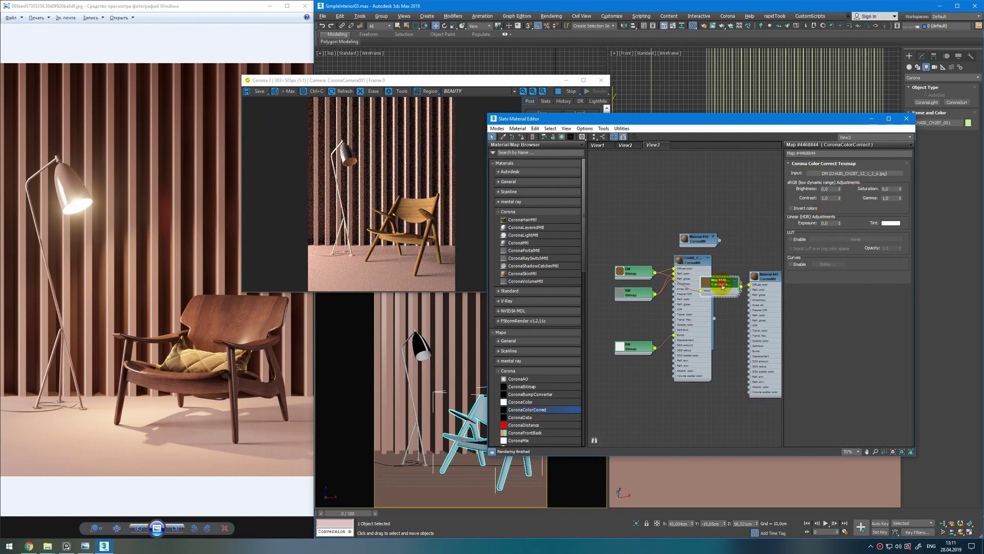
key("ctrl+z")
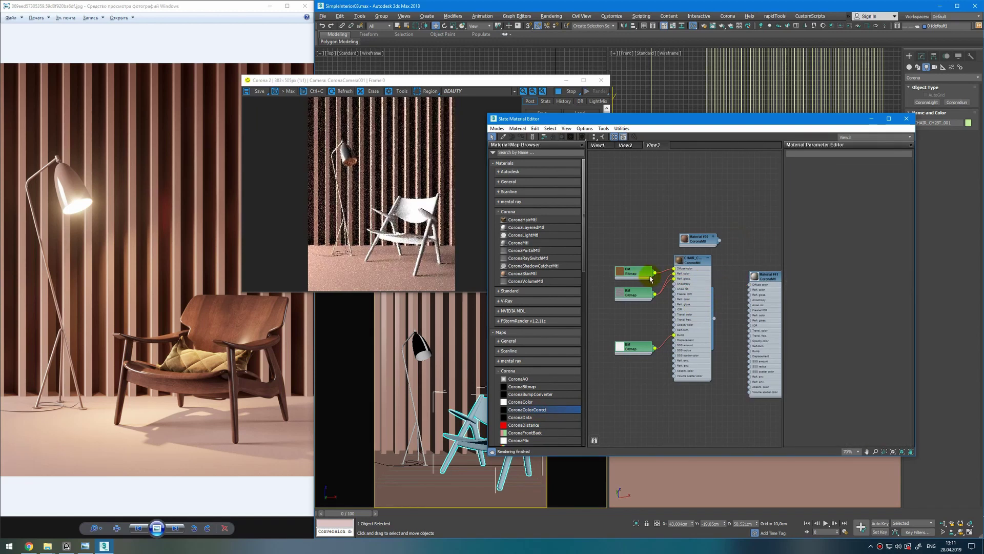
Insert a ColorCorrection map between the bitmap and Material #41's diffuse colour, with hue shift -11,362 and saturation -25,581
left_click(523, 343)
scroll(518, 359, "down", 3)
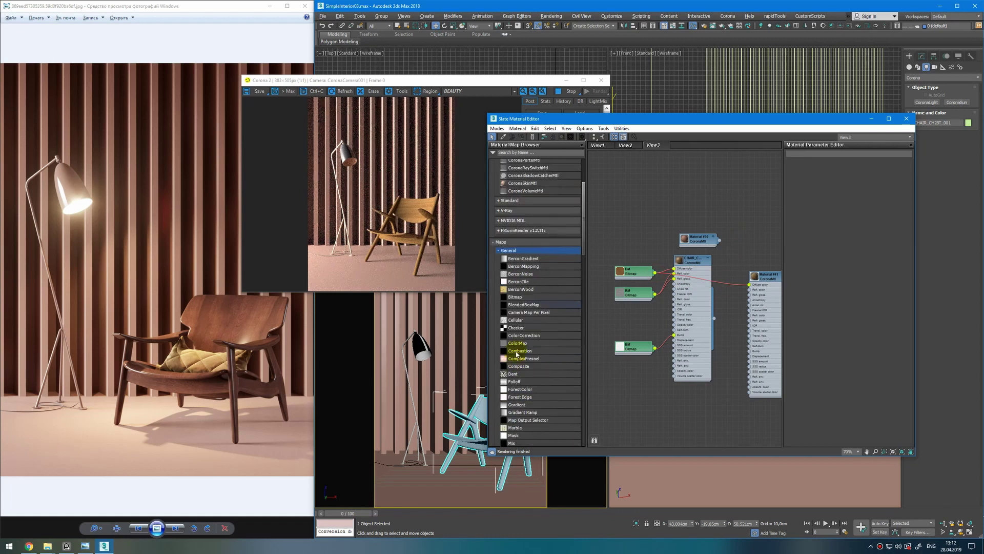
left_click_drag(530, 340, 720, 280)
left_click_drag(848, 241, 833, 273)
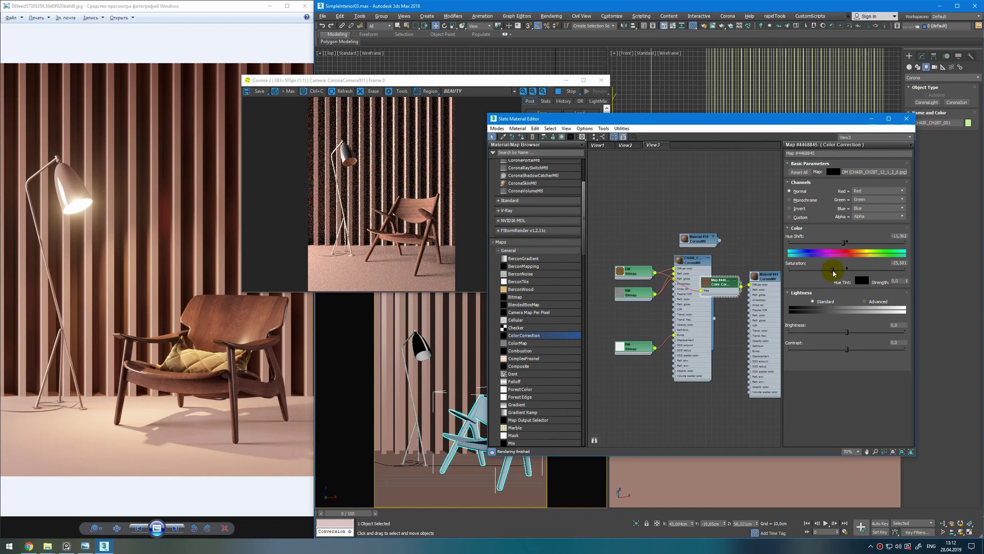
Set Material #41's reflection level to 1,0 and lower its reflection glossiness
double_click(766, 276)
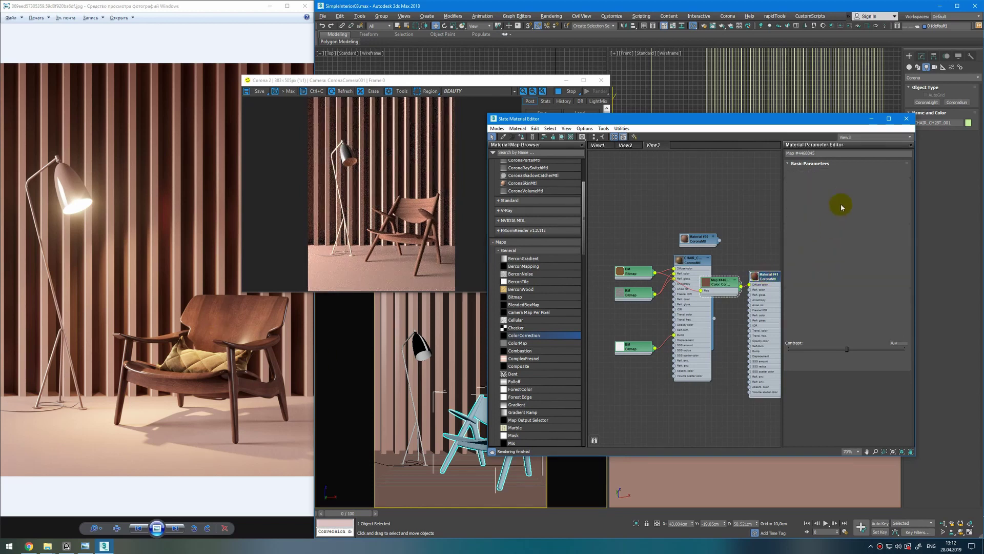
left_click_drag(834, 212, 820, 156)
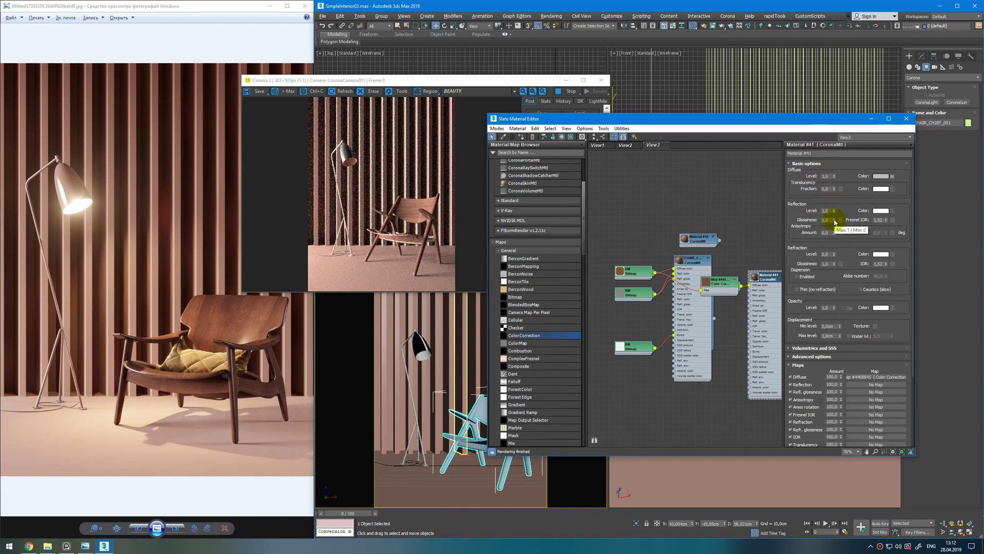
left_click_drag(834, 219, 834, 225)
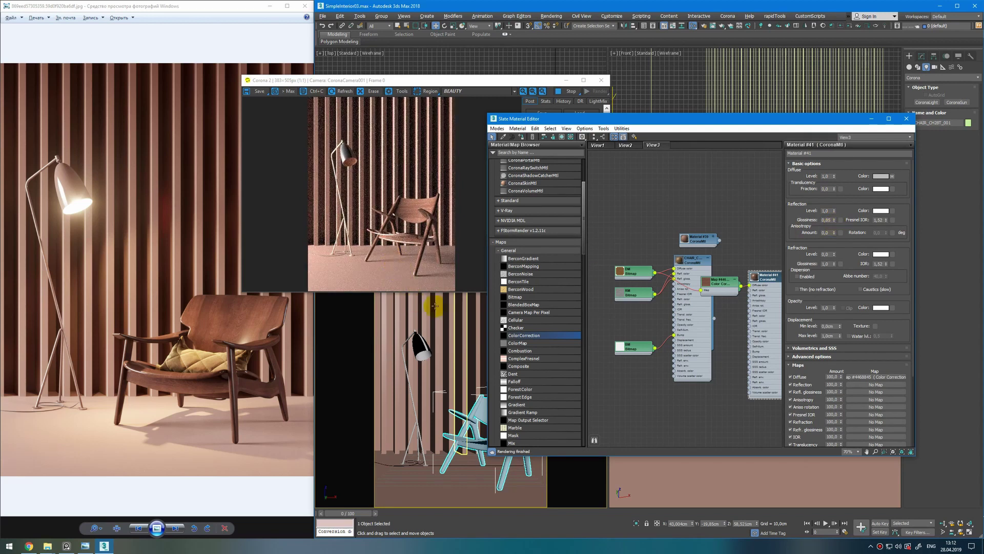
Set the ColorCorrection map's saturation to -15,615 and move its node farther from Material #41
double_click(719, 283)
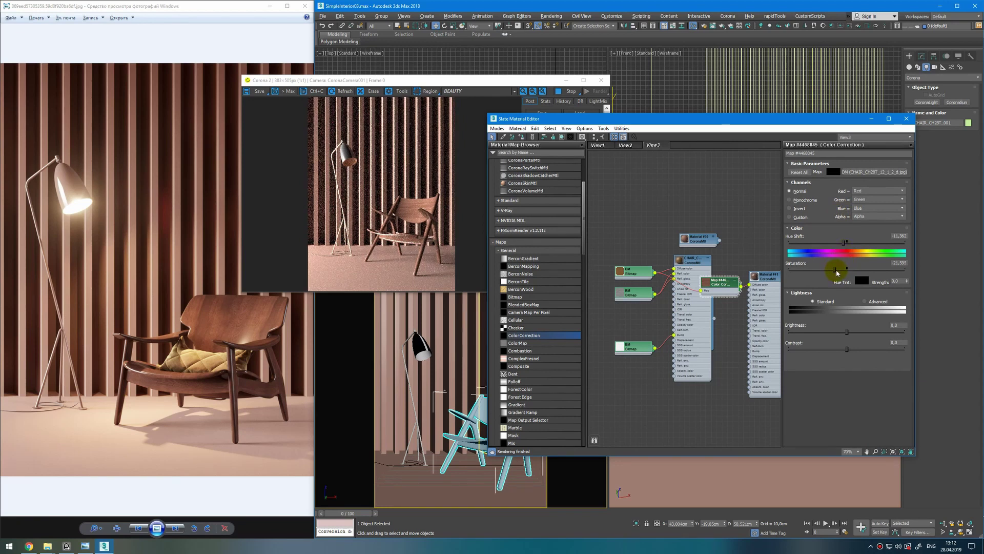
left_click_drag(836, 269, 838, 268)
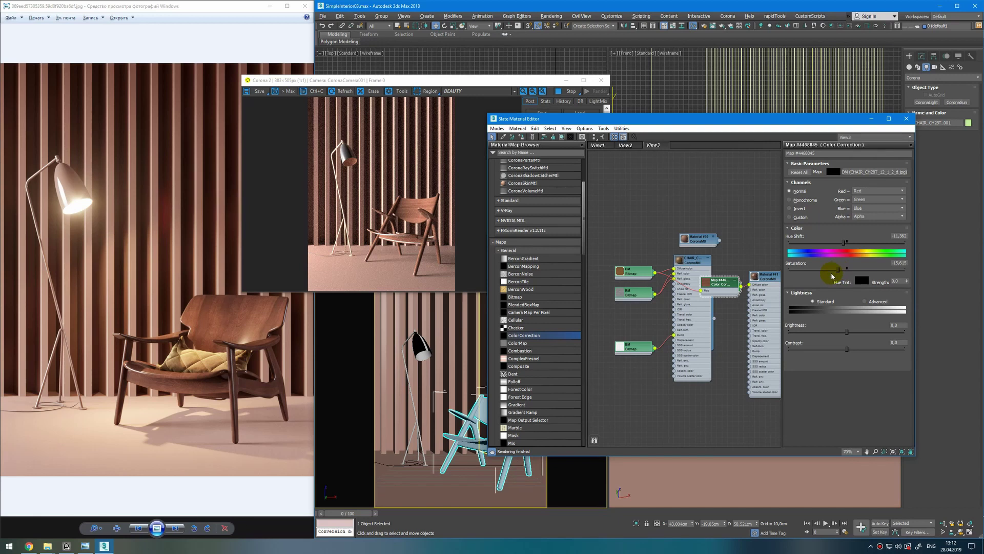
middle_click_drag(751, 282, 707, 266)
scroll(701, 267, "up", 4)
left_click_drag(679, 264, 647, 264)
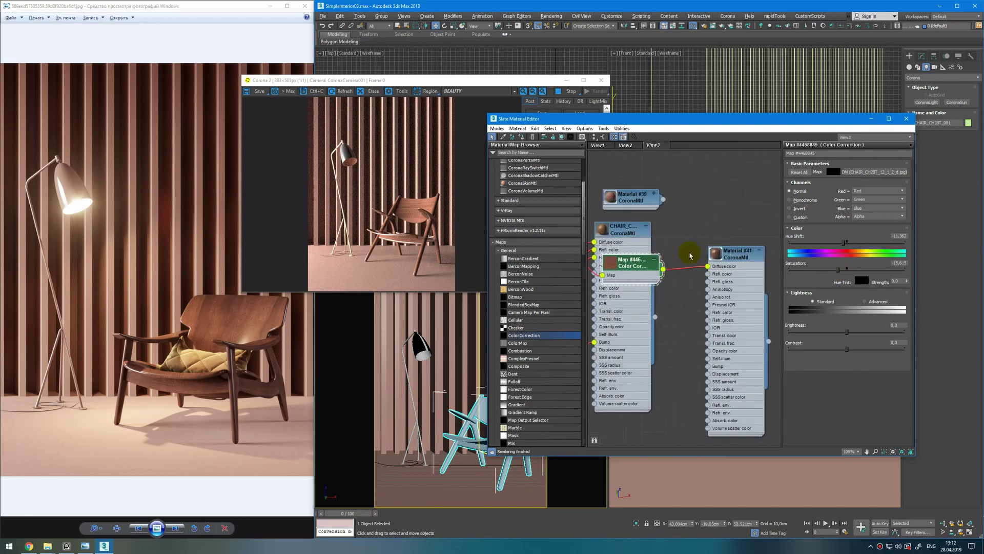
Connect the chair's reflection bitmap to Material #41's reflection glossiness and set that map's amount to 5
middle_click_drag(695, 249, 734, 217)
left_click_drag(606, 250, 748, 252)
double_click(767, 224)
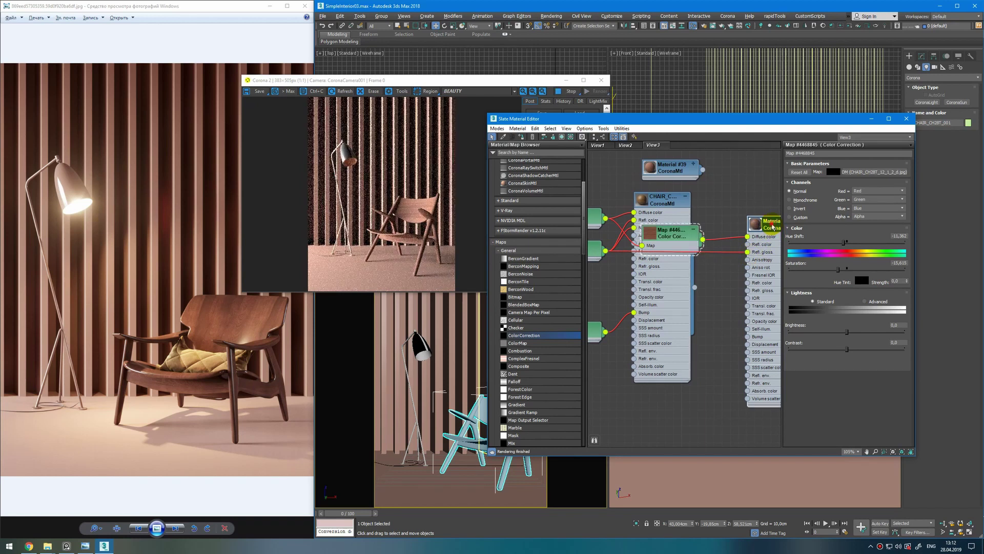
scroll(795, 336, "down", 5)
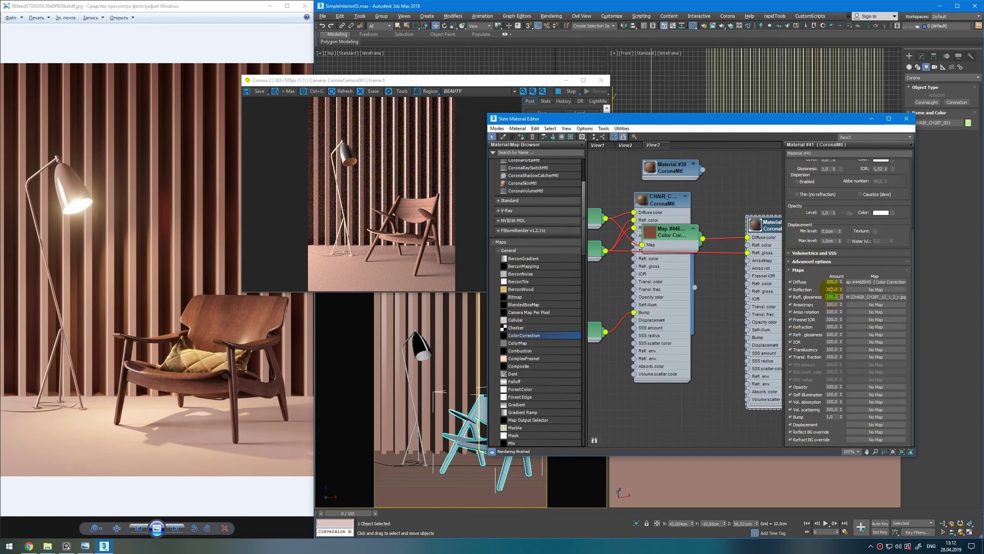
type("5")
key("Return")
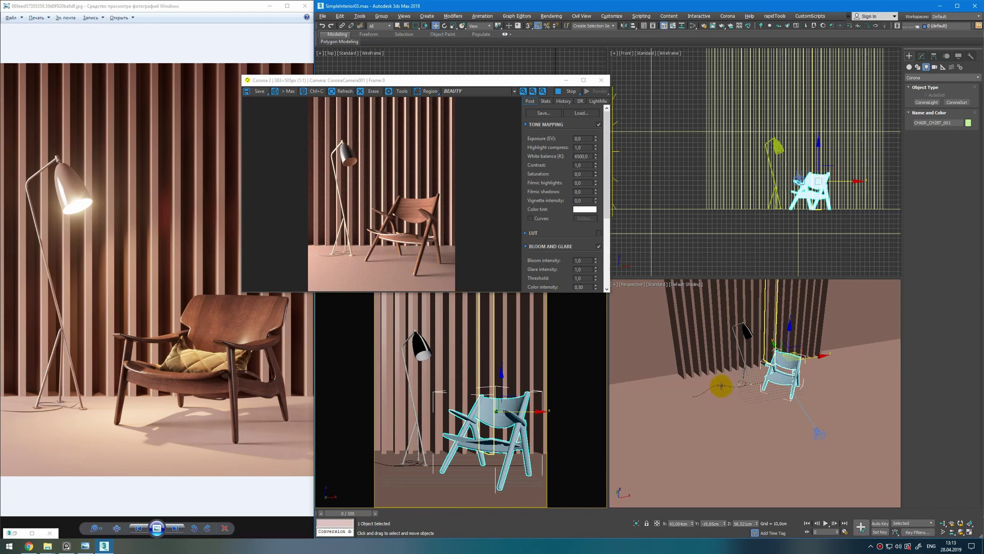
Select the rectangular Corona light in the perspective view, move it slightly toward the slatted wall's side, and rotate it slightly
middle_click_drag(721, 387, 767, 418, "alt")
scroll(771, 369, "down", 2)
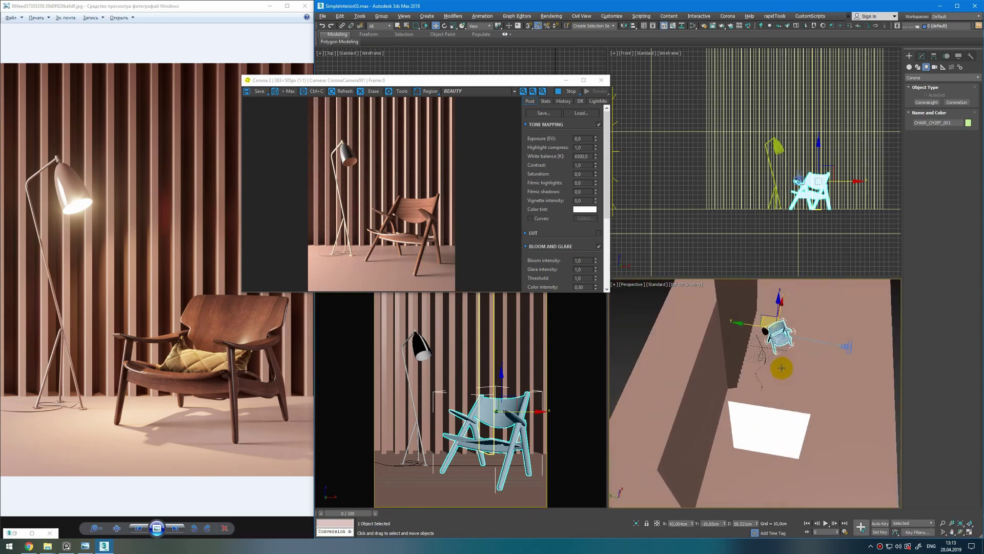
left_click(764, 422)
left_click_drag(738, 429, 725, 418)
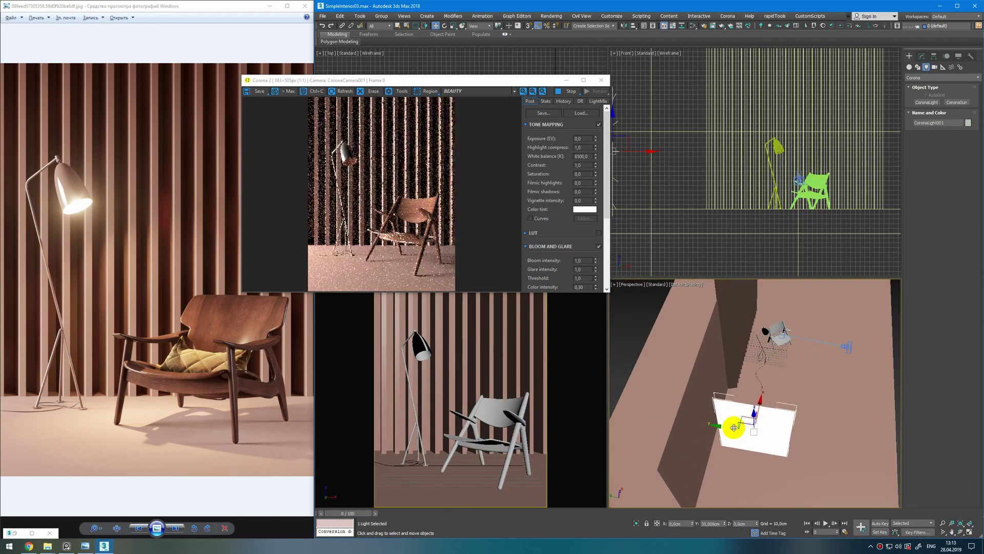
key("e")
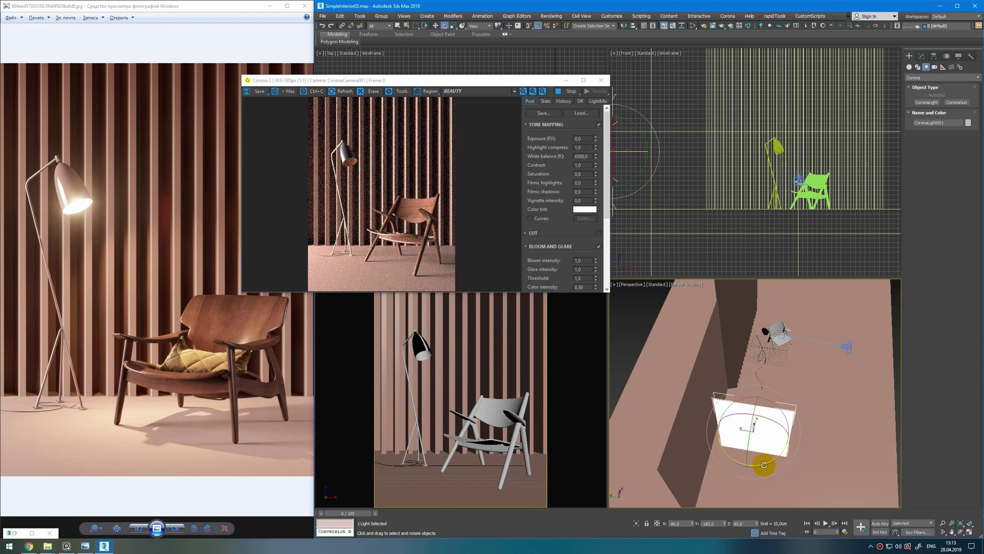
left_click_drag(764, 464, 761, 465)
Nudge the rectangular light farther toward the wall and narrow it to about 115 cm wide
key("w")
middle_click_drag(753, 436, 770, 439, "alt")
left_click_drag(744, 431, 739, 430)
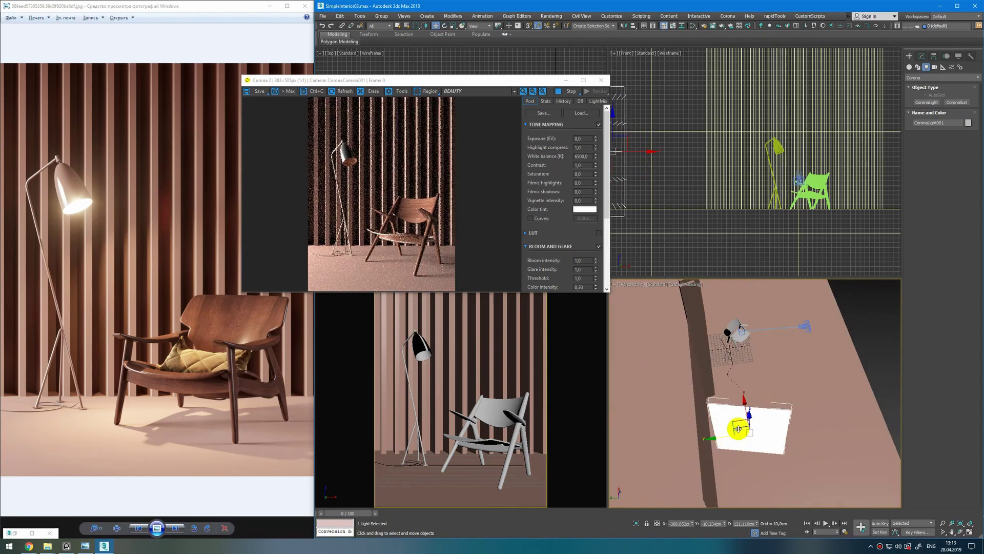
left_click(922, 56)
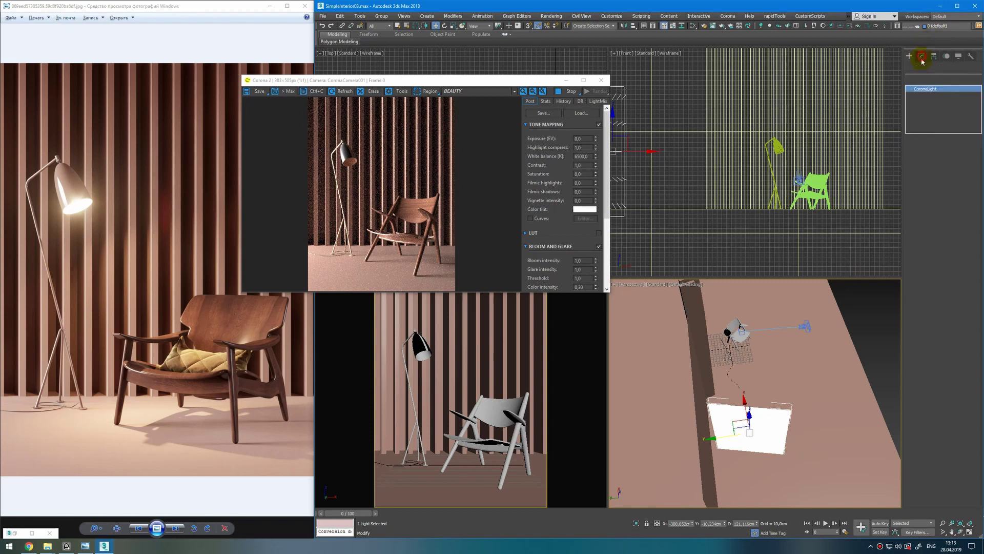
mouse_move(965, 246)
left_mouse_down()
mouse_move(967, 230)
mouse_move(970, 238)
left_mouse_up()
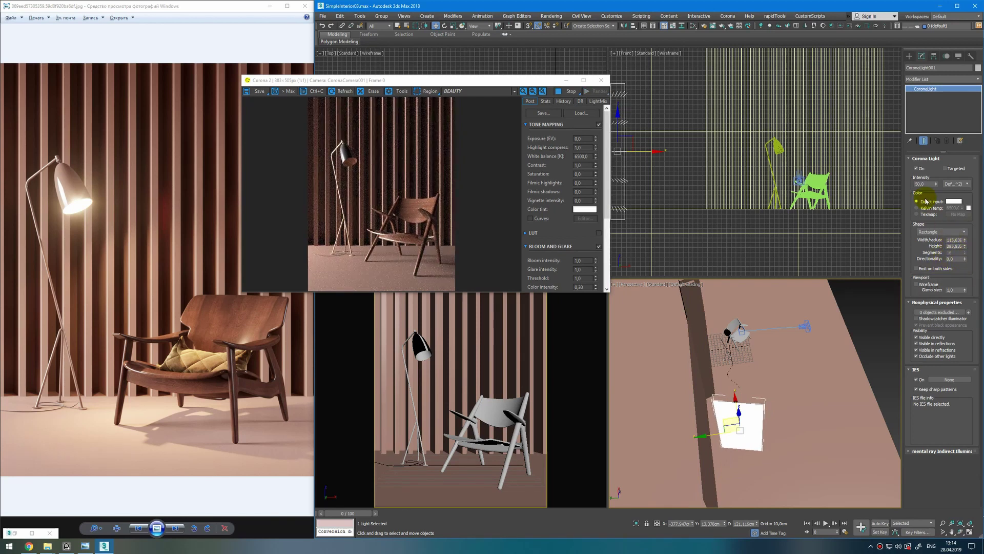
Copy the rectangular light along its horizontal axis to the opposite side of the chair
middle_click_drag(798, 351, 636, 363, "alt")
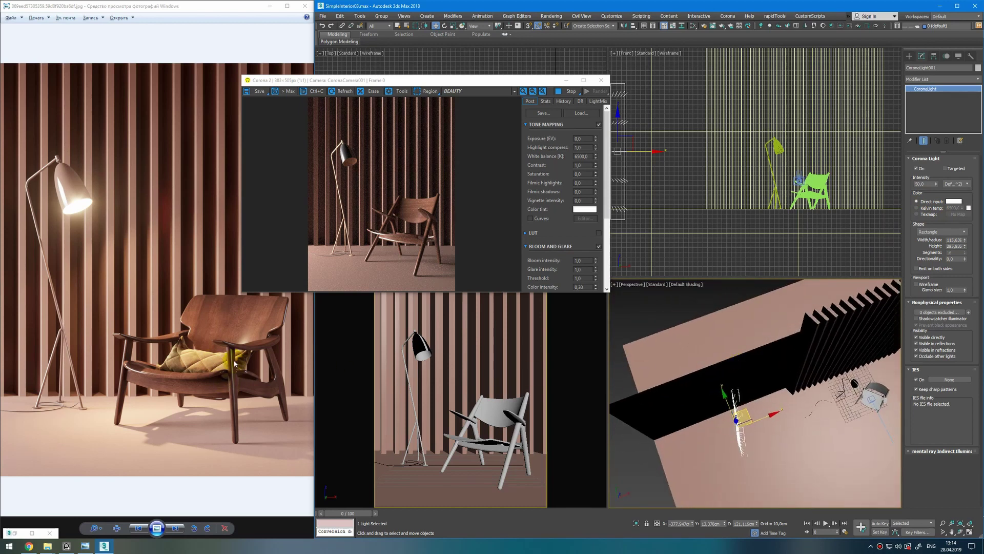
middle_click_drag(756, 376, 722, 372)
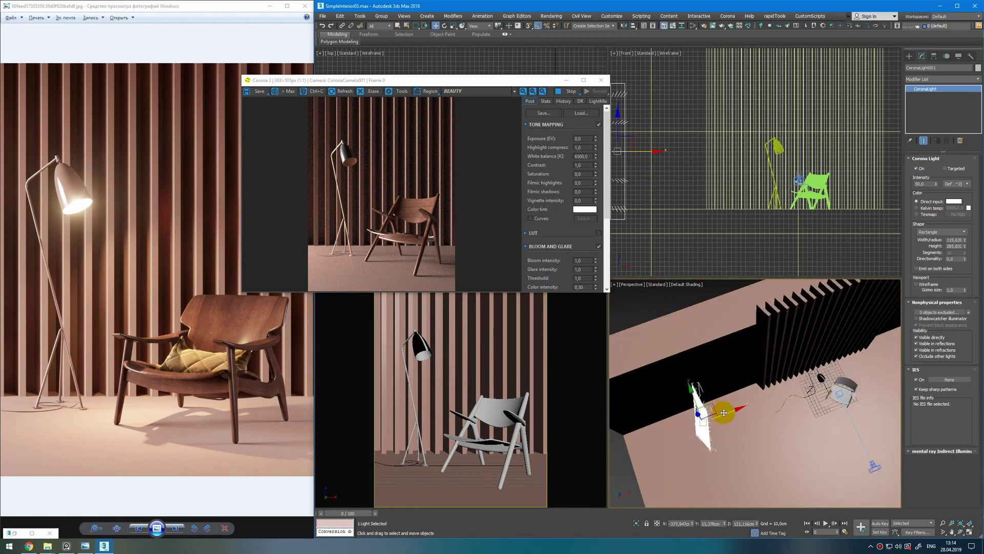
left_click_drag(730, 408, 897, 347, "shift")
left_click(659, 307)
Rotate the copied light, move it forward to the camera's right side, and set its intensity to 2
middle_click_drag(825, 366, 756, 345, "alt")
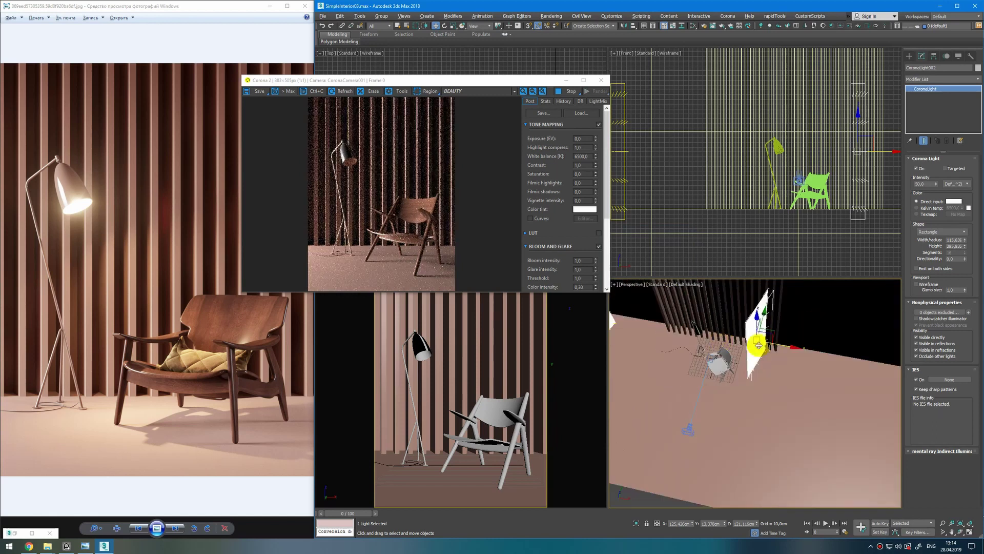
key("e")
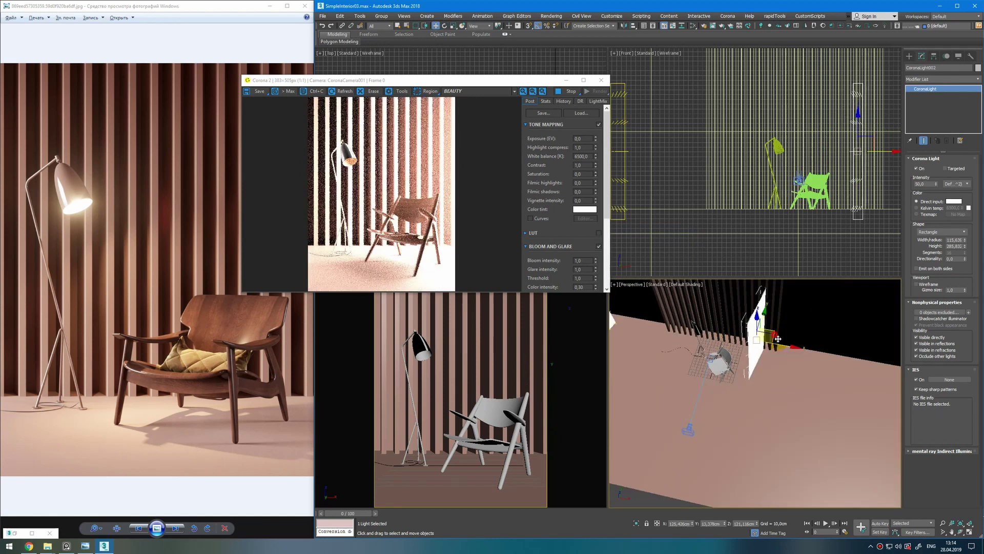
left_click_drag(771, 337, 835, 410)
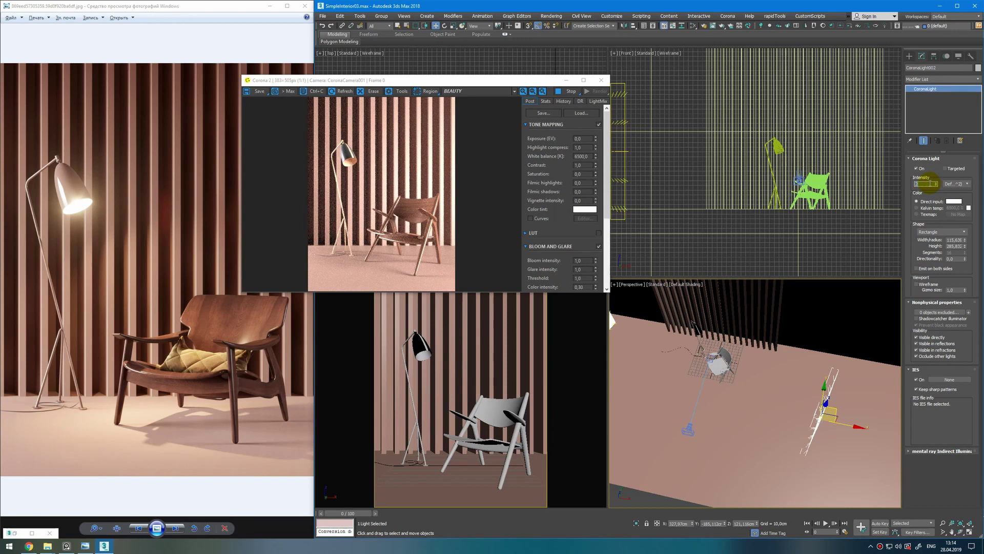
left_click(931, 183)
type("2")
key("Return")
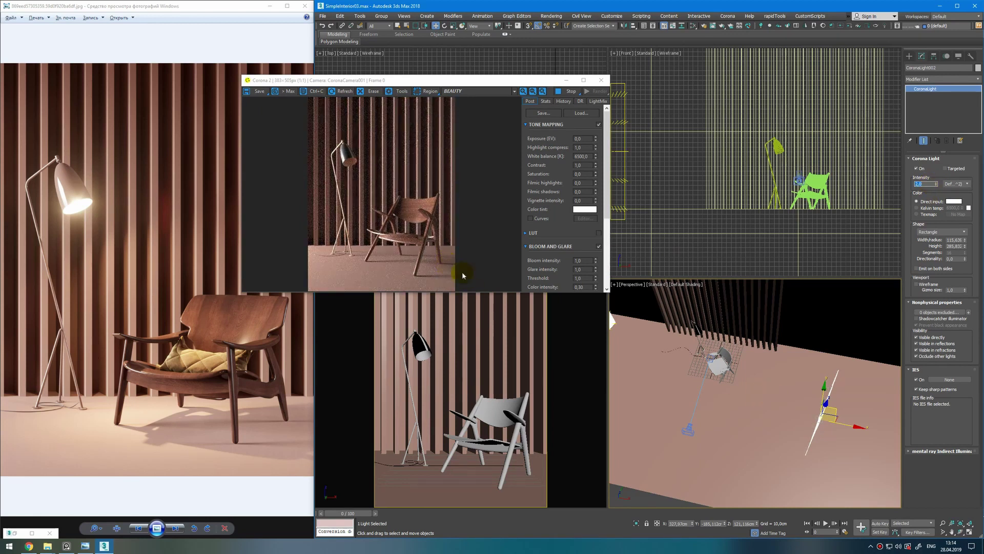
Select the original rectangular light on the lamp's side and set its intensity to 100
middle_click_drag(718, 362, 749, 347, "alt")
middle_click_drag(723, 382, 823, 337)
left_click(621, 460)
left_click(622, 460)
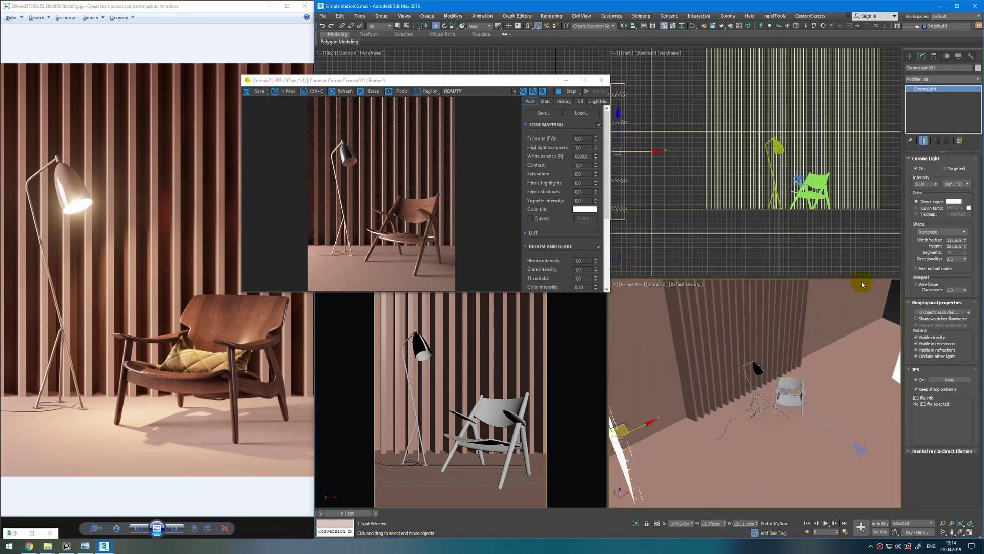
left_click(922, 183)
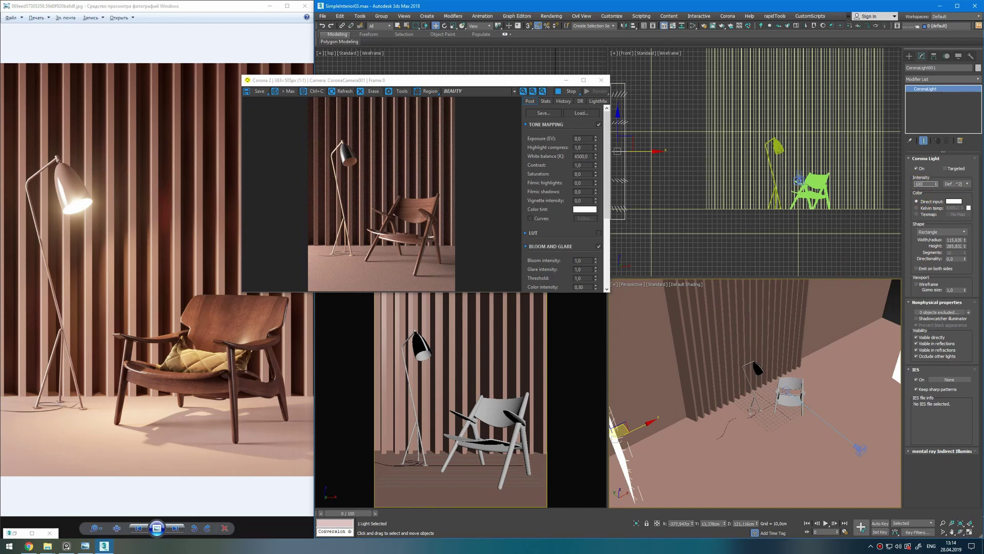
type("100")
key("Return")
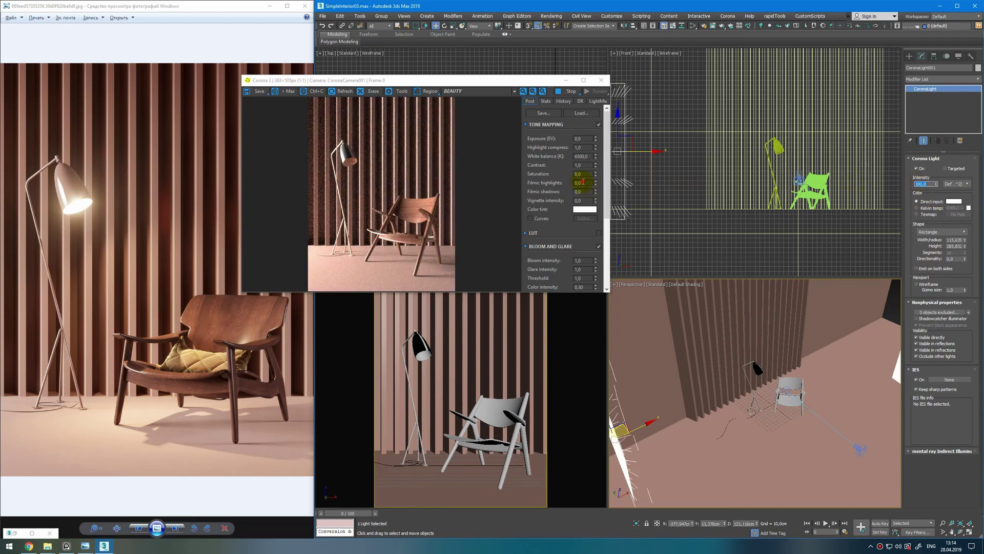
Set the render's filmic highlights to 1 and the rectangular light's intensity to 80
left_click(583, 183)
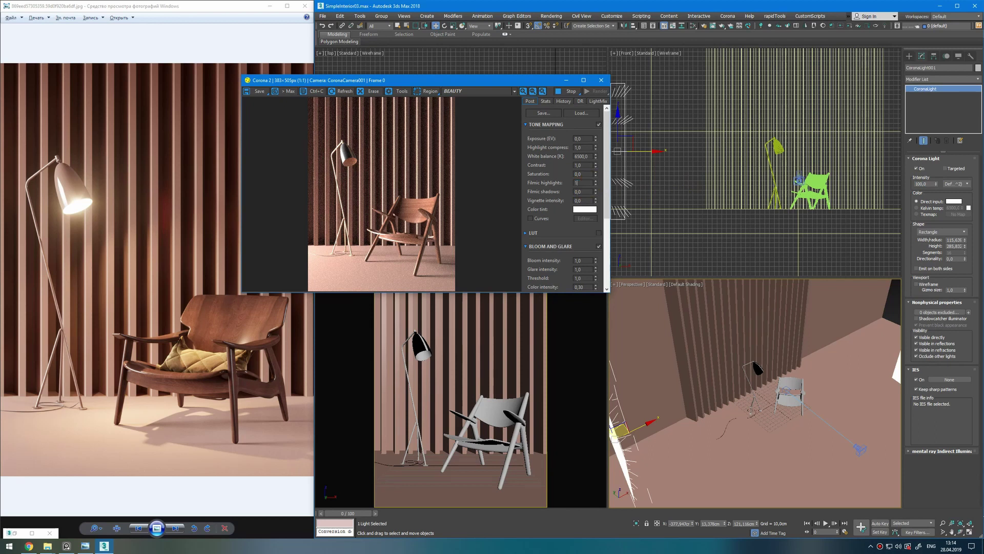
double_click(584, 183)
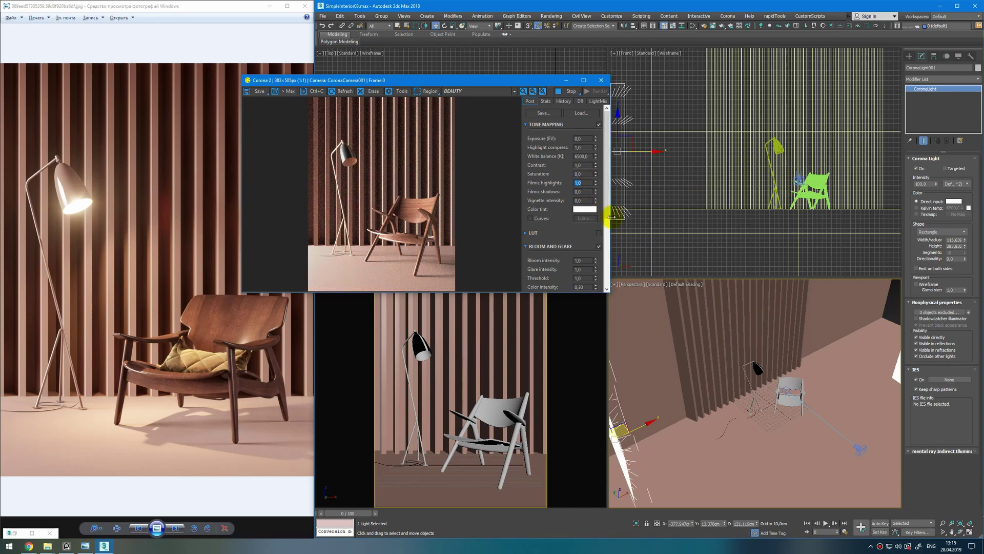
double_click(932, 183)
type("80")
key("Return")
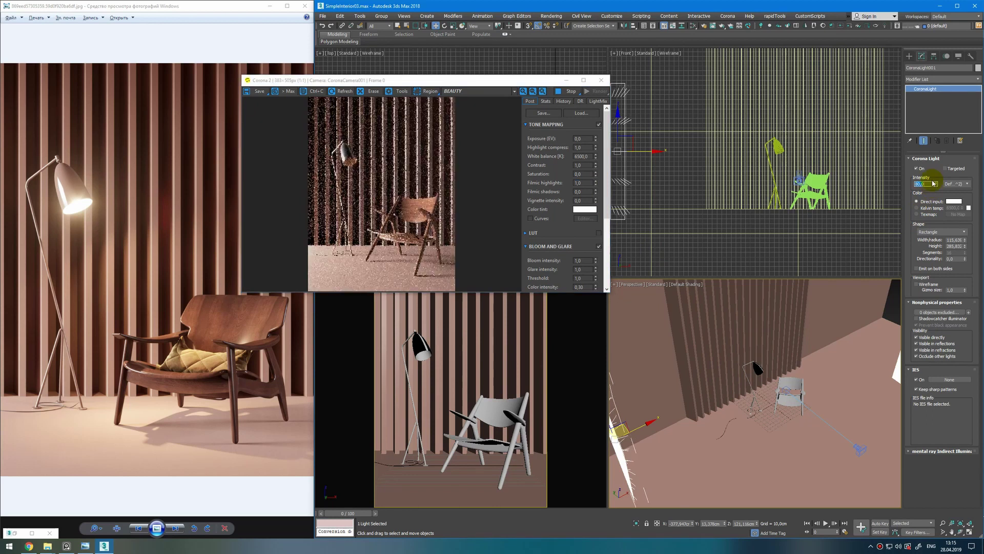
Load the floor lamp's multi-material into the Slate Material Editor and arrange its root node beside the sub-material nodes
middle_click_drag(769, 359, 791, 391, "alt")
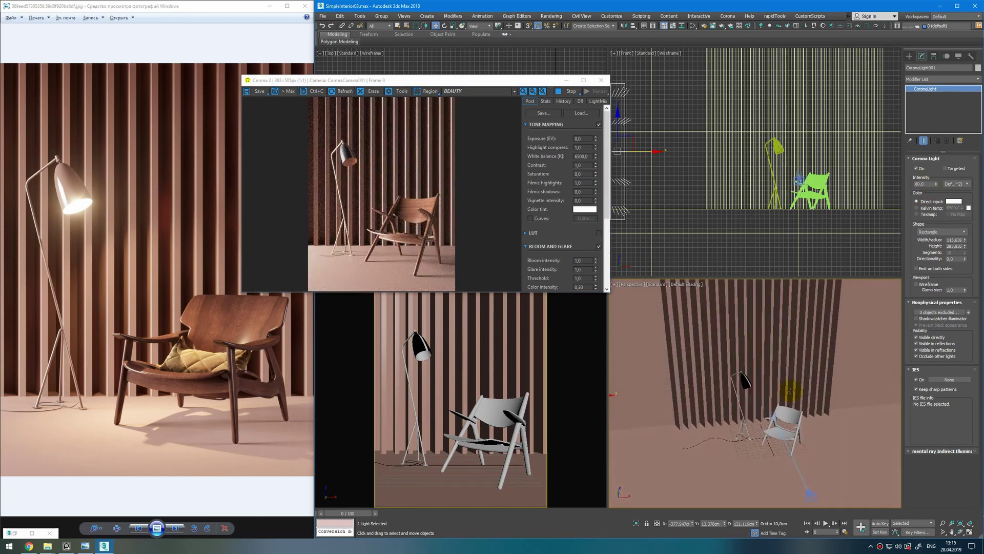
scroll(791, 394, "up", 6)
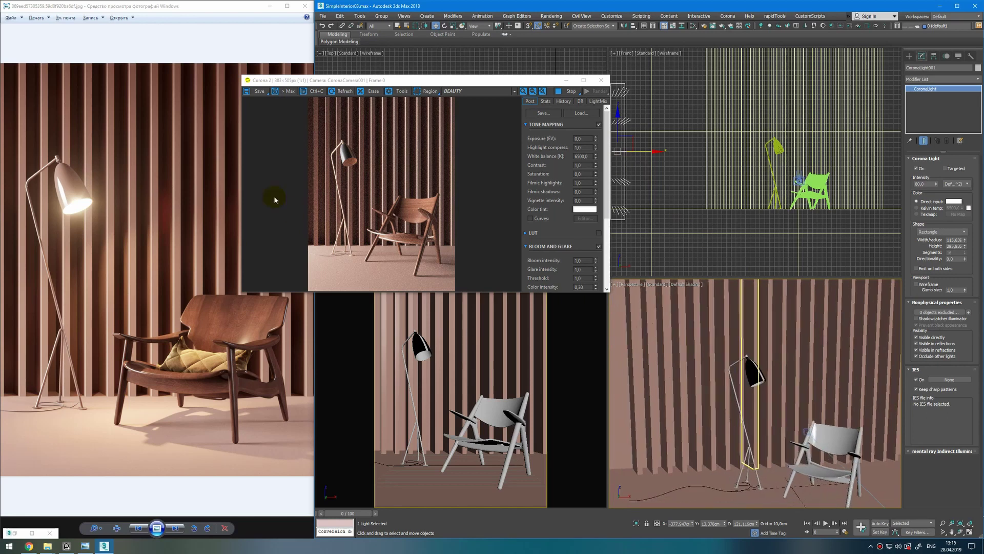
scroll(763, 385, "up", 3)
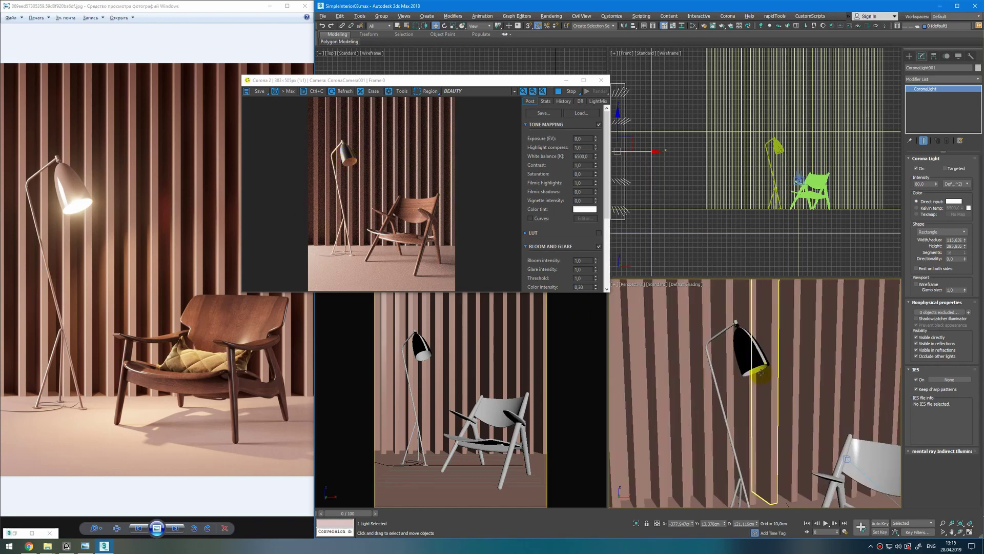
key("m")
scroll(719, 409, "down", 8)
middle_click_drag(696, 339, 692, 316)
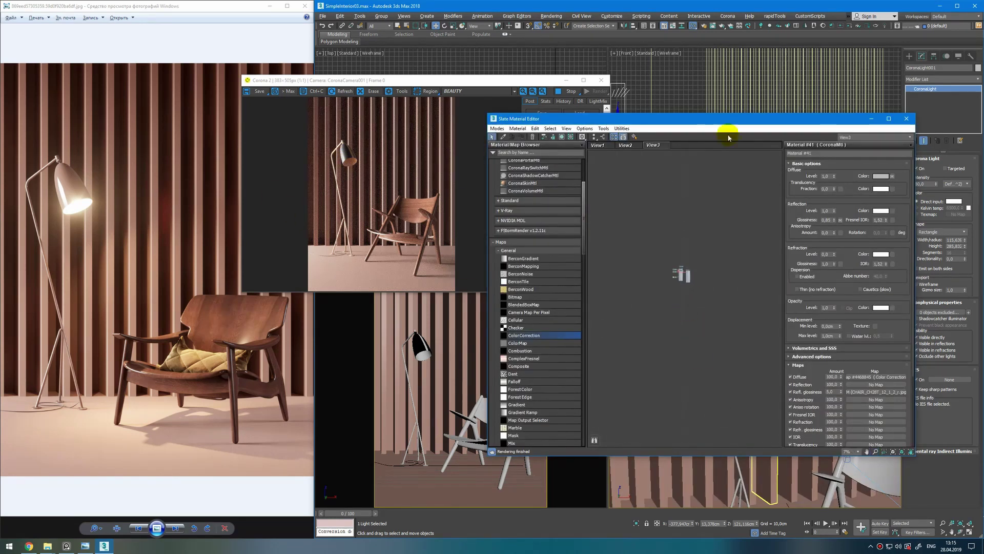
left_click_drag(729, 137, 840, 93)
scroll(800, 246, "up", 3)
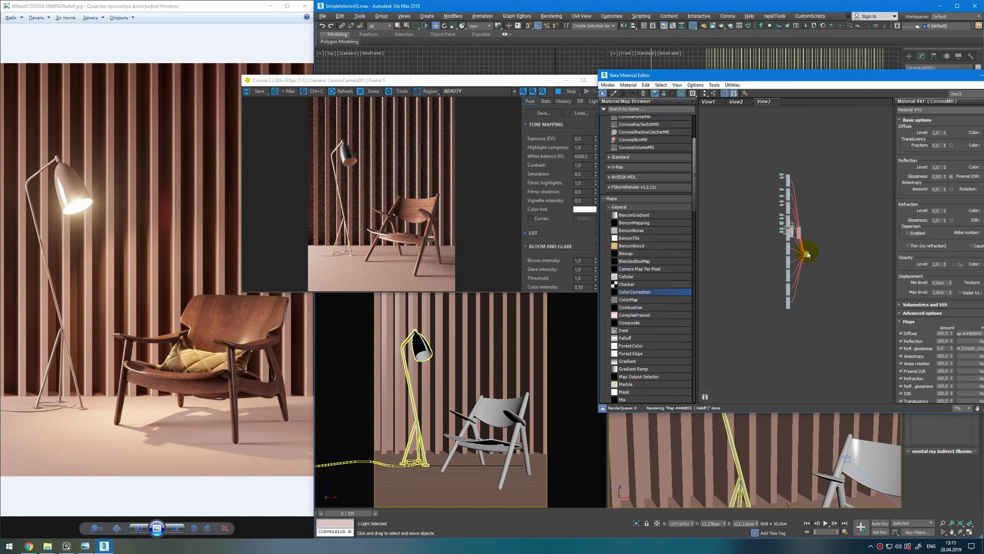
left_click_drag(786, 262, 767, 303)
scroll(759, 281, "up", 5)
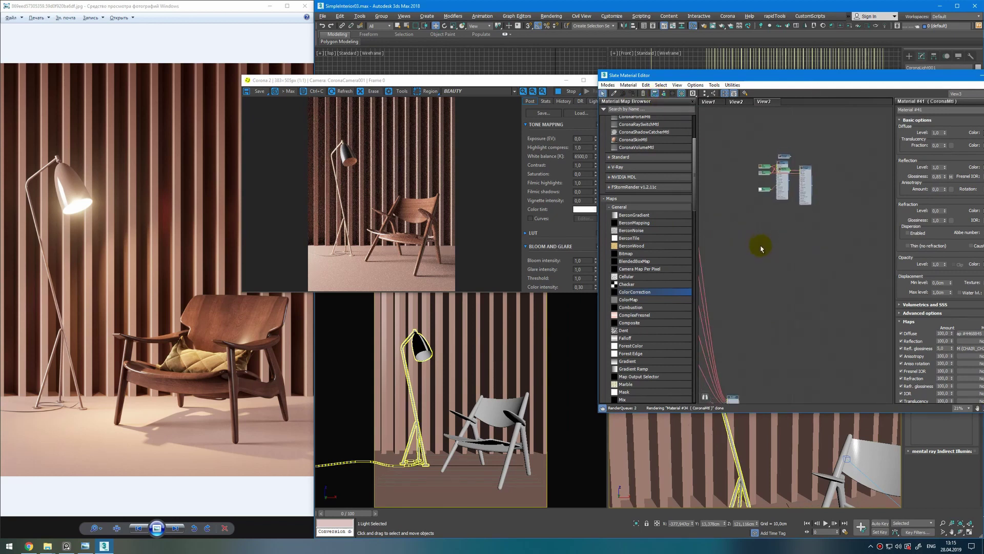
left_click_drag(660, 75, 539, 64)
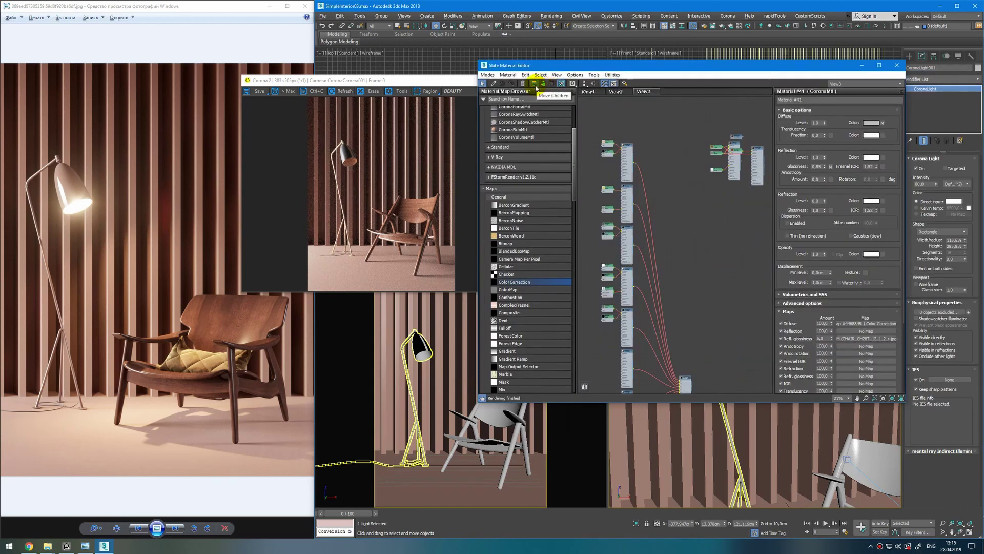
left_click_drag(686, 380, 672, 202)
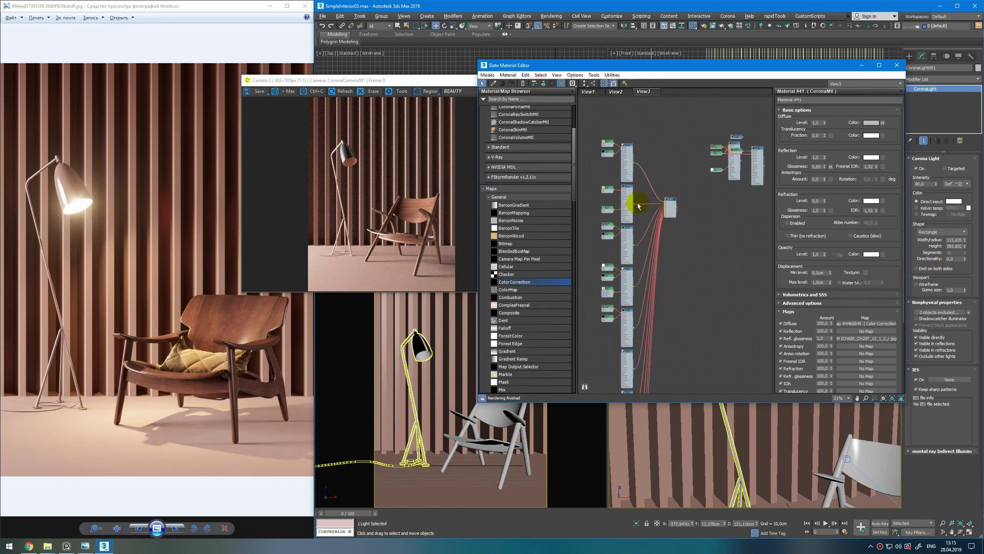
Replace the lampshade's black sub-material, Material #28, with a fresh CoronaMtl and delete its two leftover Falloff maps
scroll(623, 211, "up", 3)
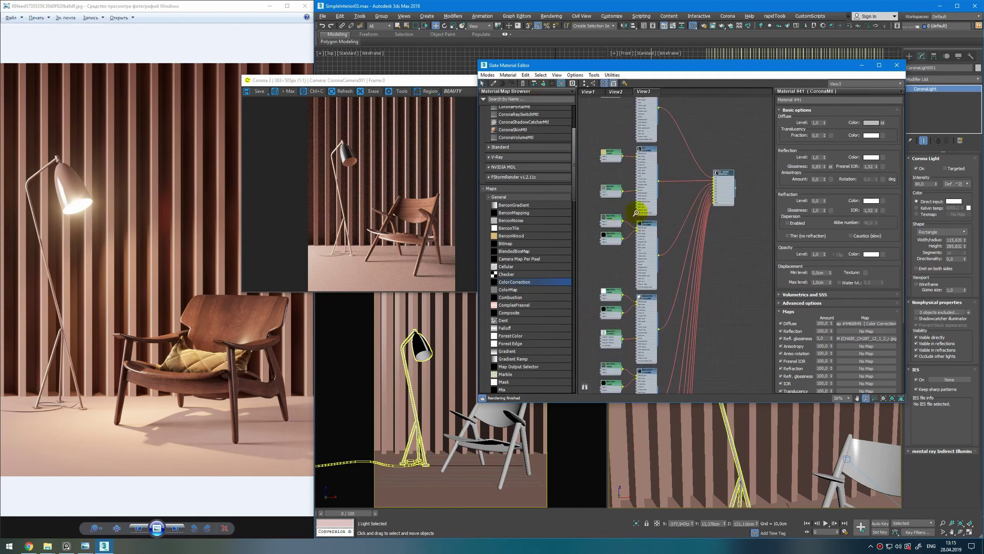
scroll(637, 214, "up", 2)
left_click(671, 255)
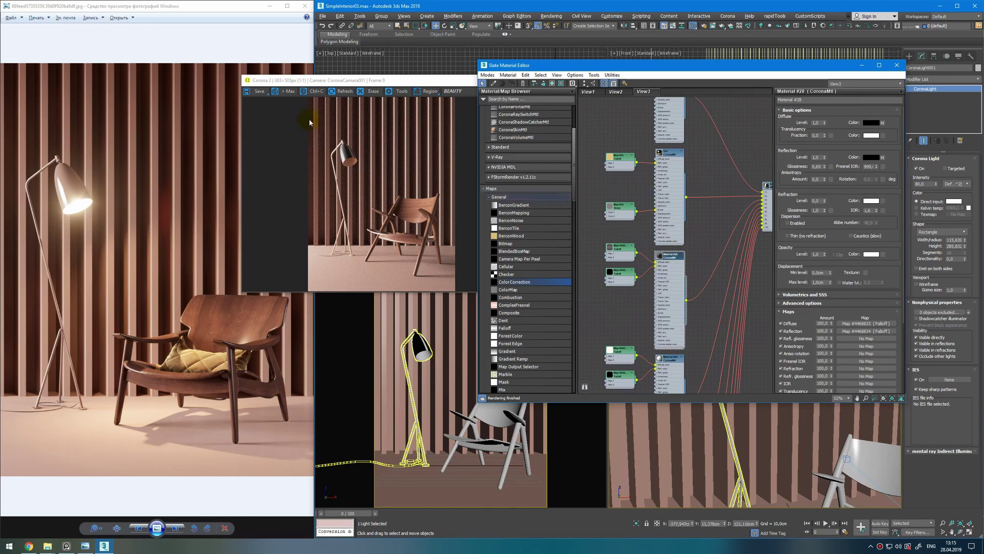
left_click(347, 159)
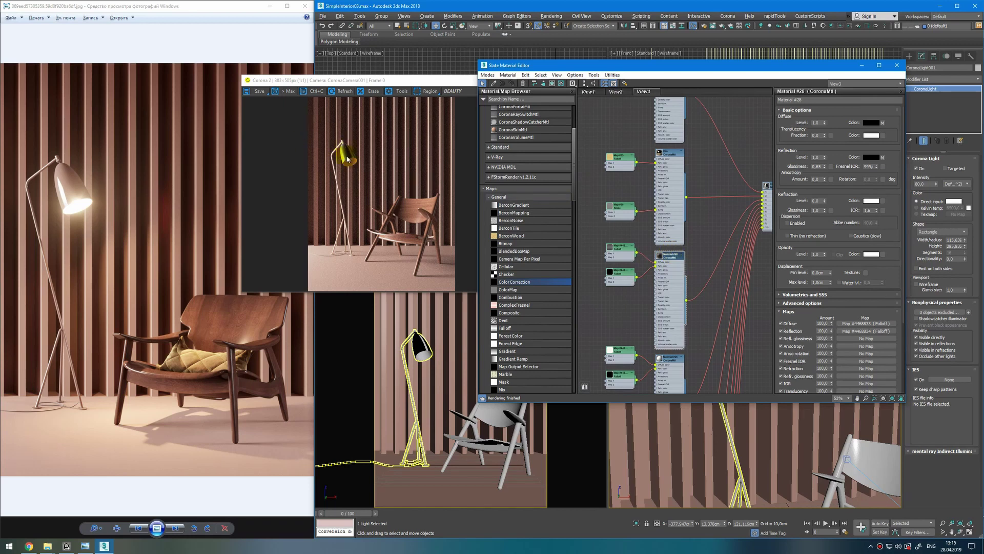
right_click(662, 255)
left_click(675, 273)
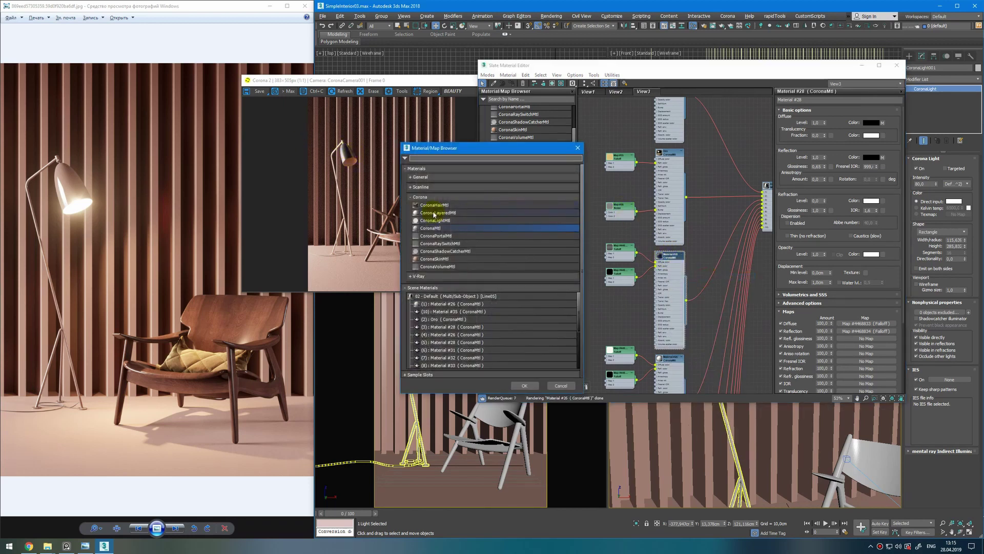
double_click(432, 229)
left_click_drag(609, 234, 626, 282)
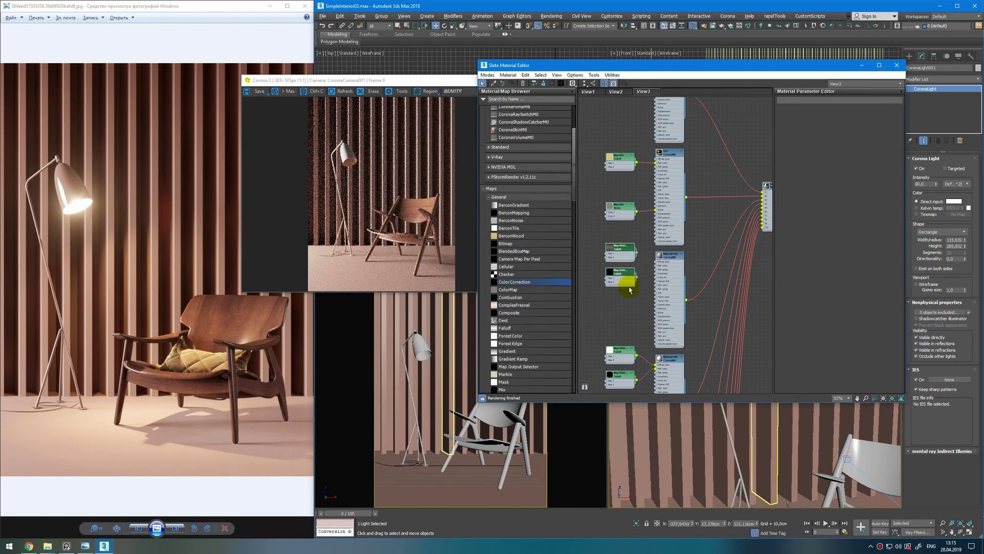
double_click(669, 255)
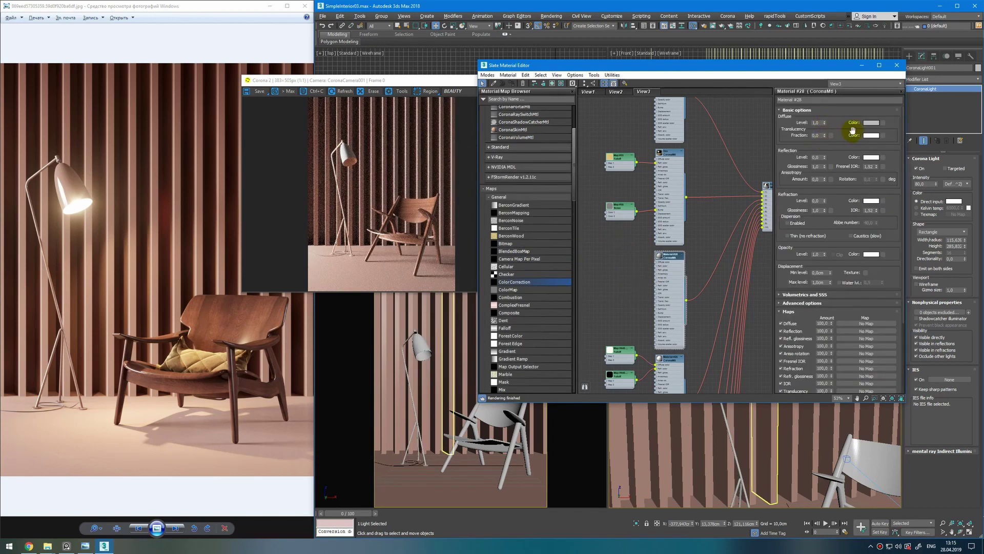
Give Material #28 a brown diffuse colour sampled from the reference lampshade, reflection level 1 and glossiness 0.86
left_click(871, 123)
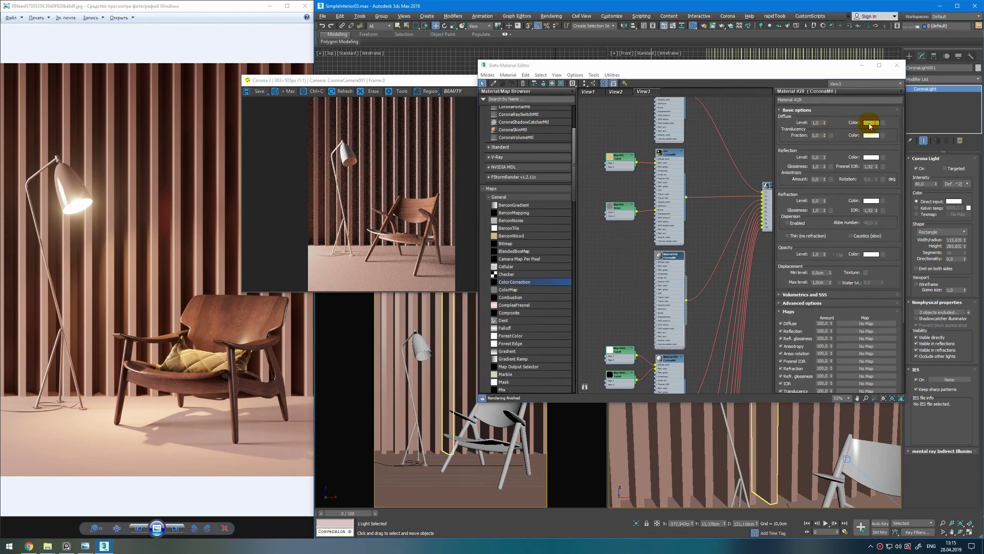
left_click(63, 167)
left_click(513, 208)
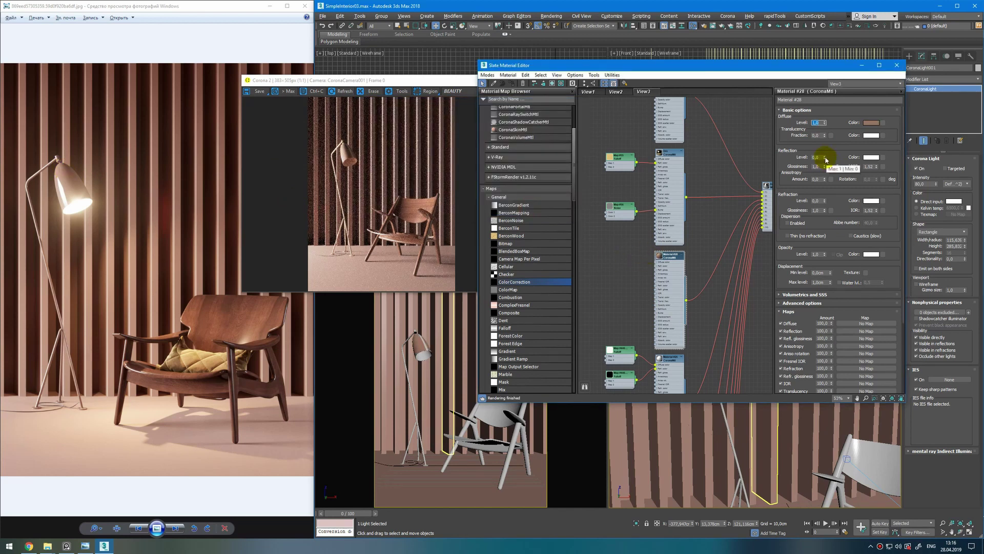
left_click_drag(825, 158, 823, 89)
left_click_drag(825, 166, 822, 170)
Enable 2D Pan Zoom Mode in the camera viewport and frame the lampshade closely for the interactive render
left_click_drag(736, 70, 729, 74)
left_click_drag(419, 82, 738, 89)
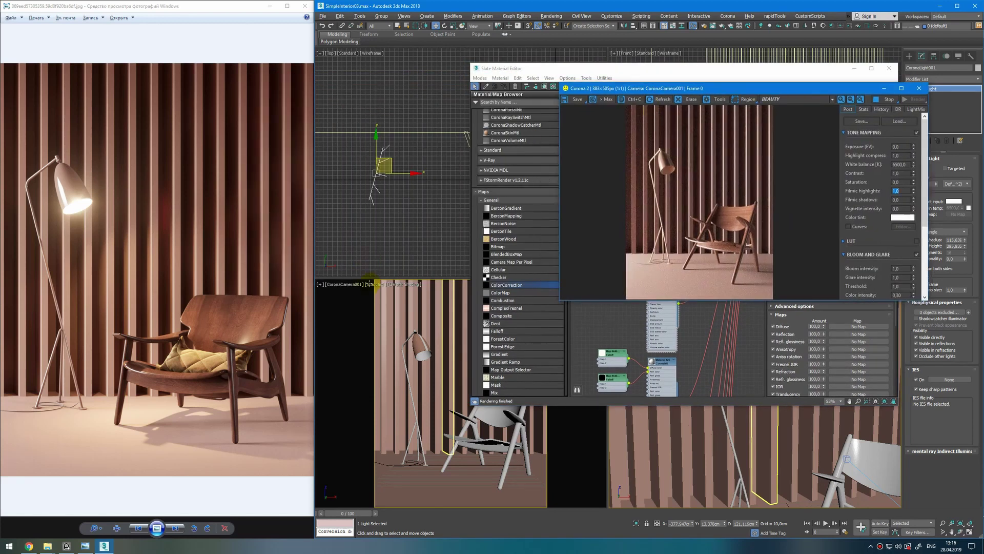
left_click(320, 284)
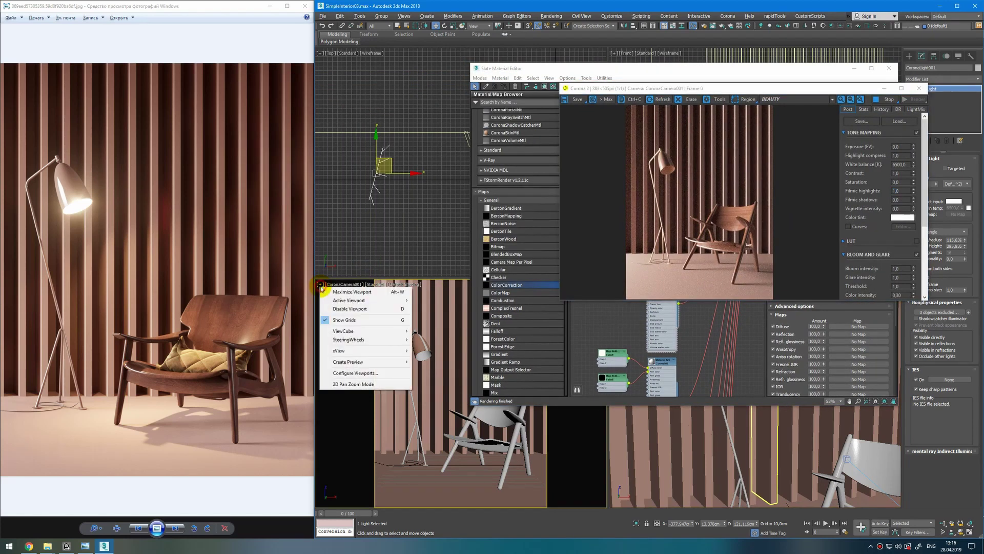
left_click(356, 388)
scroll(400, 358, "up", 4)
mouse_move(400, 358)
middle_mouse_down()
mouse_move(413, 348)
mouse_move(416, 357)
middle_mouse_up()
scroll(413, 352, "down", 2)
scroll(417, 357, "up", 6)
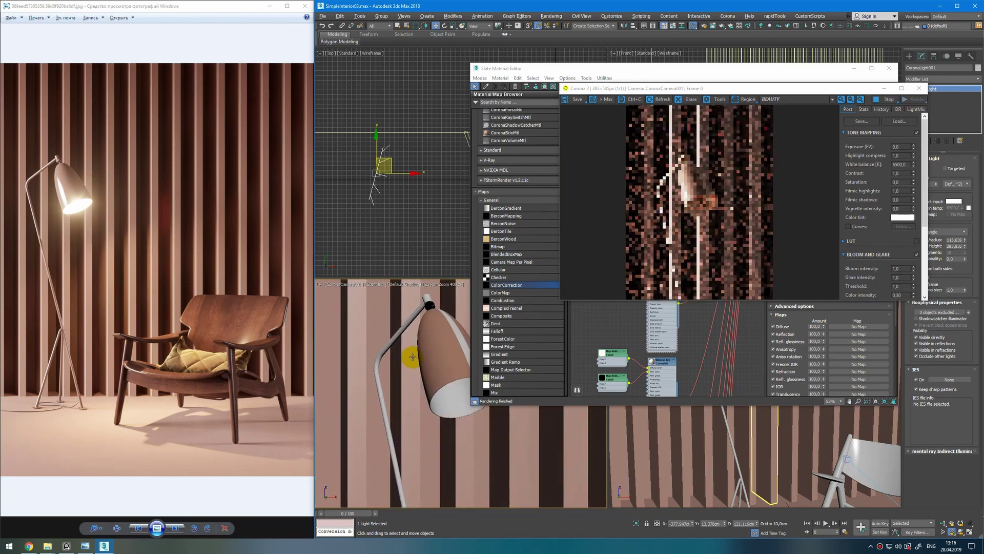
left_click_drag(736, 90, 404, 77)
Connect the brown Material #28 to the multi-material slot used by the lamp's stand
middle_click_drag(686, 300, 654, 357)
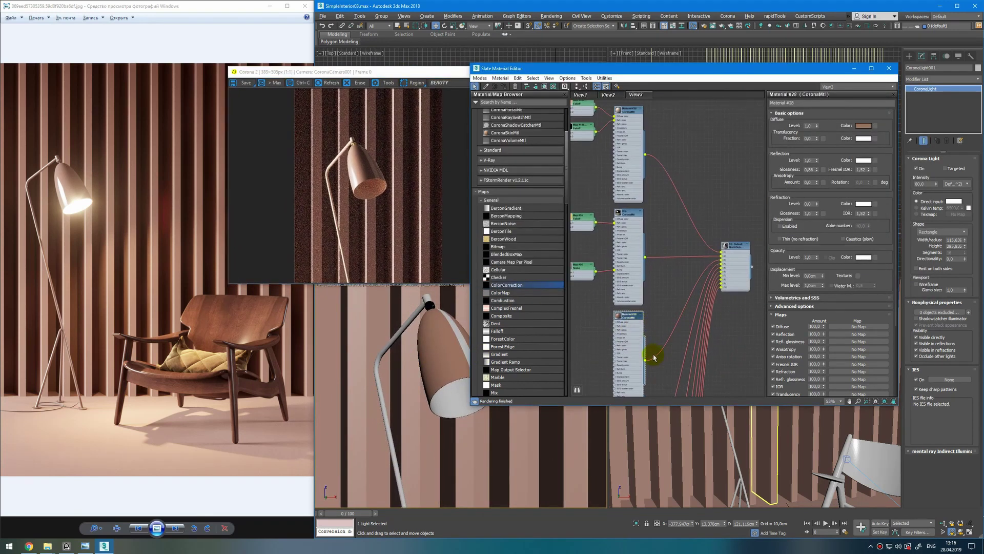
left_click(329, 183)
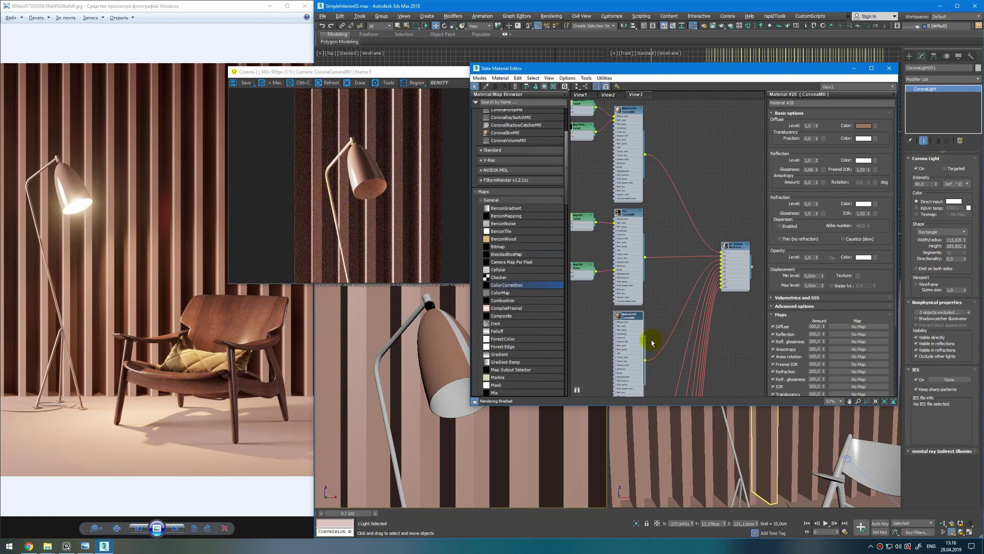
left_click_drag(645, 359, 724, 258)
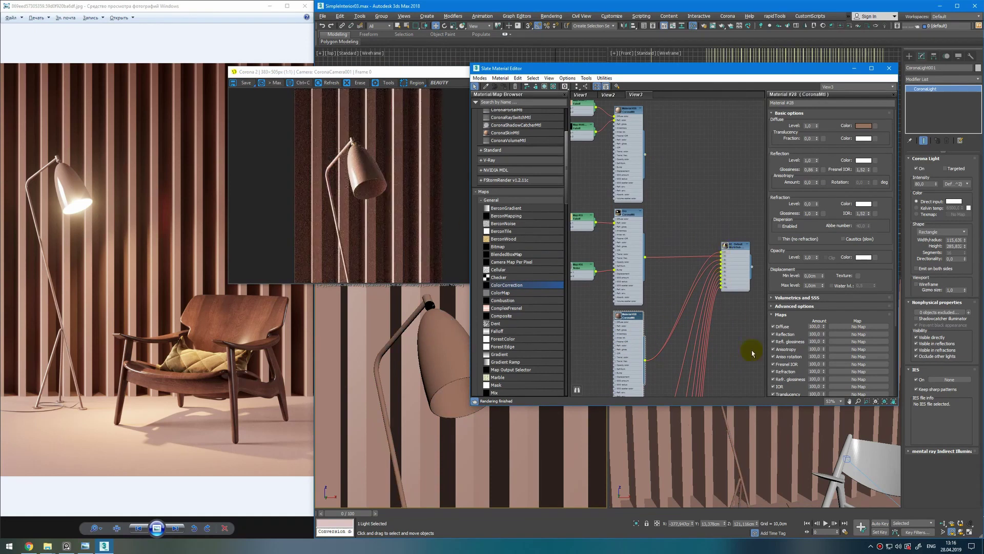
Raise the rectangular light about 80 cm and reframe the camera view to show the lamp and chair
scroll(772, 422, "down", 8)
mouse_move(733, 447)
middle_mouse_down()
mouse_move(702, 440)
mouse_move(733, 463)
middle_mouse_up()
left_click_drag(678, 419, 677, 386)
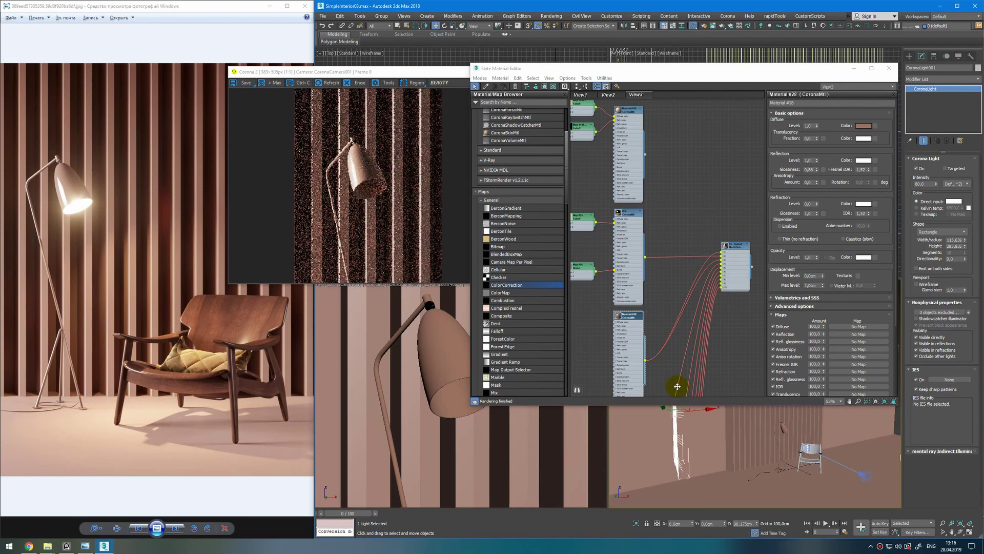
scroll(766, 478, "up", 3)
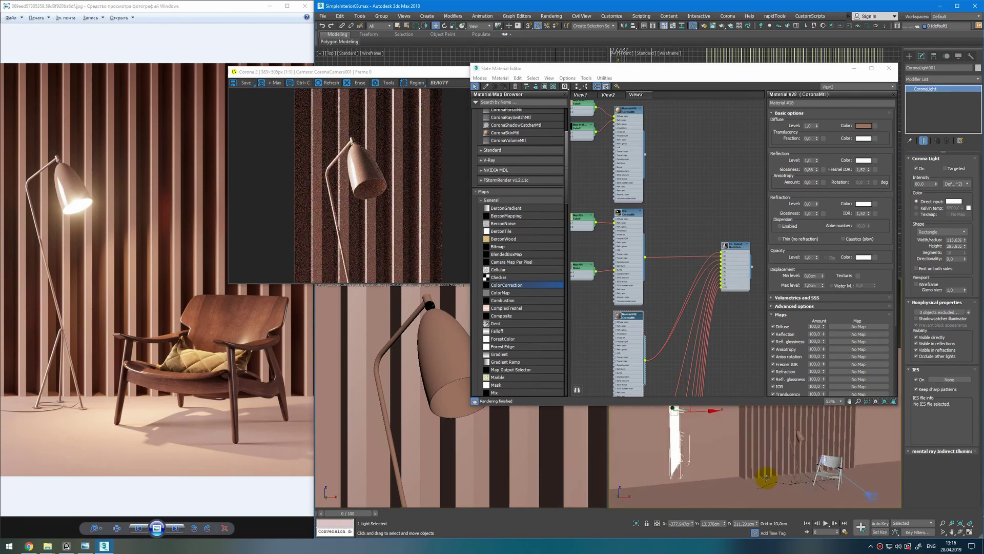
scroll(407, 372, "down", 4)
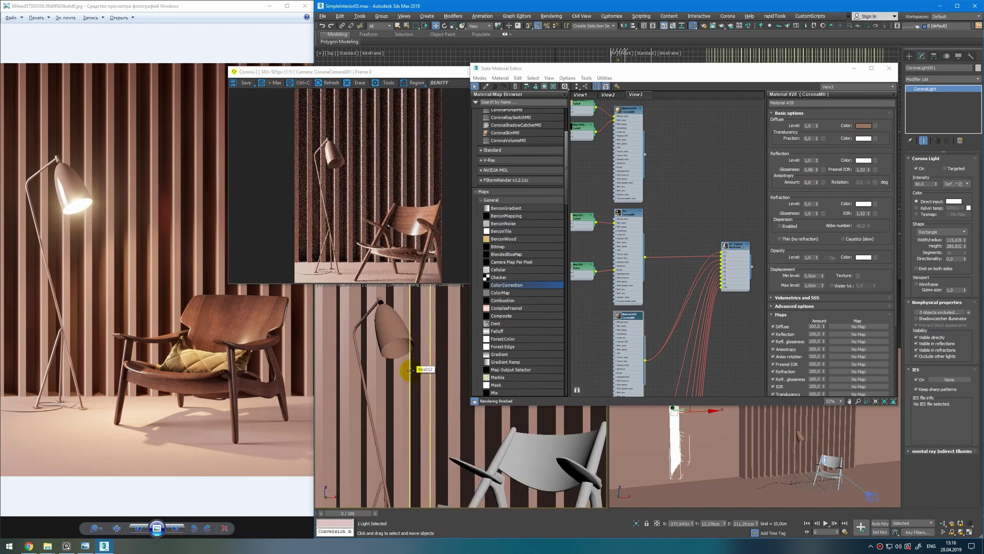
scroll(420, 382, "up", 2)
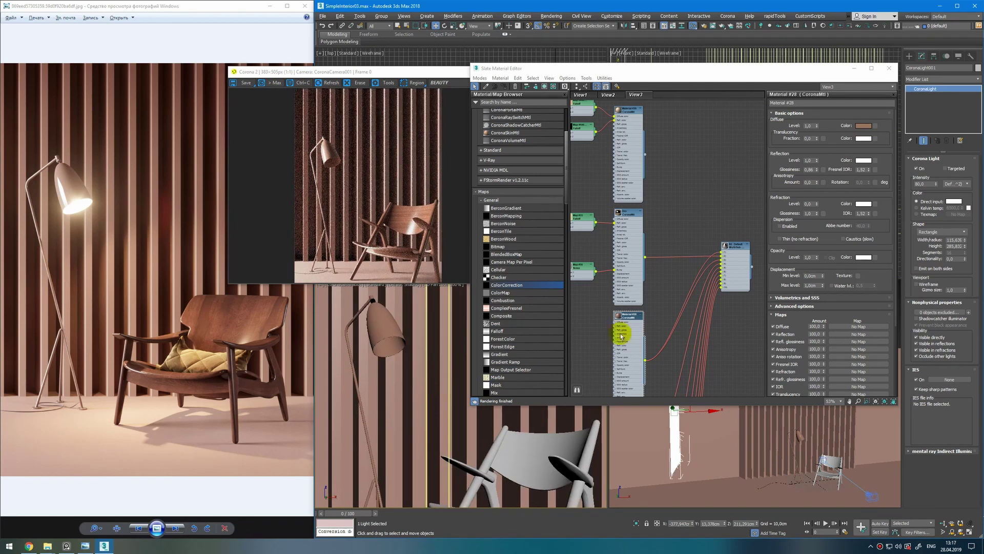
Lower the reflection glossiness of the chair's wood material, Material #41, to 0.76
mouse_move(732, 260)
middle_mouse_down()
mouse_move(705, 258)
mouse_move(613, 308)
middle_mouse_up()
middle_click_drag(763, 225, 640, 257)
double_click(712, 197)
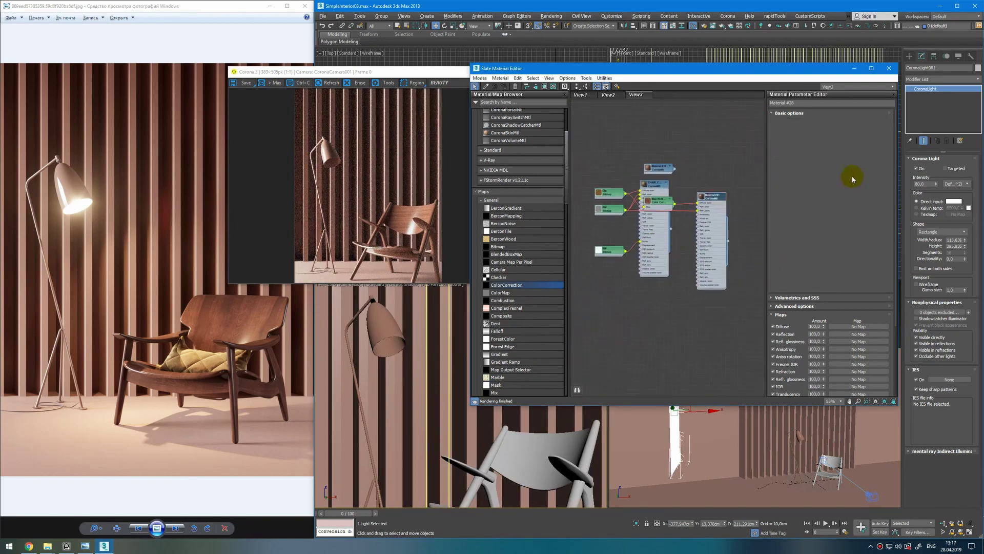
left_click_drag(817, 170, 818, 176)
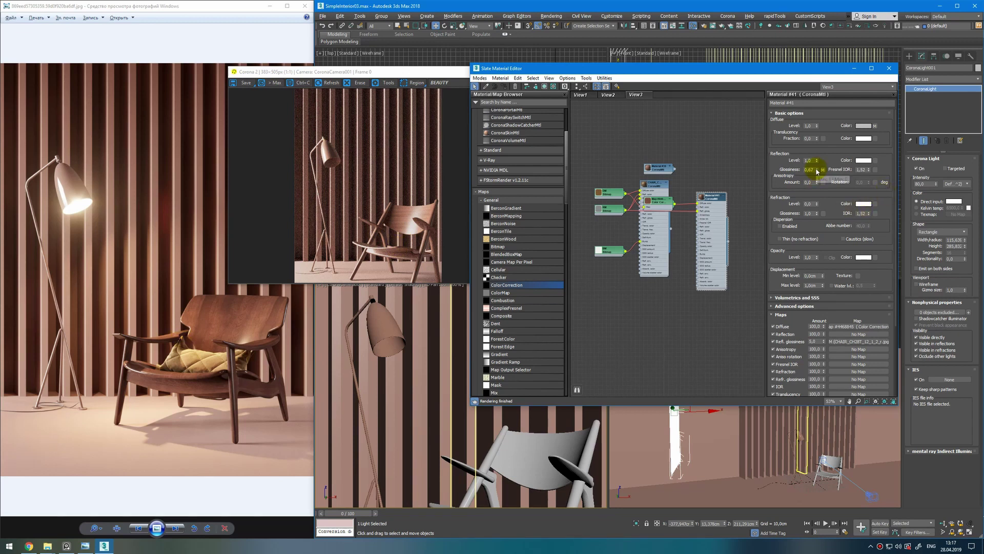
left_click_drag(817, 170, 815, 175)
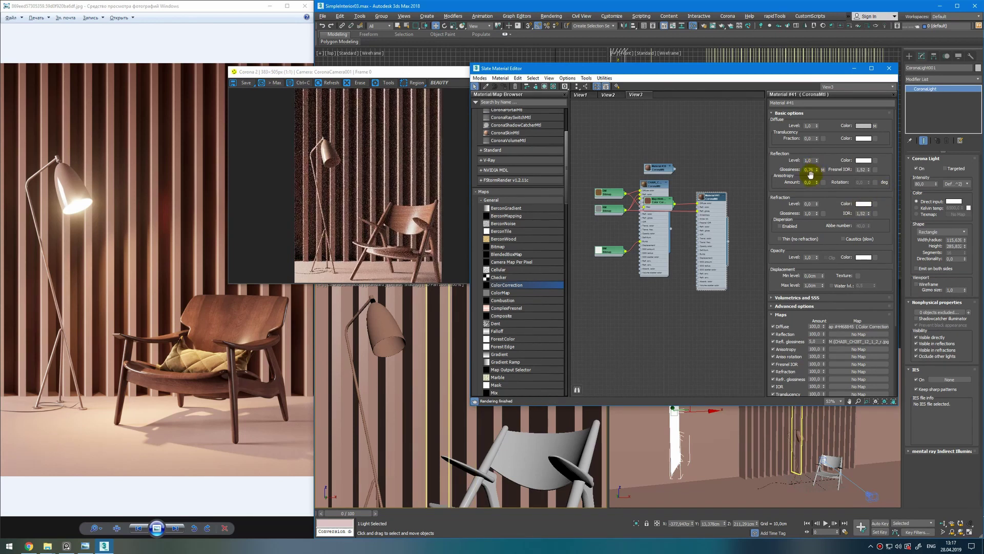
Select the chair and shift it about 1.3 cm along the Y axis
left_click(824, 455)
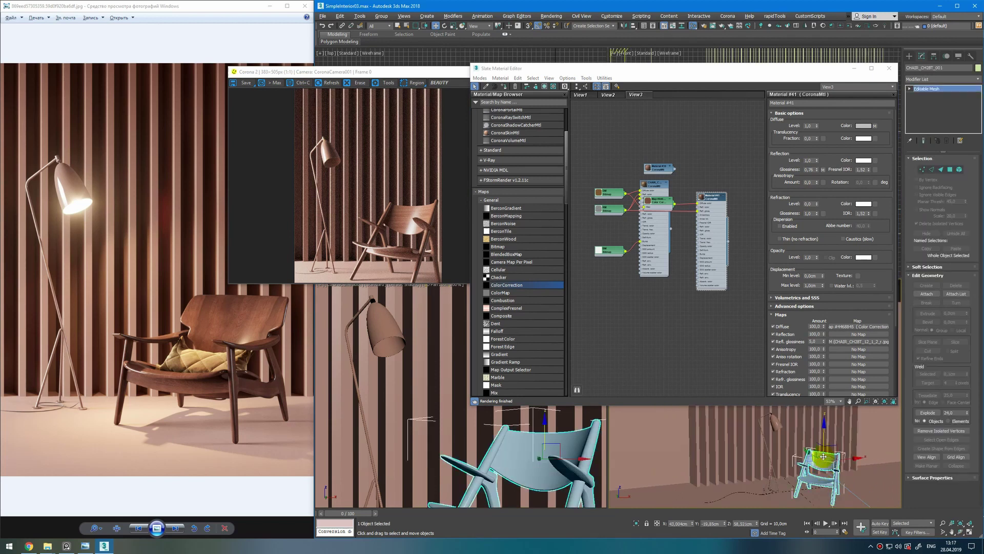
left_click_drag(812, 454, 811, 455)
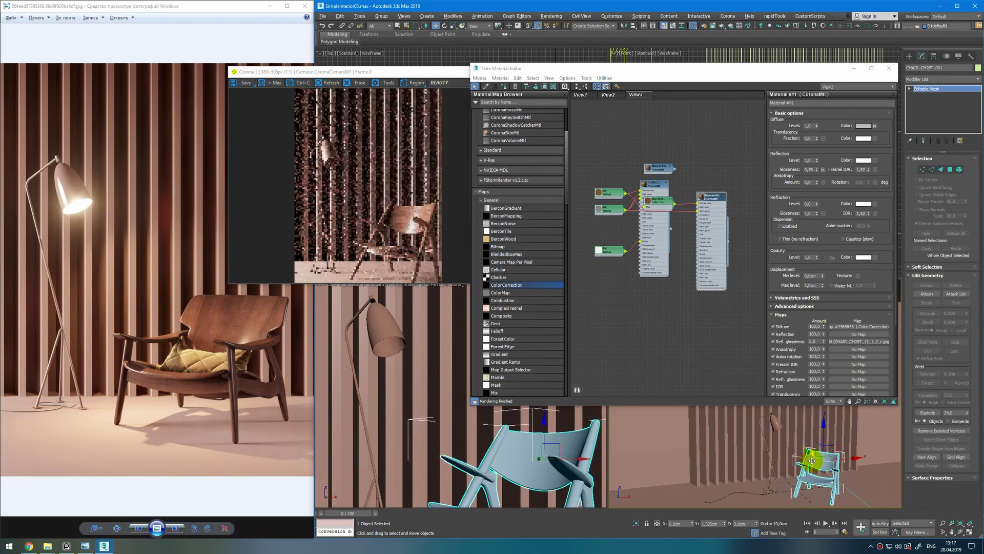
scroll(715, 436, "down", 3)
middle_click_drag(715, 437, 739, 454, "alt")
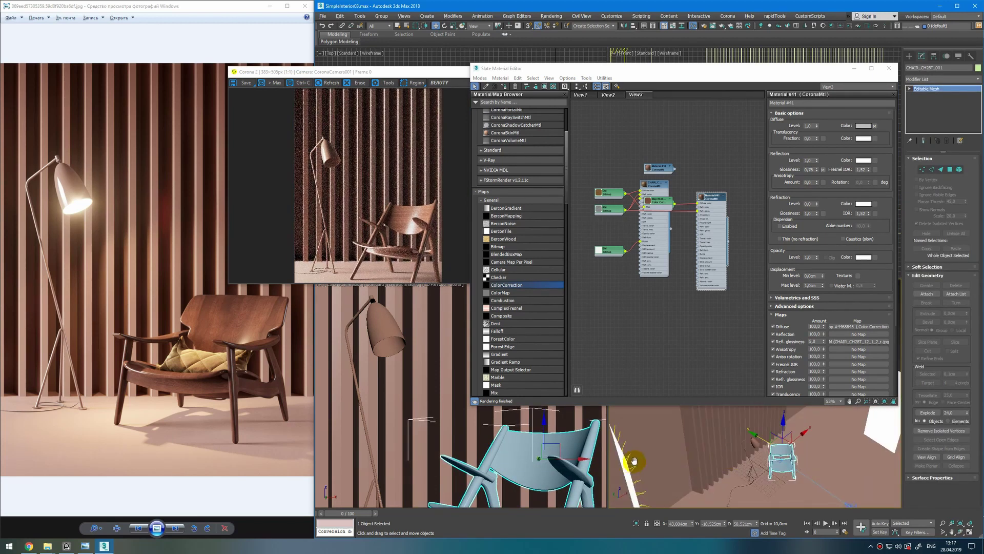
Reposition the rectangular light near the slatted wall and rotate it to -110° about Z
middle_click_drag(635, 461, 645, 447)
left_click(645, 449)
key("e")
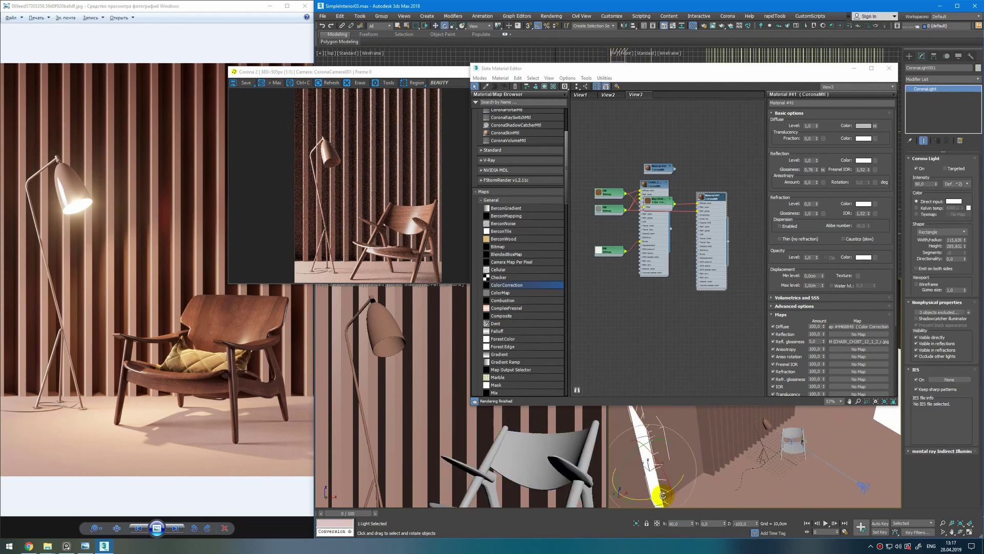
middle_click_drag(693, 461, 714, 468, "alt")
left_click_drag(692, 477, 707, 439)
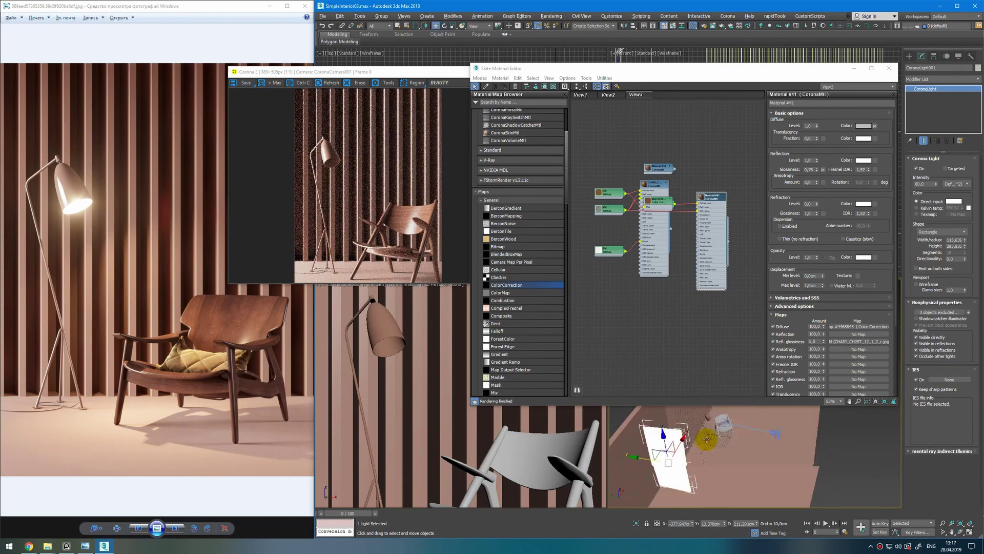
middle_click_drag(707, 440, 677, 501, "alt")
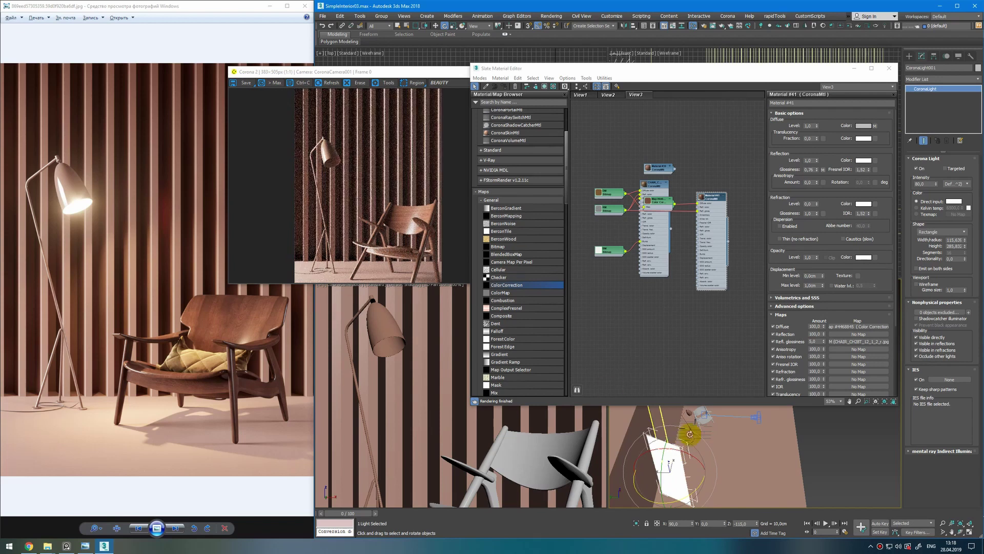
middle_click_drag(691, 436, 718, 458, "alt")
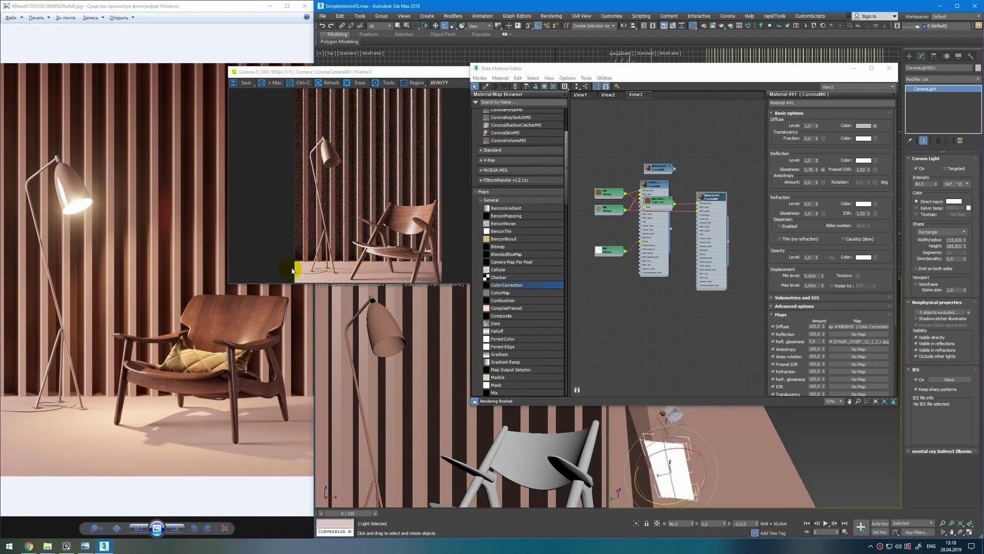
Reframe the CoronaCamera001 view so the full lamp and chair are in frame, and bring the render window forward
scroll(452, 411, "down", 4)
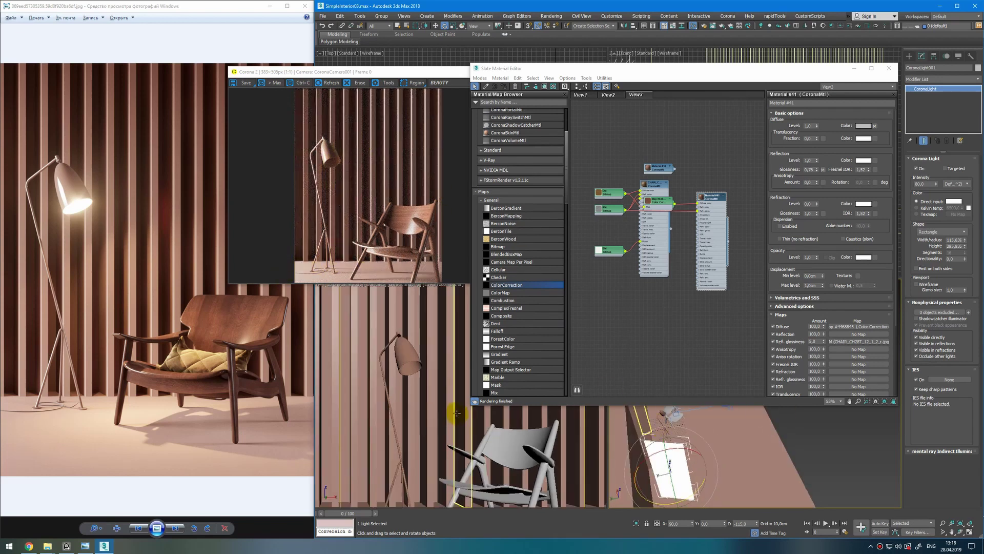
scroll(451, 402, "up", 1)
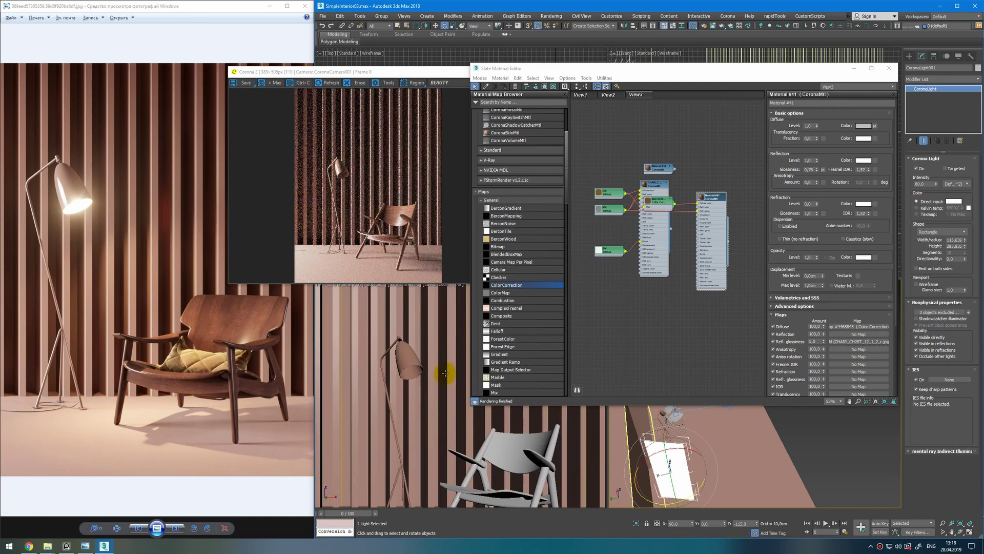
scroll(445, 370, "up", 3)
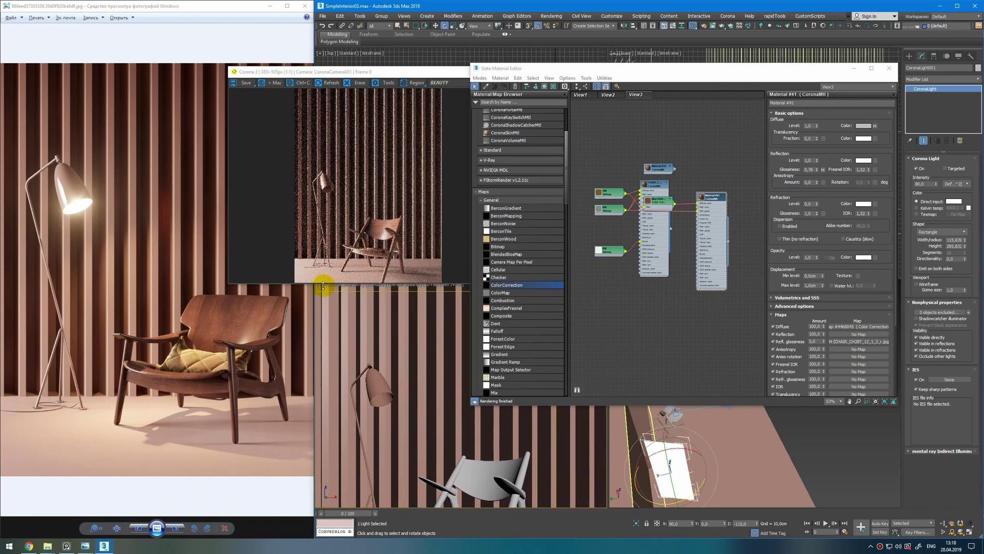
left_click(325, 282)
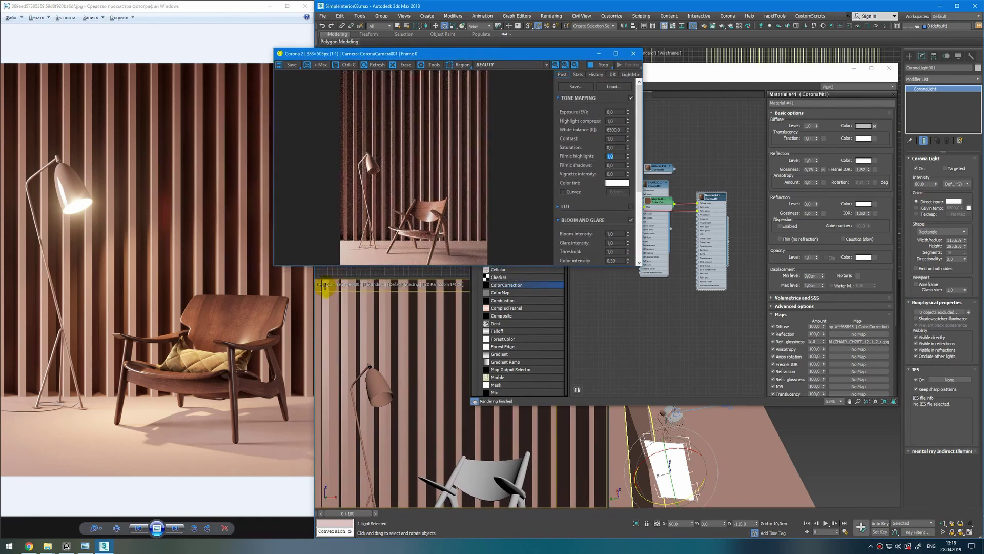
left_click(325, 286)
key("c")
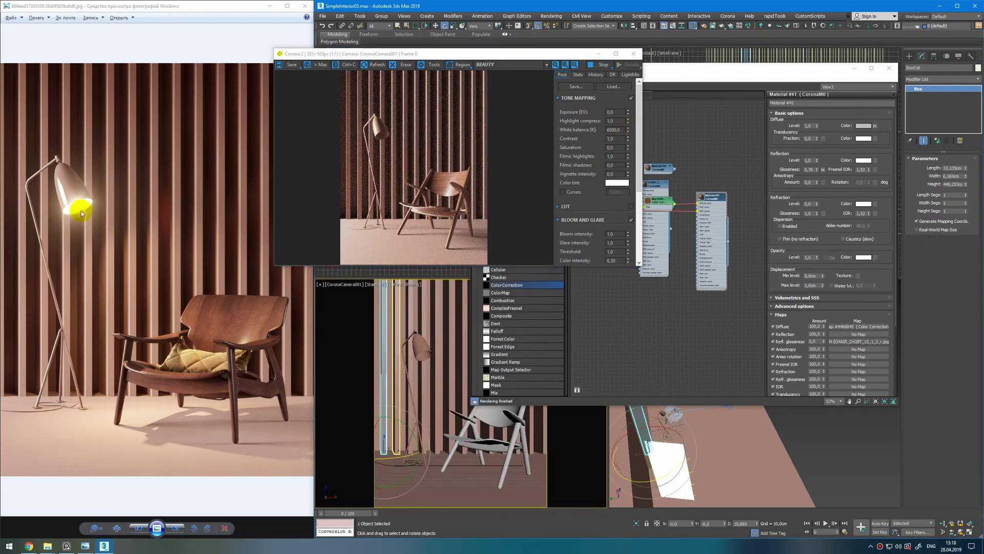
Minimize the Slate Material Editor and save the scene as SimpleInterior05.max
left_click(854, 68)
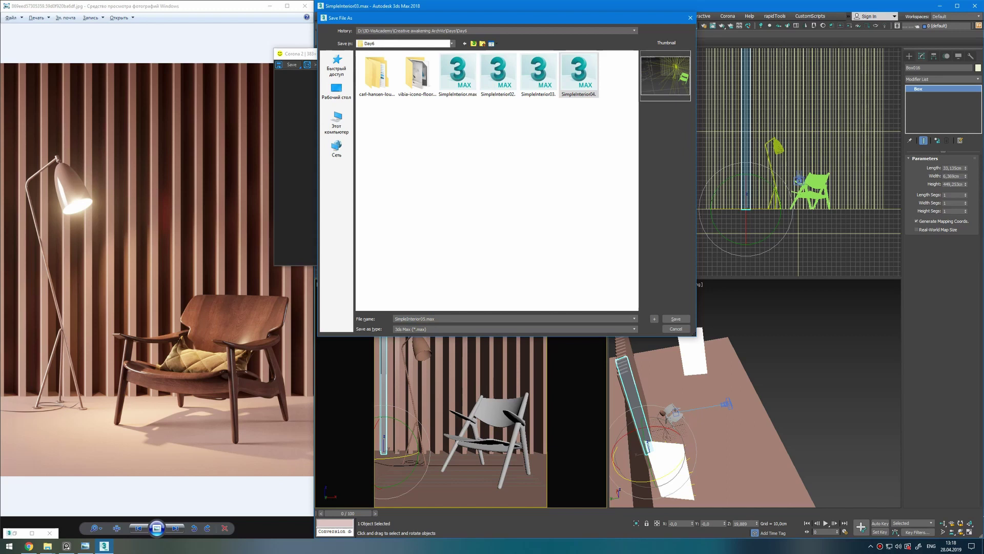
key("Return")
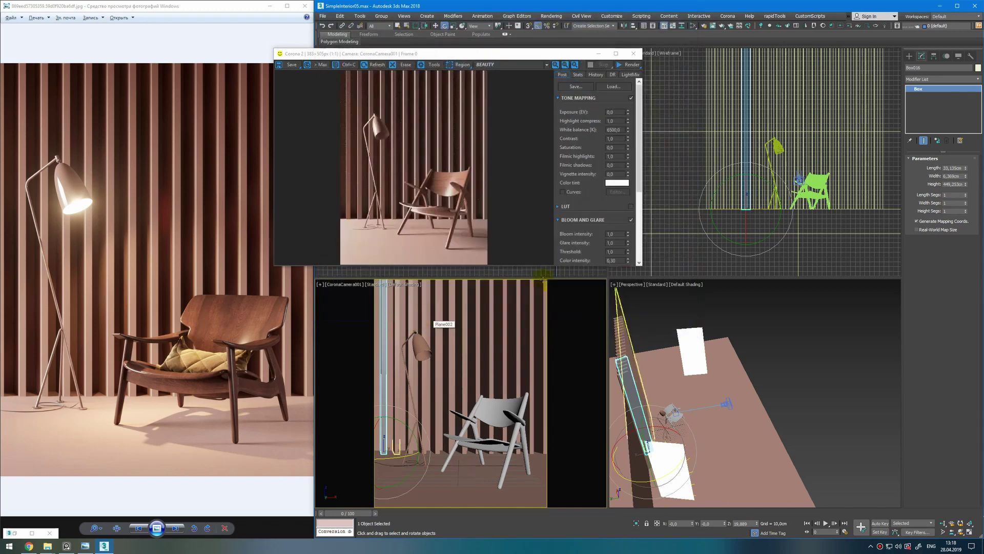
Create a sphere-shaped Corona light about 2 cm in radius inside the floor lamp's shade in the front view
left_click(762, 25)
left_click_drag(482, 53, 276, 95)
scroll(783, 146, "up", 6)
middle_click_drag(782, 146, 767, 148)
scroll(767, 148, "up", 4)
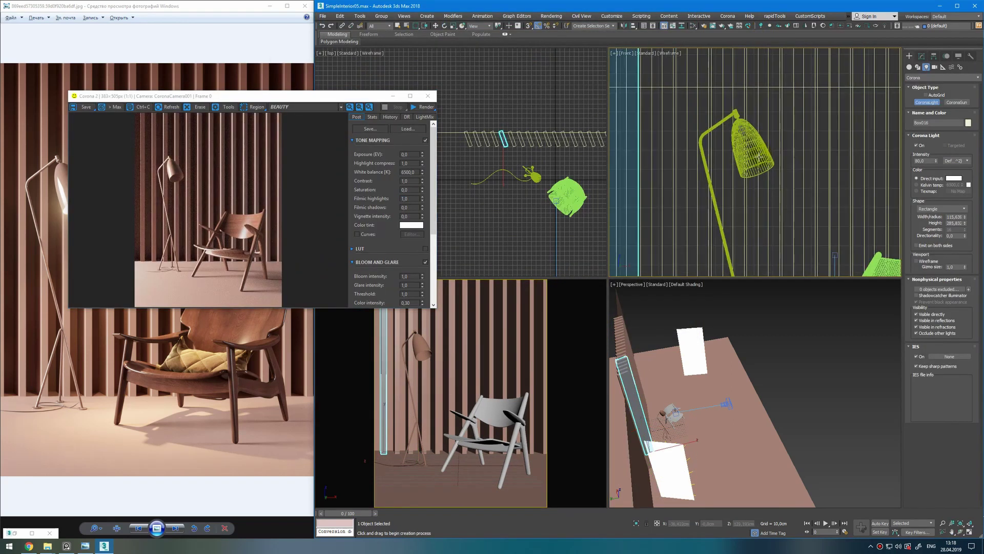
left_click(942, 209)
left_click(934, 216)
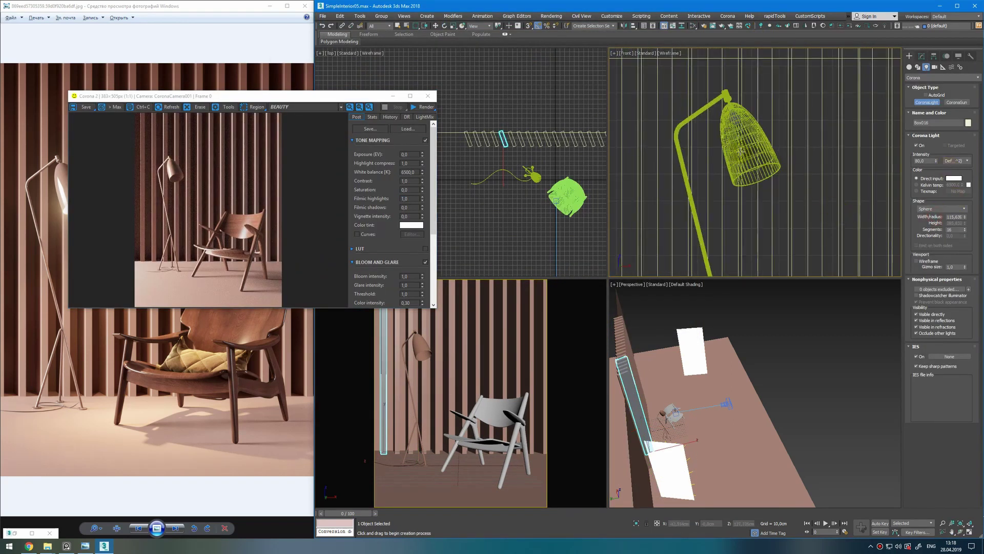
left_click(740, 150)
Move the sphere light into the centre of the lampshade and start interactive rendering
key("e")
scroll(543, 158, "up", 5)
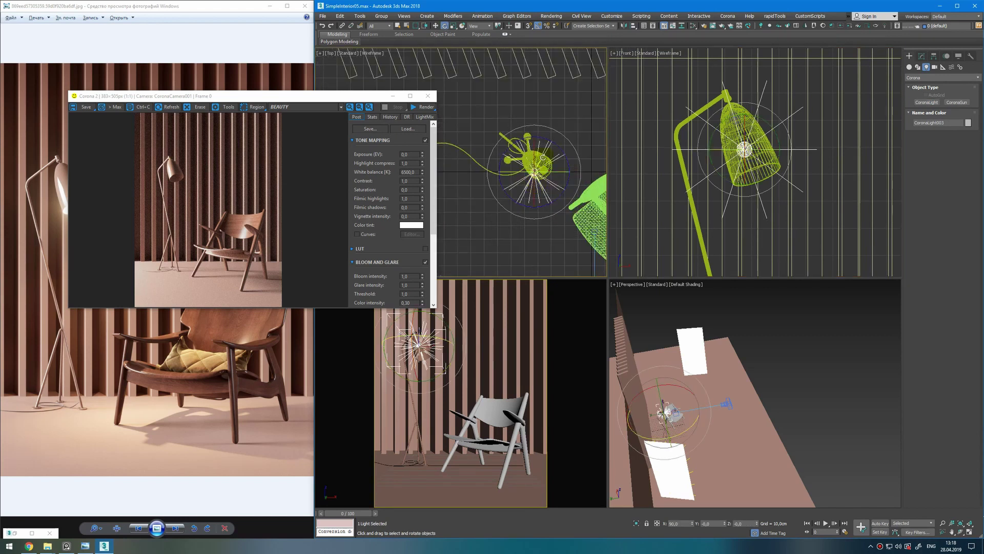
scroll(542, 157, "up", 5)
key("w")
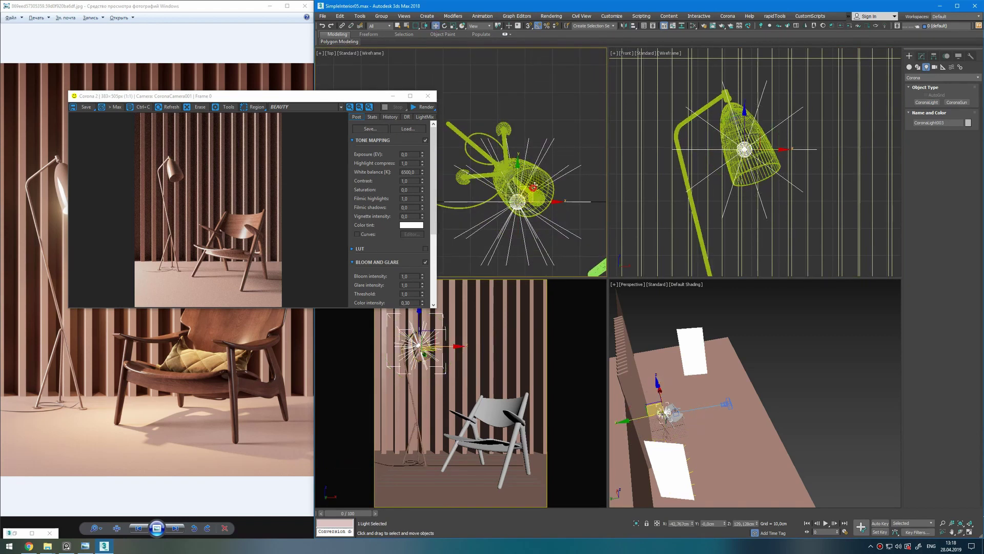
left_click_drag(535, 185, 540, 174)
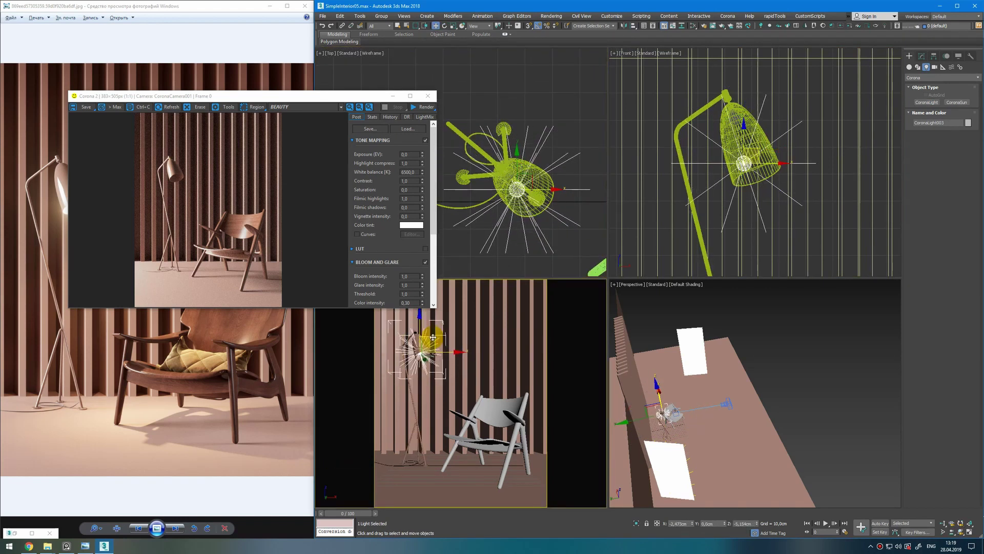
left_click_drag(435, 333, 435, 336)
left_click(419, 107)
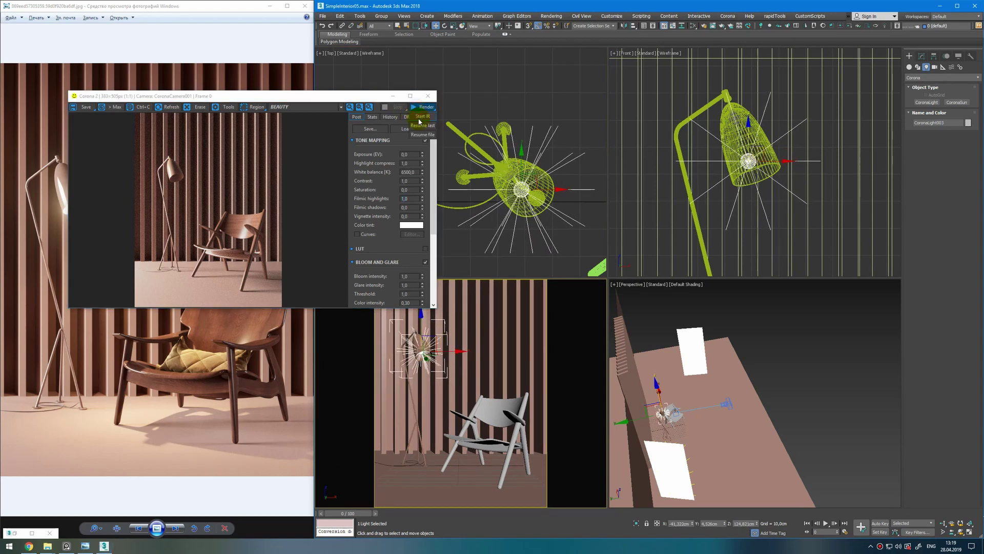
Make the lamp's sphere light targeted and isolate it to select its target, then restore the full scene
left_click(921, 56)
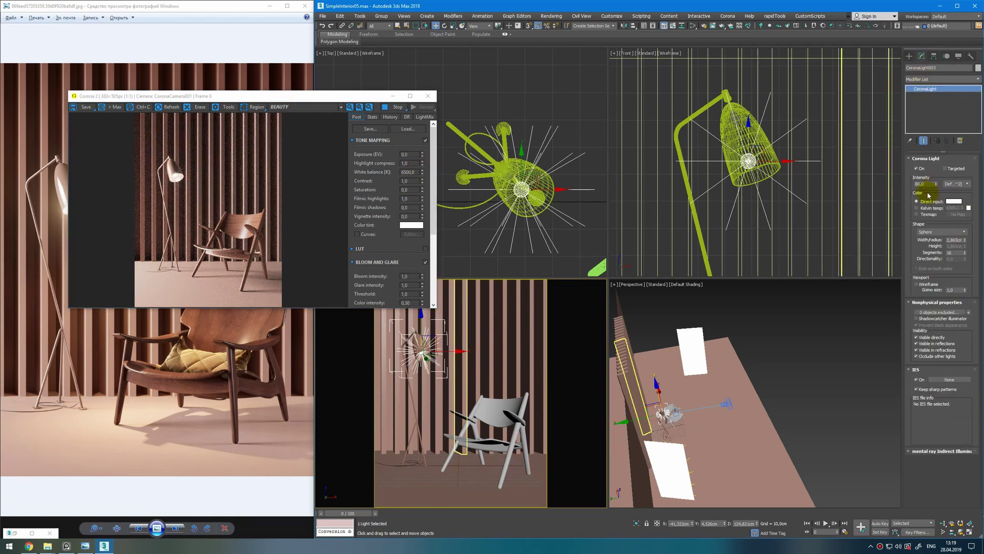
left_click(945, 169)
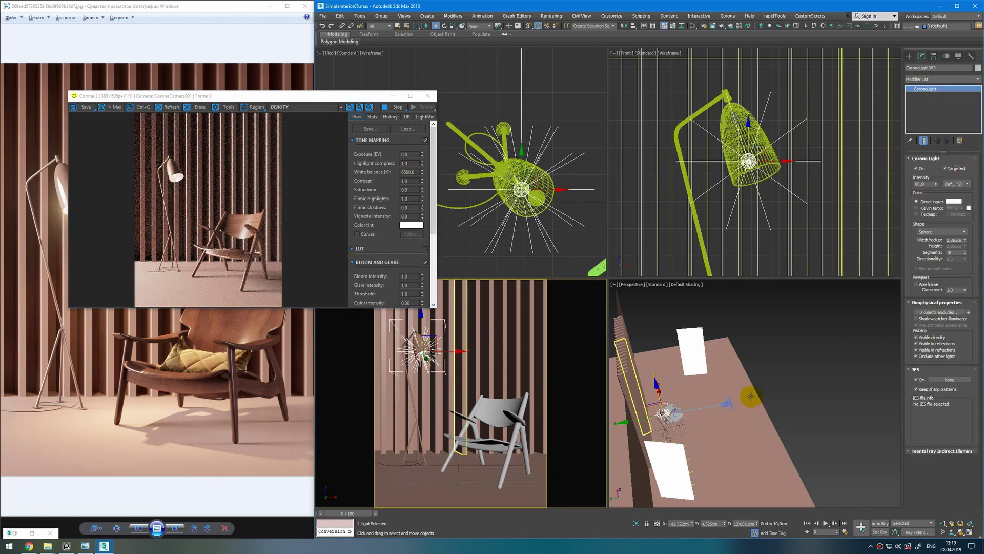
key("F3")
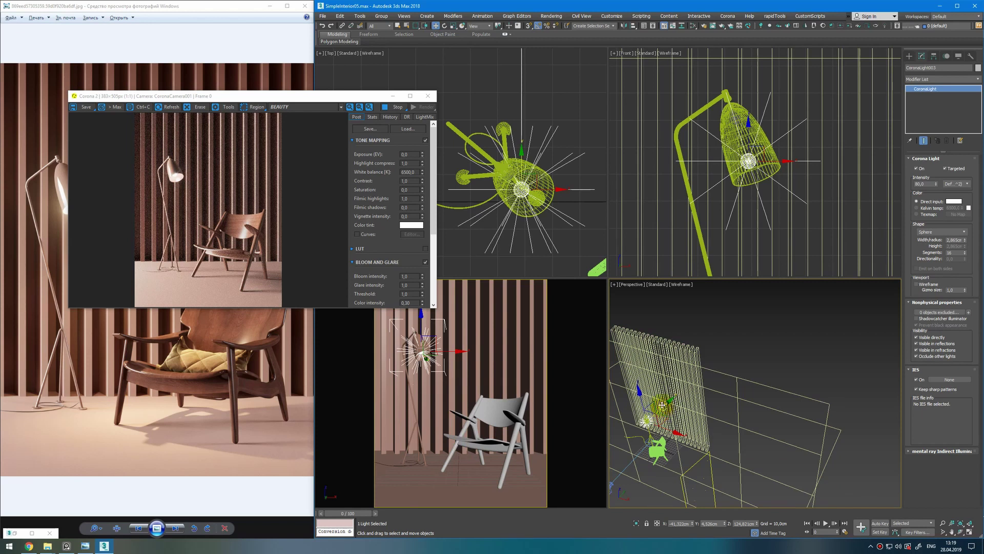
key("alt+q")
left_click(784, 358)
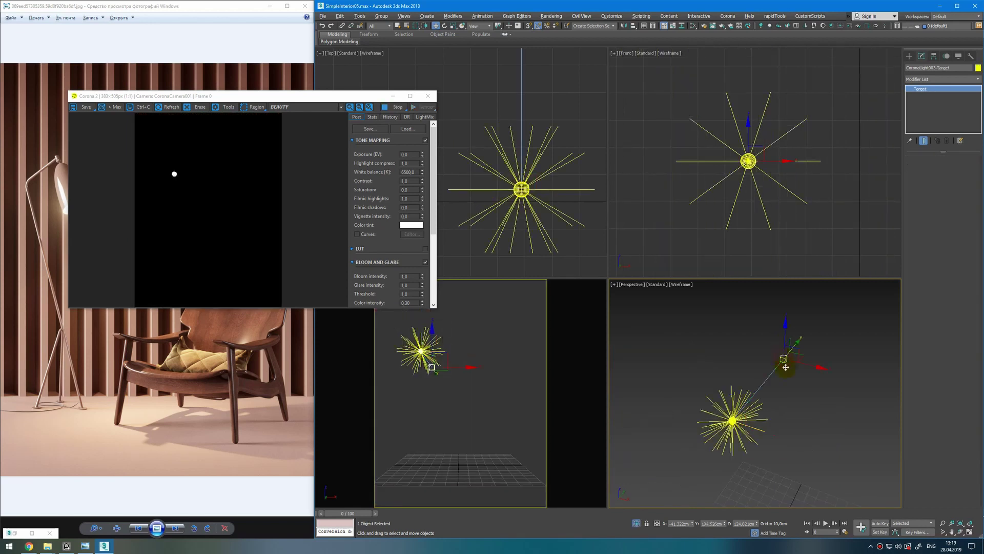
left_click(636, 523)
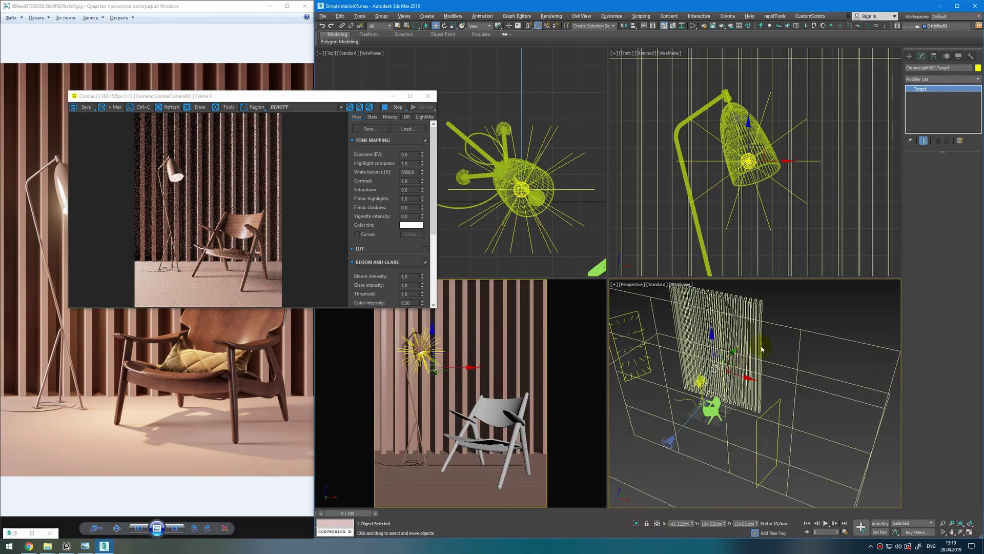
Move the sphere light's target from behind the slats to just above the floor under the chair
scroll(600, 211, "down", 5)
middle_click_drag(552, 144, 498, 131)
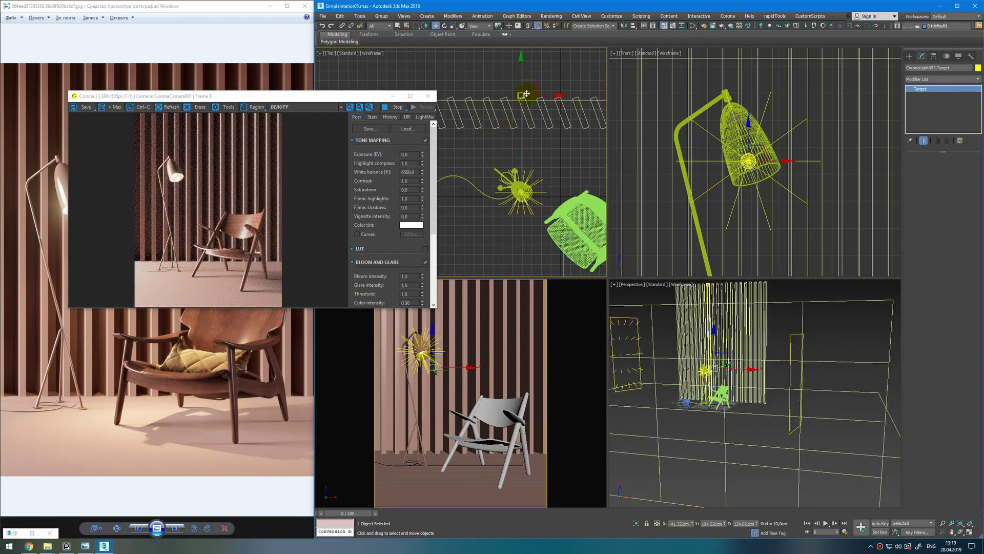
left_click_drag(535, 90, 600, 229)
middle_click(784, 103)
key("z")
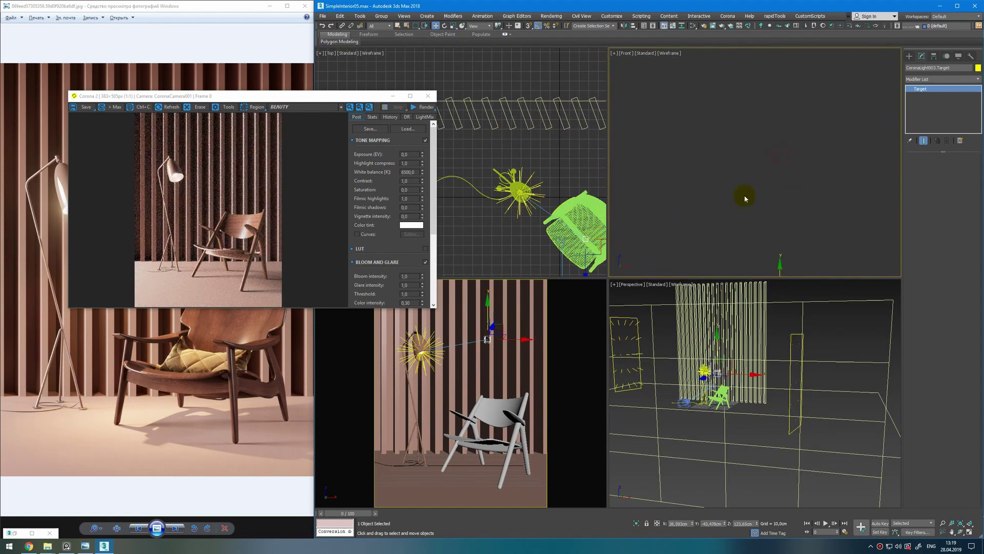
middle_click_drag(745, 197, 787, 124)
scroll(787, 124, "down", 3)
scroll(820, 125, "down", 5)
left_click_drag(833, 105, 793, 174)
scroll(793, 173, "down", 3)
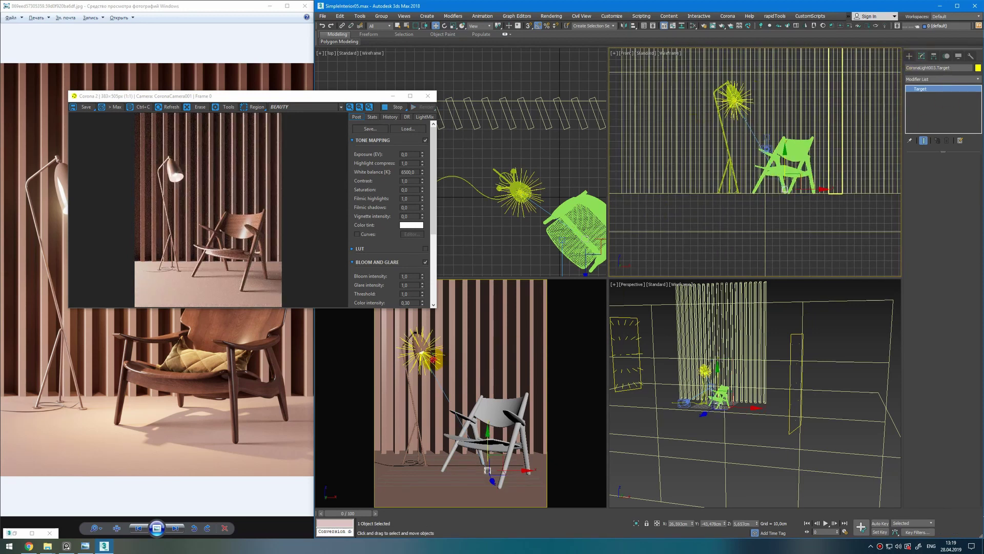
Set the lamp's sphere light intensity to 1500, trying 1000 first, and set the glare intensity to 0.10
left_click(434, 360)
left_click(923, 184)
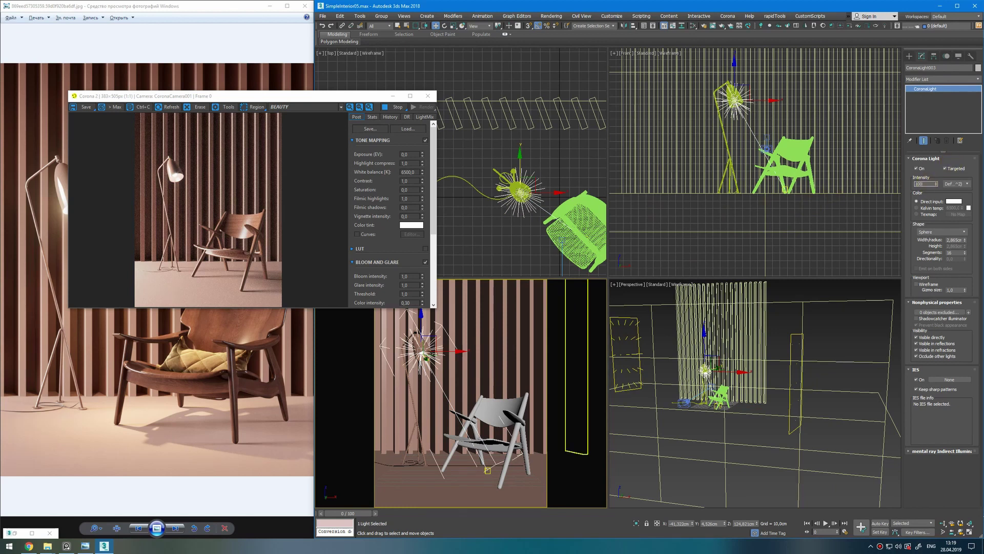
key("Return")
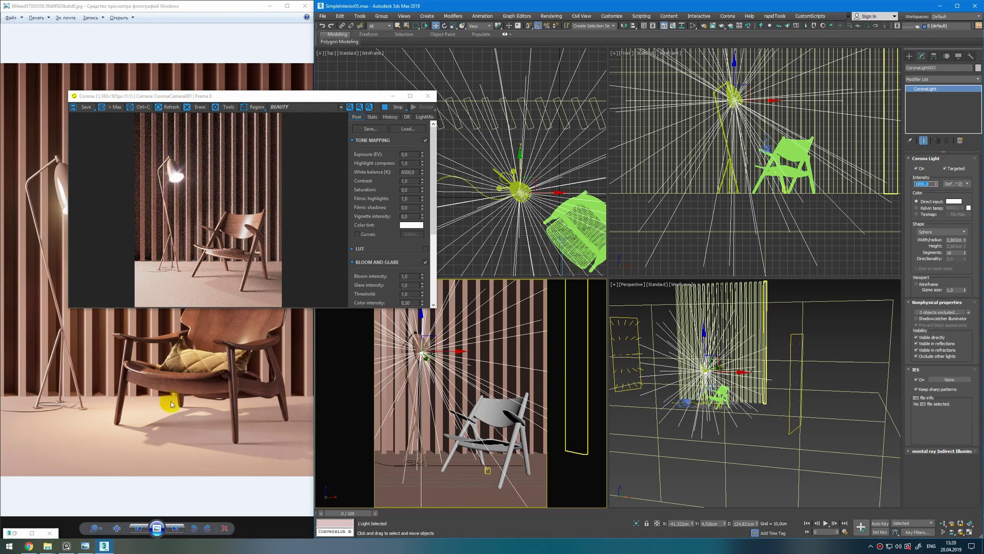
type("1500")
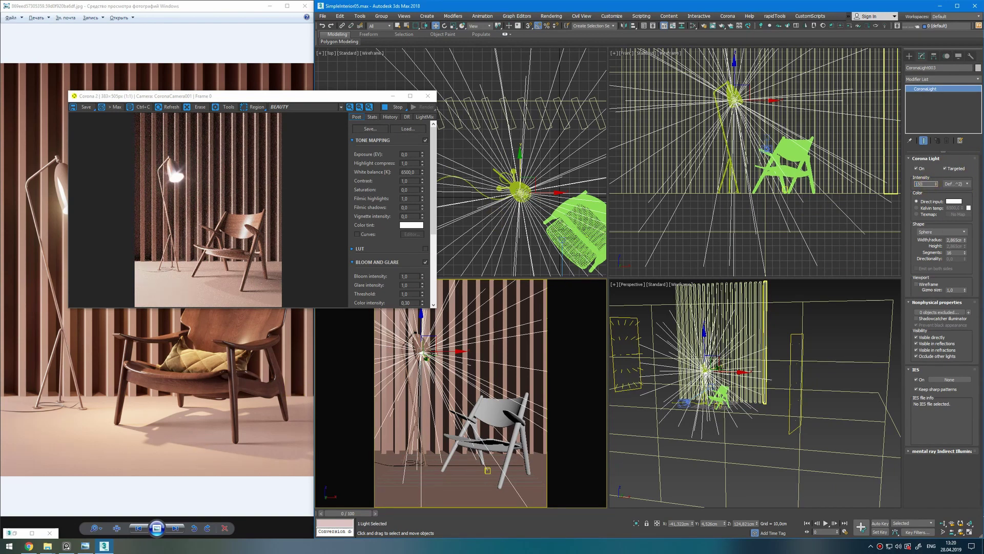
key("Return")
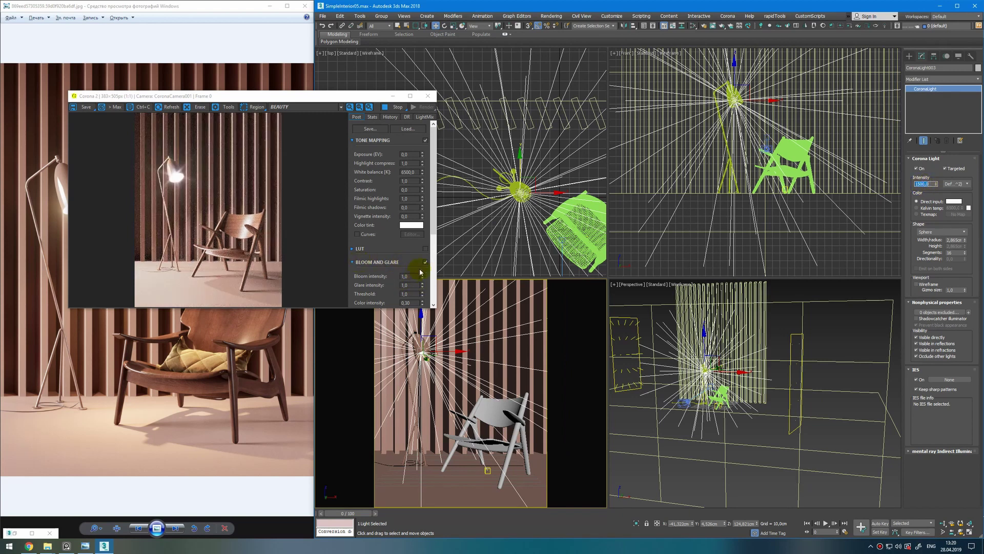
left_click(410, 285)
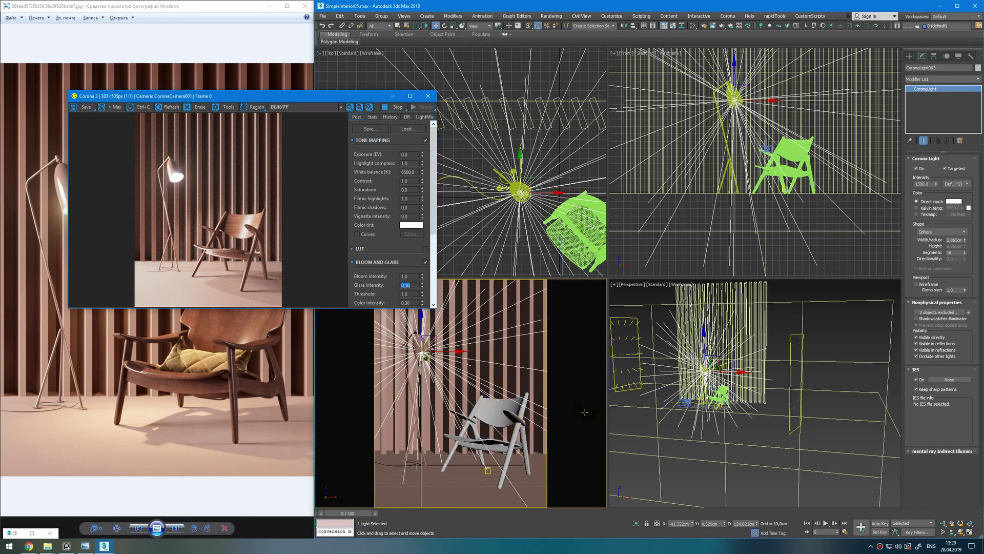
Shade the perspective view and switch the lamp's sphere light off and on to compare its effect on the render
mouse_move(738, 363)
middle_mouse_down("alt")
mouse_move(718, 394)
mouse_move(727, 395)
middle_mouse_up("alt")
key("F3")
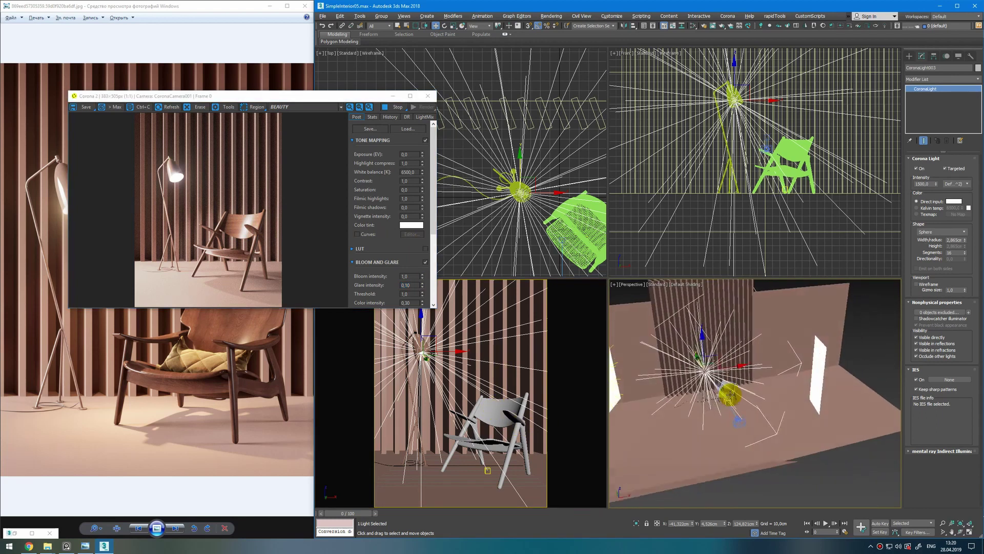
scroll(727, 398, "up", 4)
scroll(727, 397, "up", 2)
left_click(919, 169)
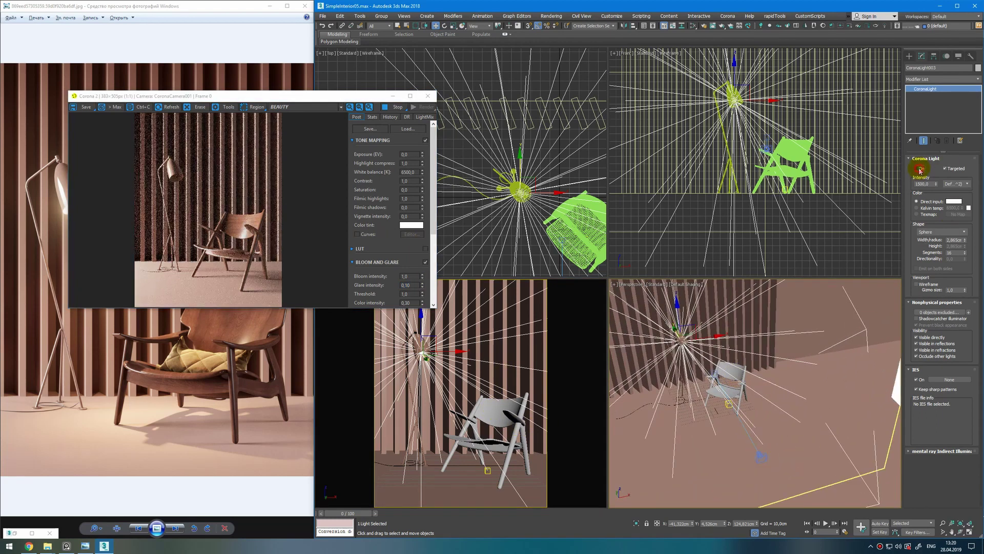
left_click(918, 168)
Exclude one scene object from the lamp's sphere light
key("q")
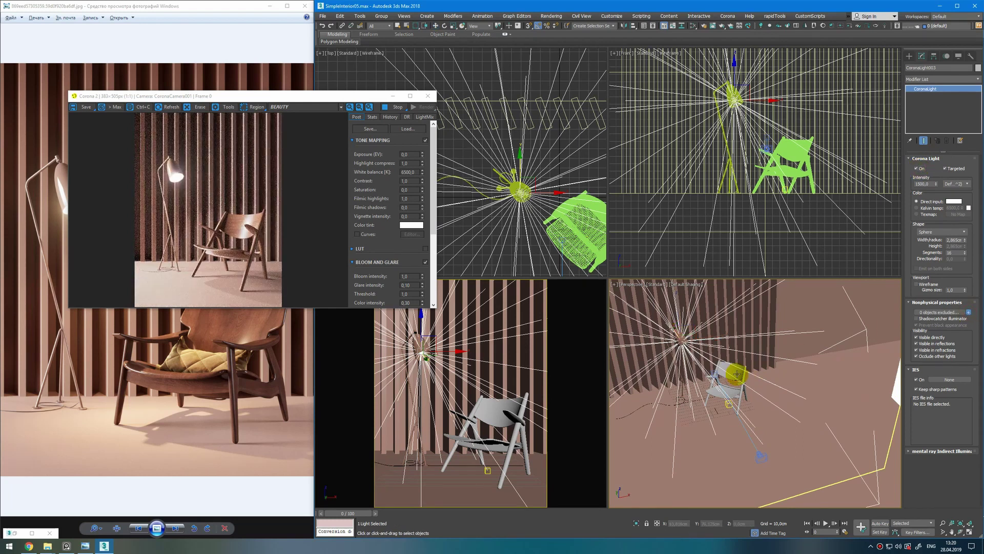
key("w")
middle_click_drag(741, 374, 778, 382, "alt")
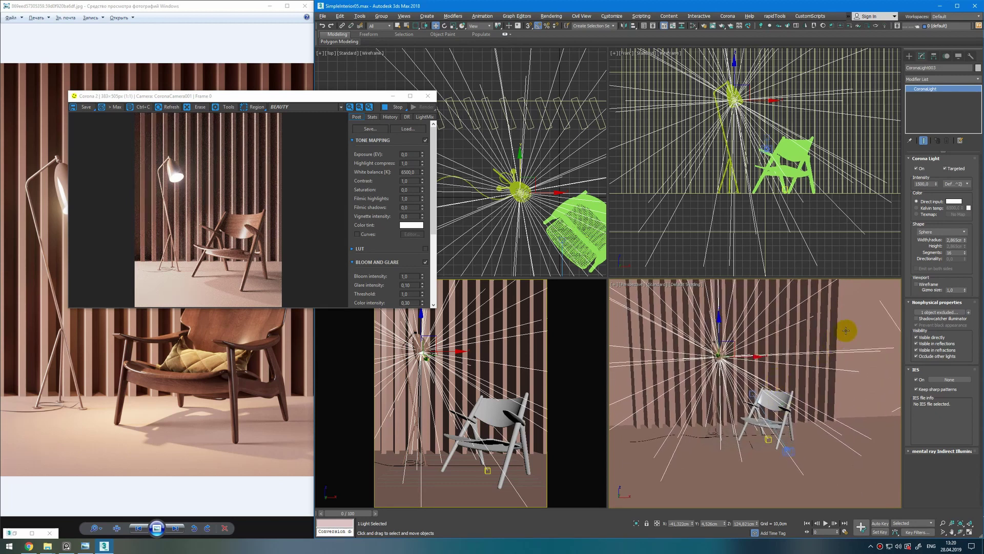
Switch the rectangular area light beside the set to a cooler Kelvin colour temperature
scroll(846, 331, "down", 4)
middle_click_drag(846, 331, 820, 391, "alt")
left_click(868, 388)
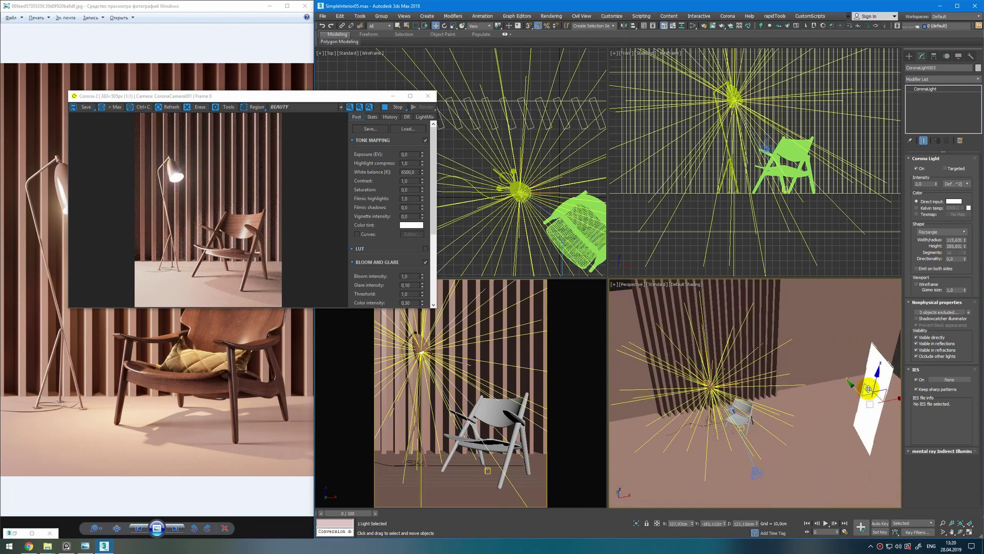
left_click(943, 208)
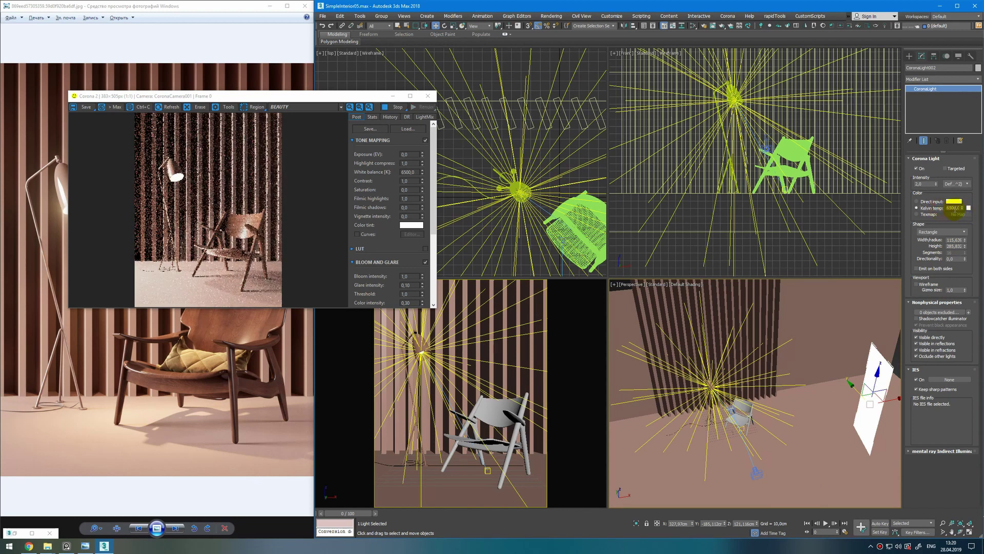
type("1000")
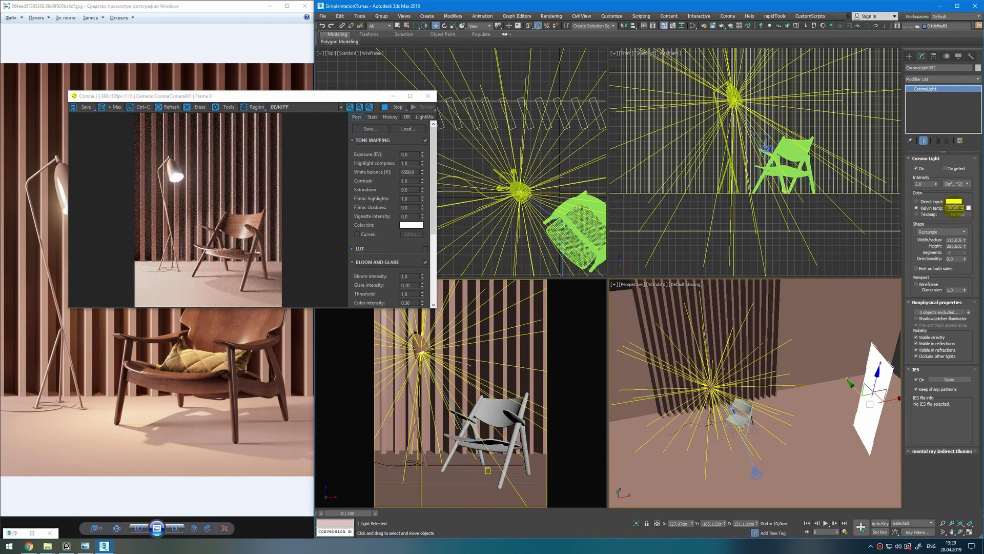
key("Return")
Switch the lamp's sphere light to Kelvin colour and set its temperature to 4500
middle_click_drag(704, 388, 745, 381)
left_click(750, 380)
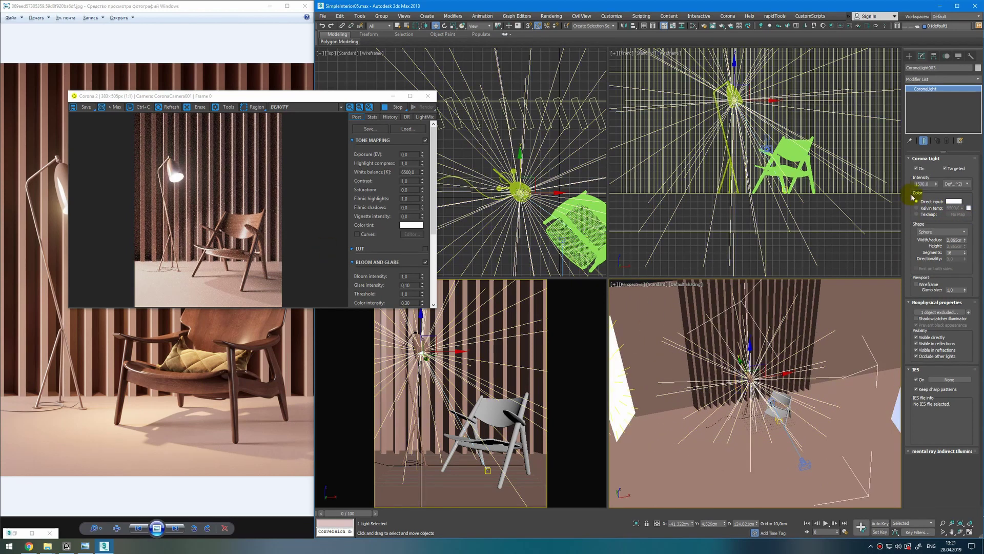
left_click(917, 208)
double_click(954, 208)
type("450")
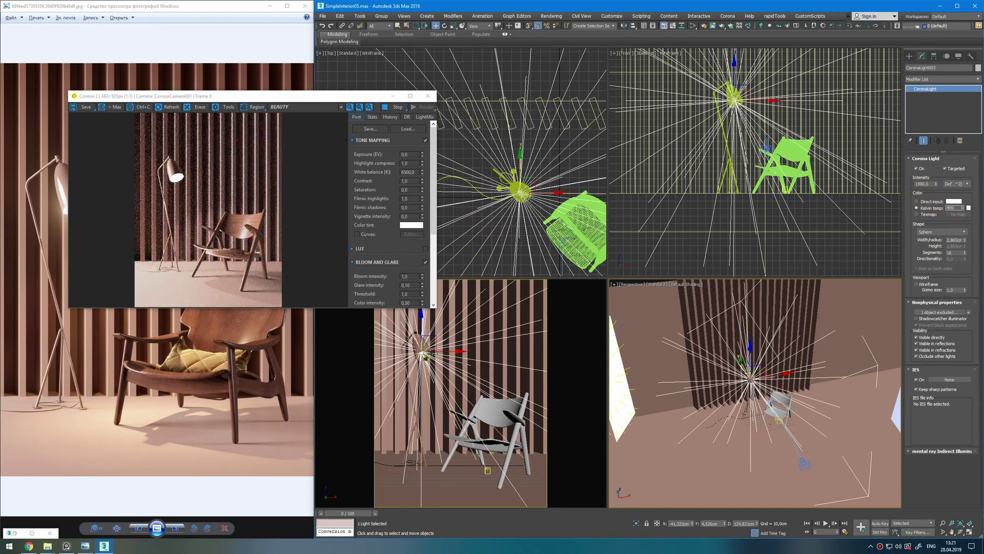
type("0")
key("Return")
mouse_move(804, 380)
middle_mouse_down("alt")
mouse_move(789, 349)
mouse_move(795, 371)
middle_mouse_up("alt")
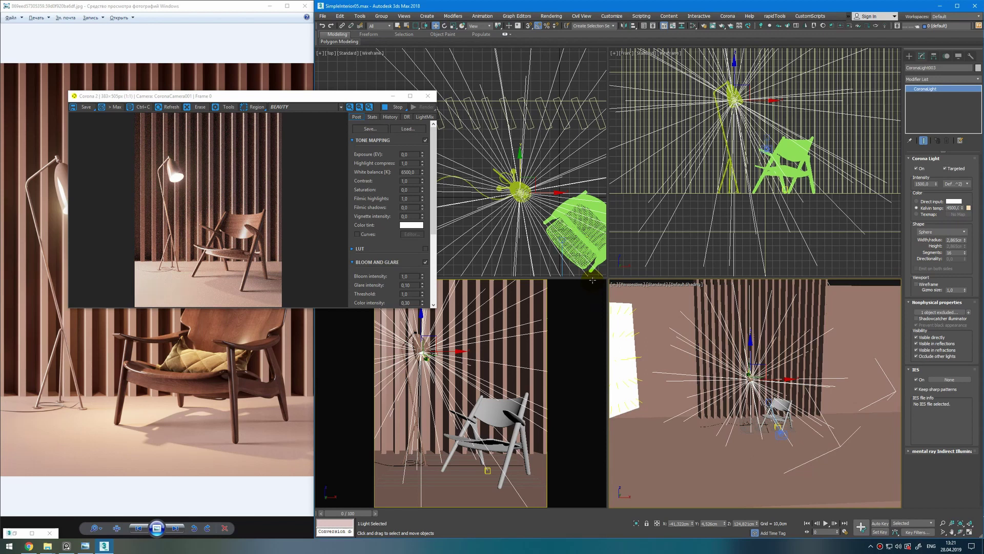
Set contrast to 1.50, saturation to -0.050, filmic shadows to 0.30 and vignette intensity to 0.70, and enable the LUT at 0.50 opacity
left_click_drag(248, 97, 504, 110)
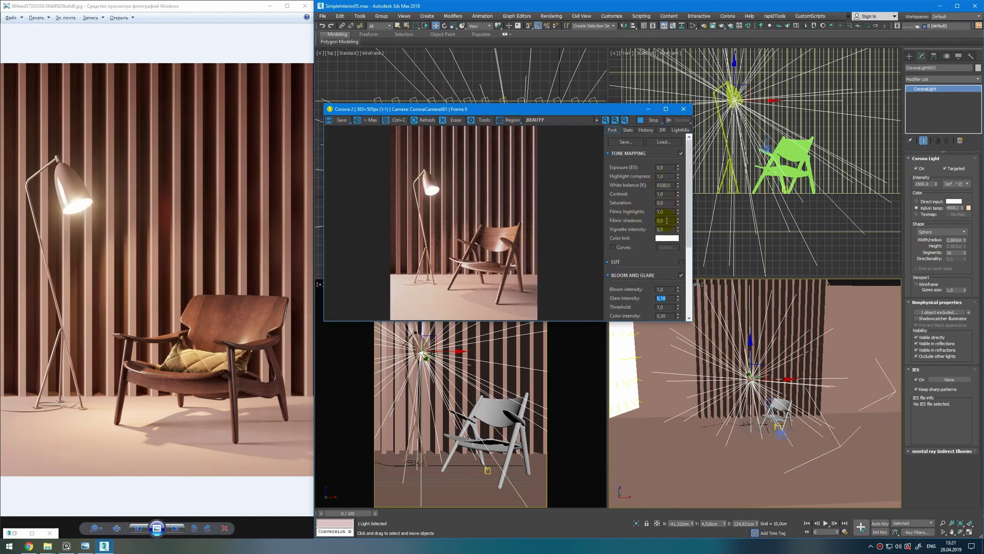
key("Return")
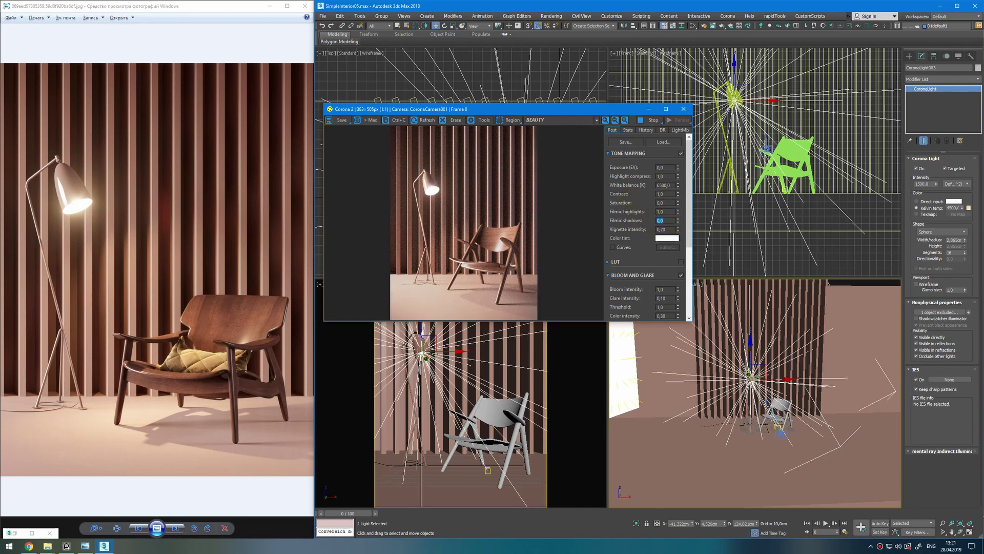
left_click(683, 263)
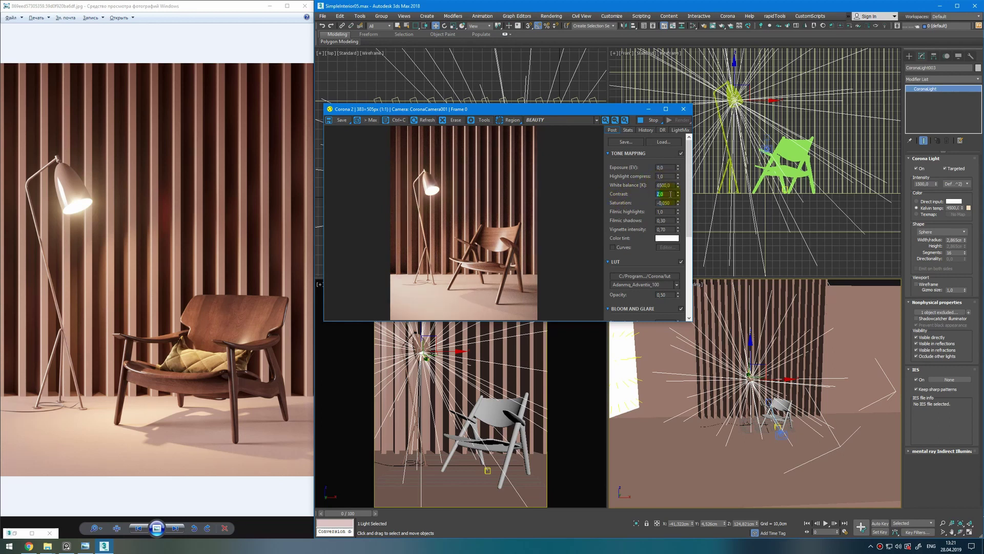
scroll(681, 185, "down", 2)
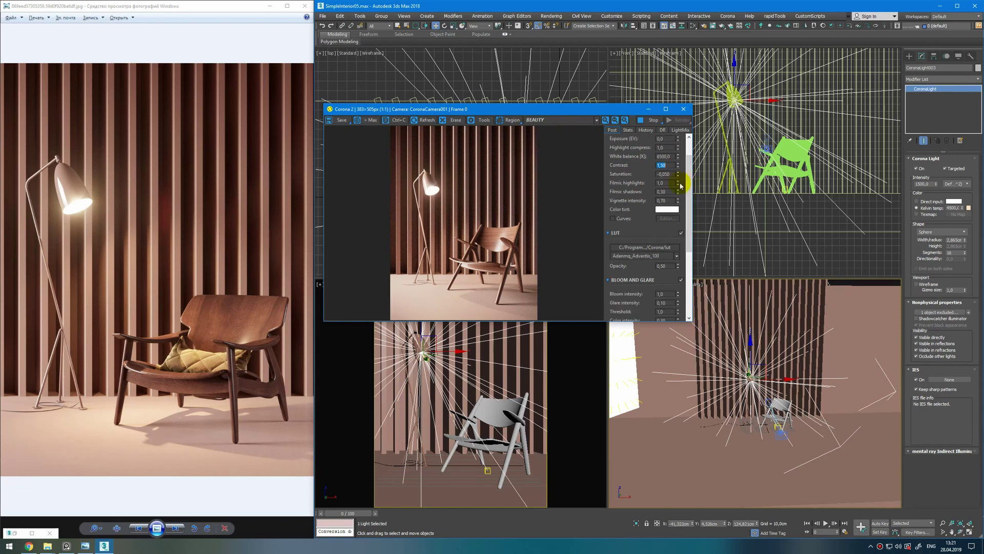
Enable sharpening/blurring with a sharpen amount of 0.90 and stop the interactive render
scroll(687, 219, "down", 5)
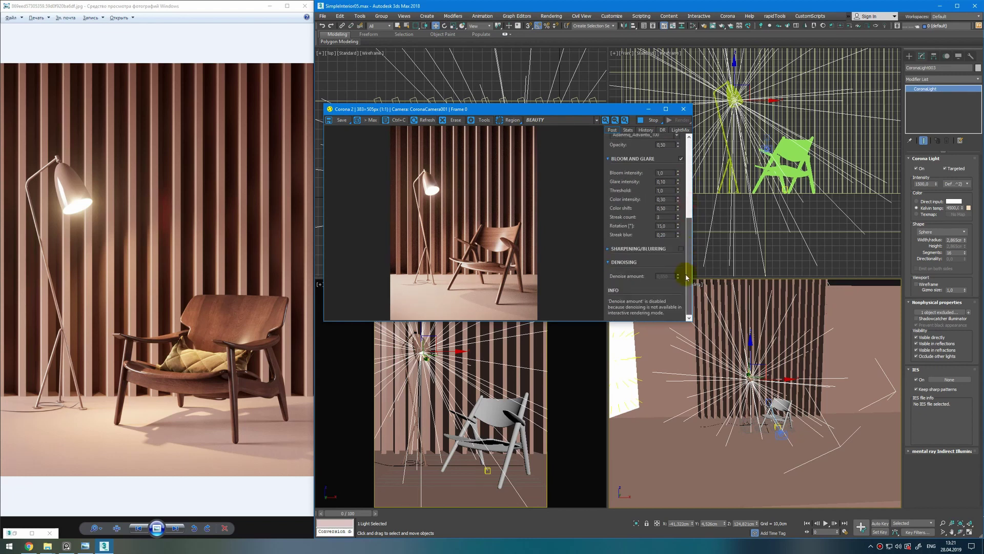
left_click(682, 249)
left_click(614, 249)
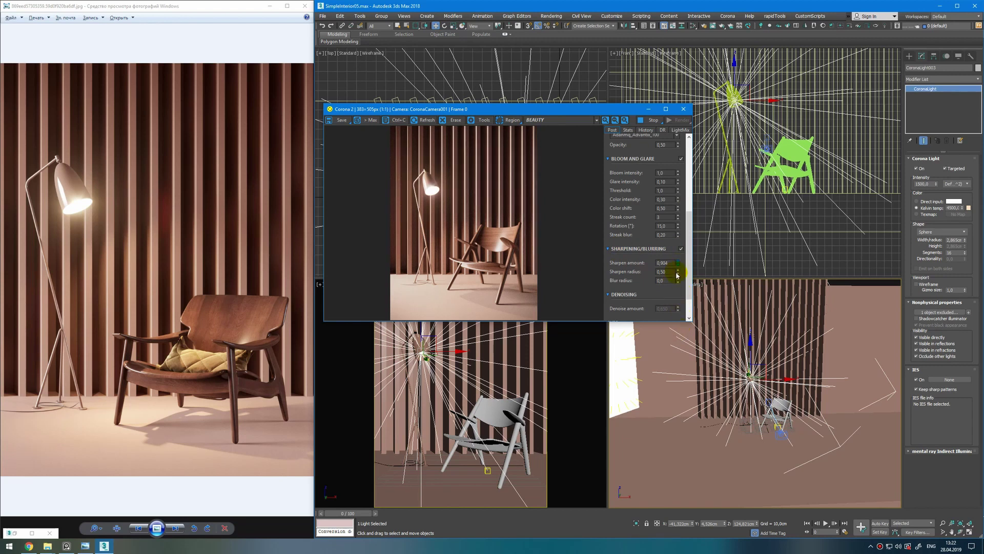
left_click(649, 121)
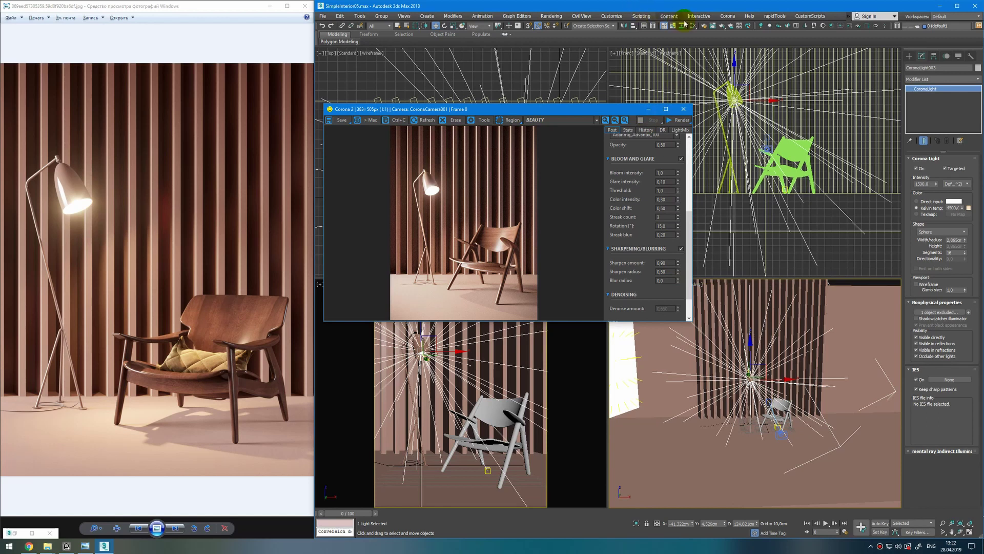
Review the Corona scene, camera and performance settings in the render setup
left_click(705, 26)
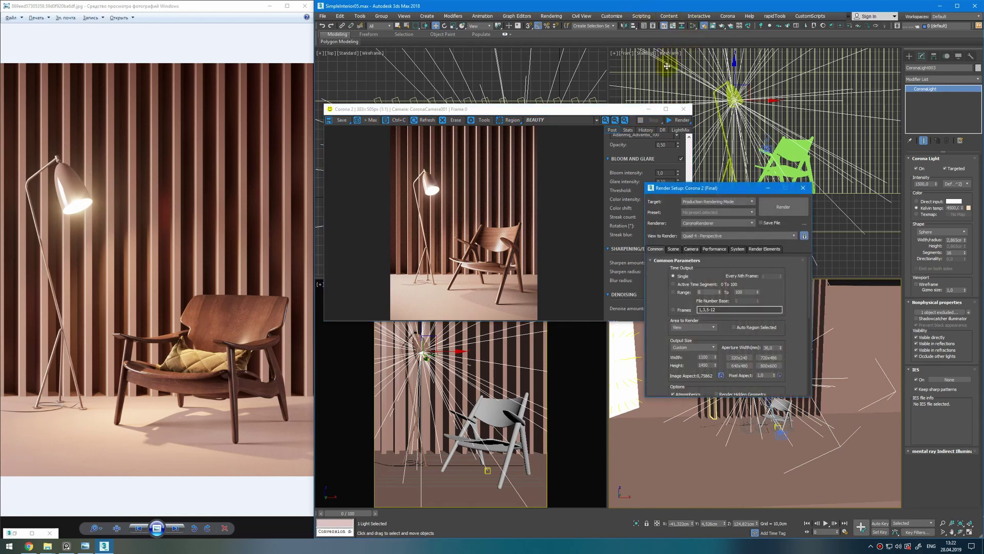
left_click(674, 249)
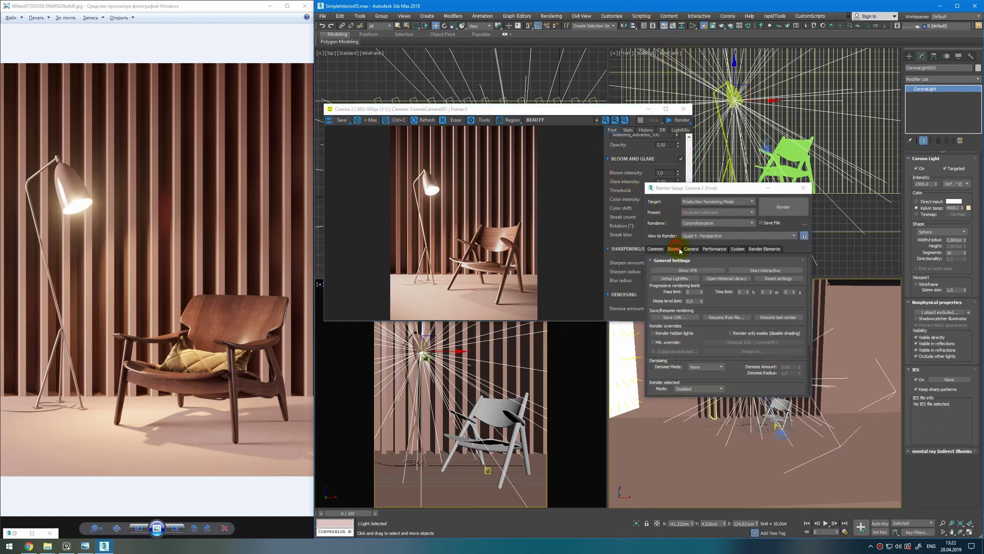
left_click(691, 249)
left_click(714, 248)
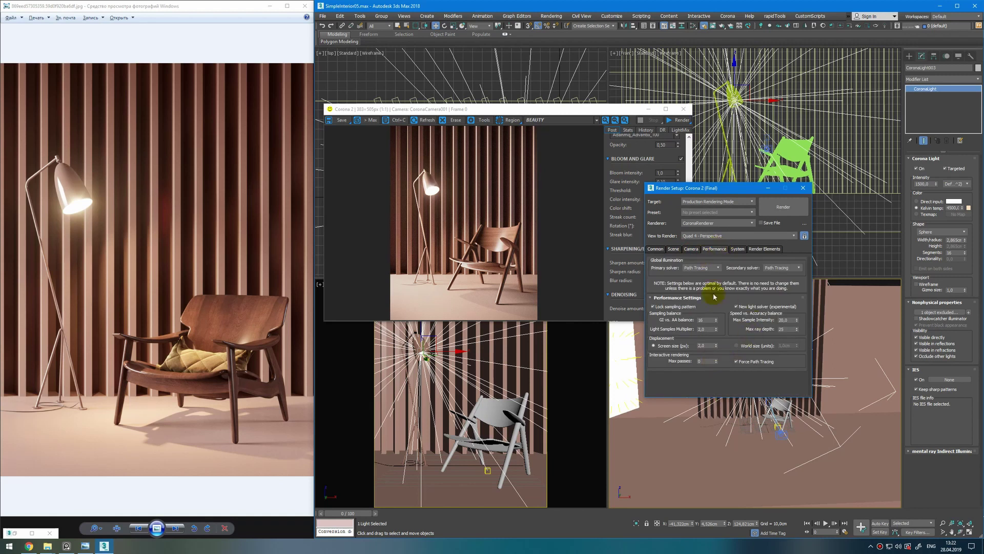
left_click(808, 190)
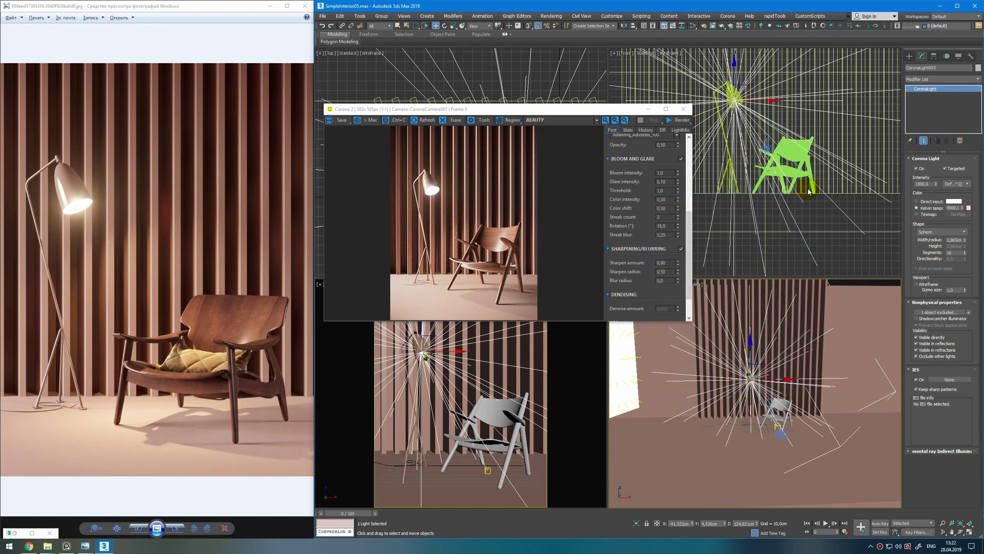